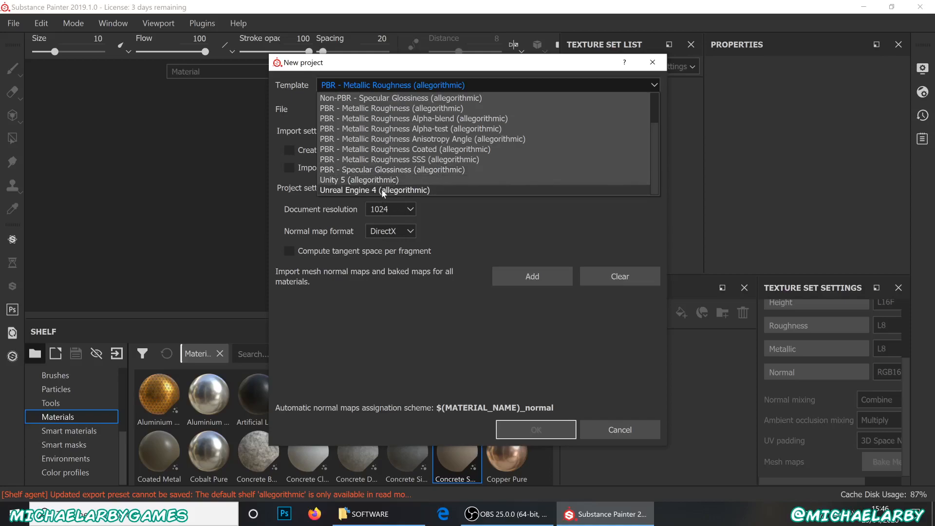
{"action": "left_click", "coordinate": [383, 190]}
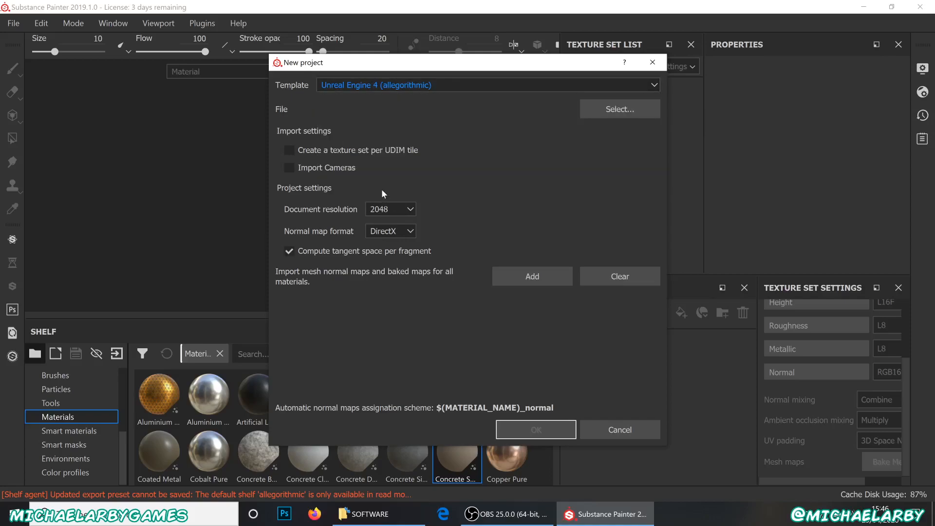
{"action": "left_click", "coordinate": [425, 87]}
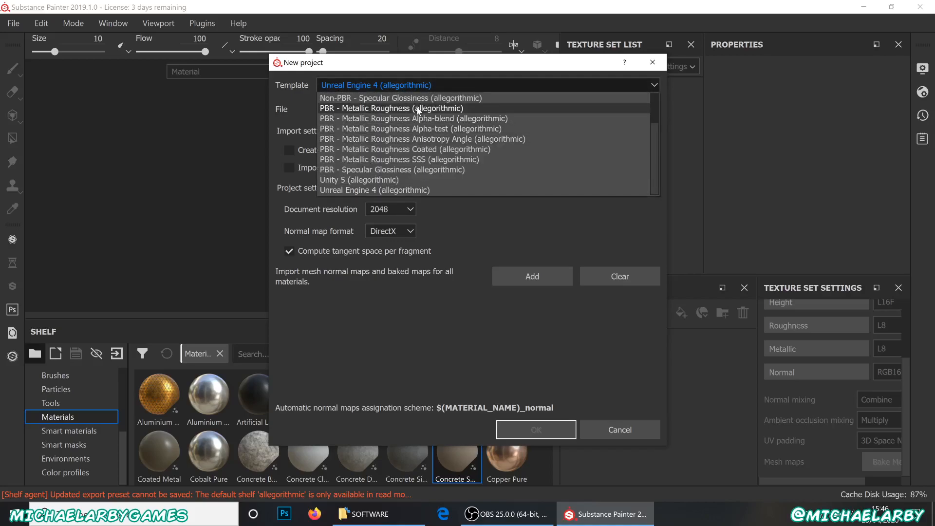
{"action": "left_click", "coordinate": [418, 108]}
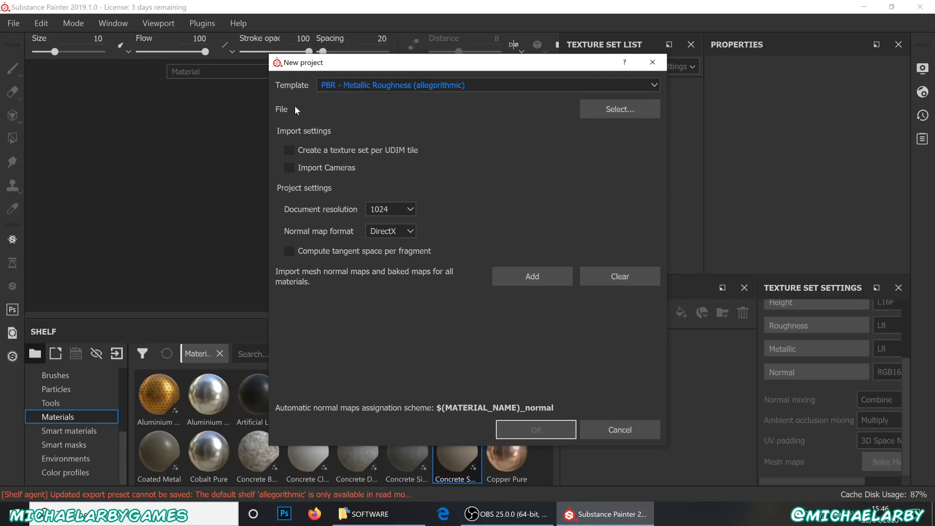
Load lowpoly_headstone_mesh.FBX as the project mesh and create the project with a document resolution of 2048
{"action": "left_click", "coordinate": [607, 110]}
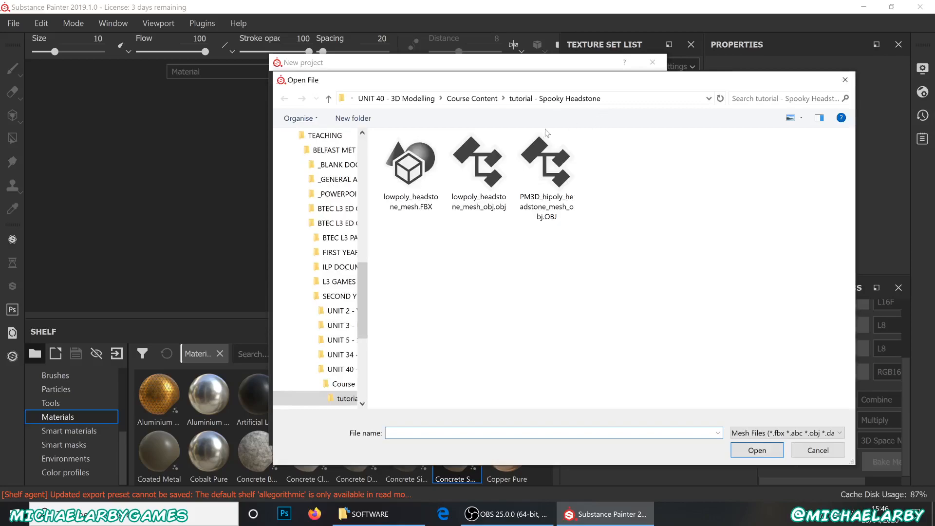
{"action": "double_click", "coordinate": [404, 196]}
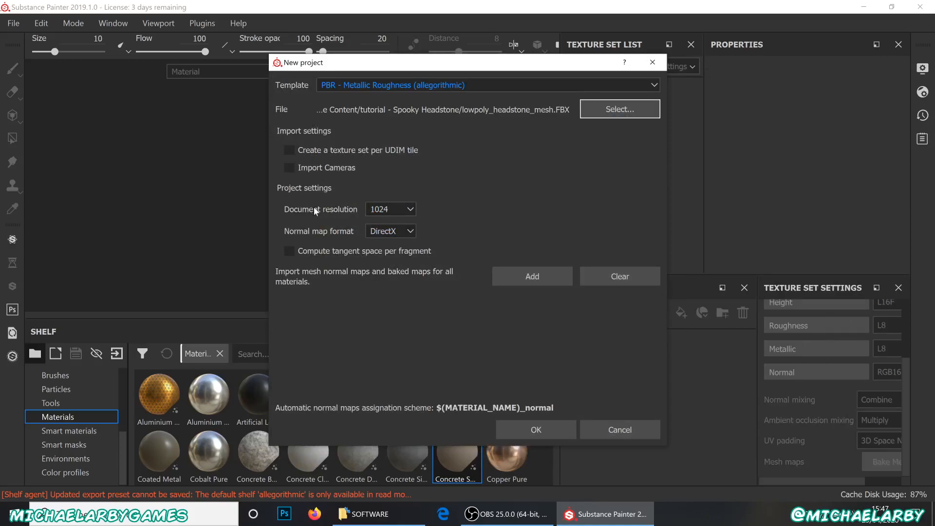
{"action": "left_click", "coordinate": [409, 212]}
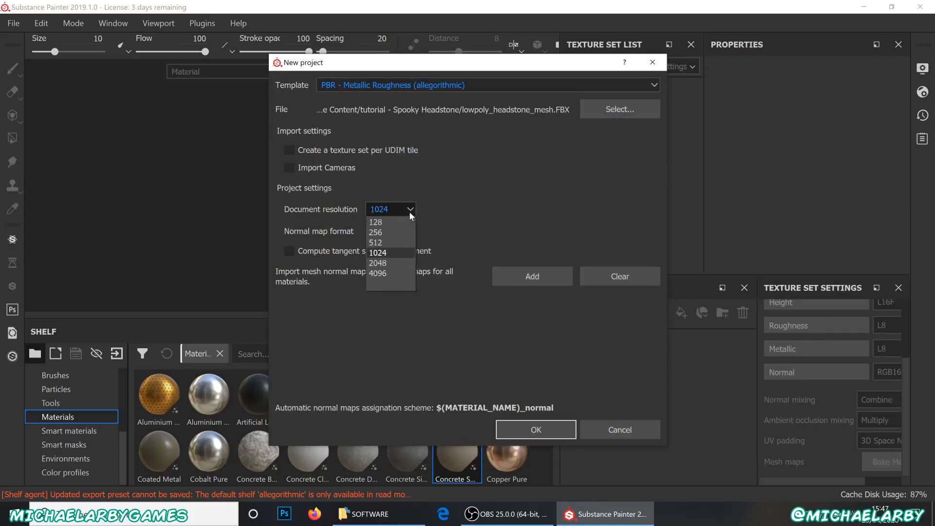
{"action": "left_click", "coordinate": [385, 265]}
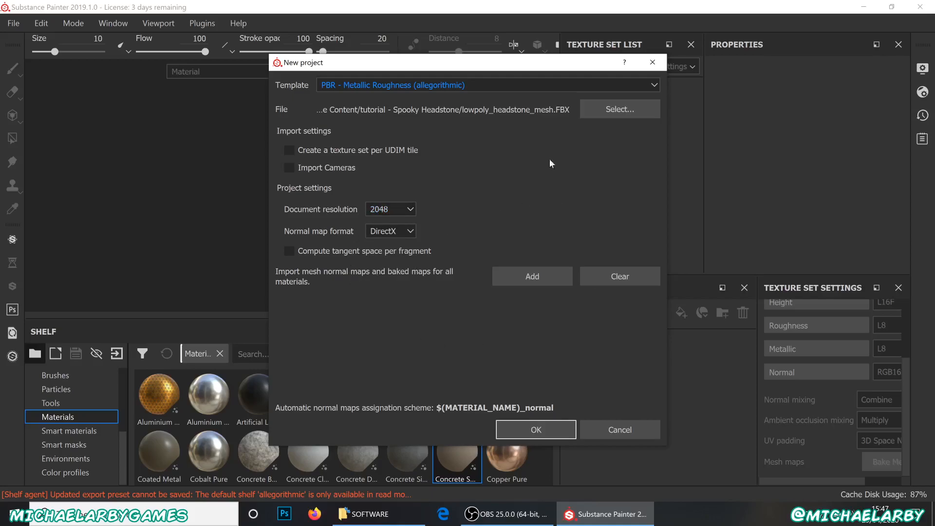
{"action": "left_click", "coordinate": [537, 432]}
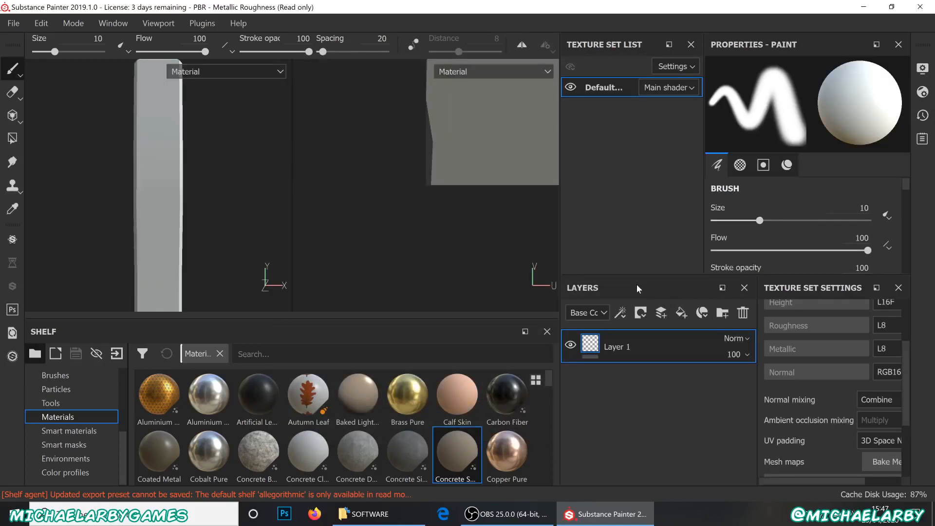
Frame the whole low-poly headstone in the 3D view and its complete UV layout in the 2D view
{"action": "left_click_drag", "start_coordinate": [174, 183], "coordinate": [313, 207], "text": "alt"}
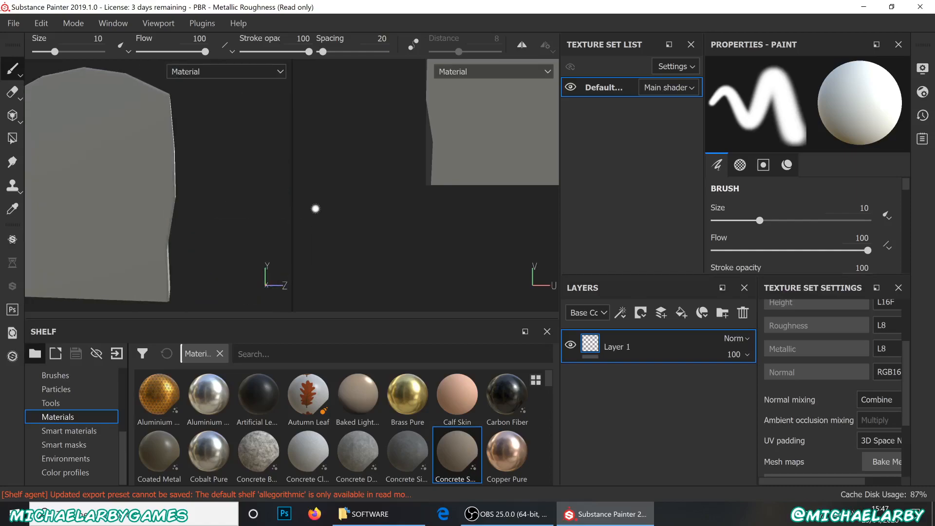
{"action": "left_click_drag", "start_coordinate": [236, 202], "coordinate": [193, 202], "text": "alt"}
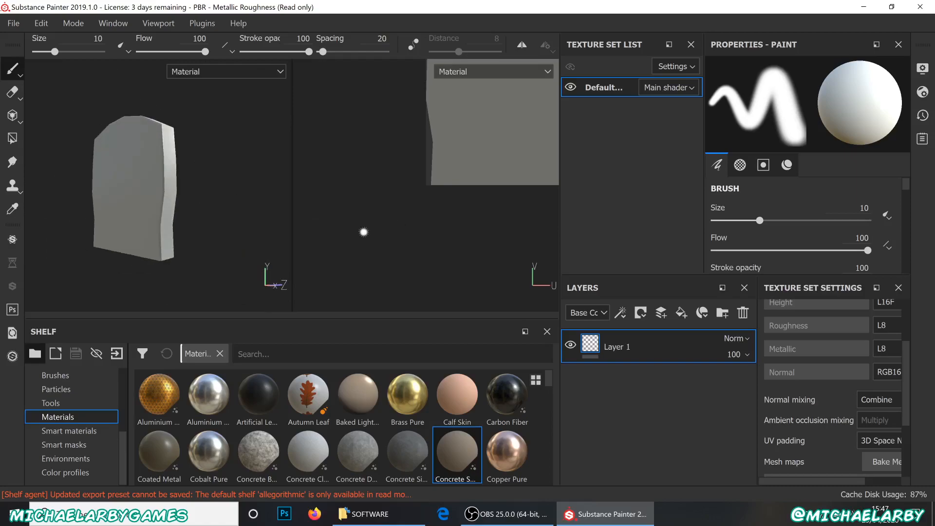
{"action": "scroll", "coordinate": [371, 223], "scroll_direction": "down", "scroll_amount": 3}
{"action": "left_click_drag", "start_coordinate": [377, 217], "coordinate": [289, 205], "text": "alt"}
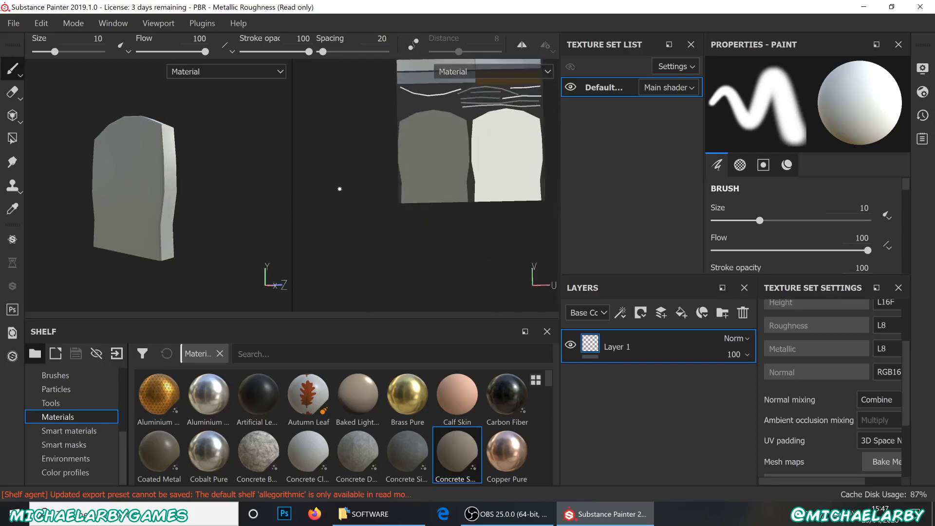
{"action": "scroll", "coordinate": [372, 181], "scroll_direction": "up", "scroll_amount": 3}
{"action": "middle_click_drag", "start_coordinate": [383, 155], "coordinate": [301, 224], "text": "alt"}
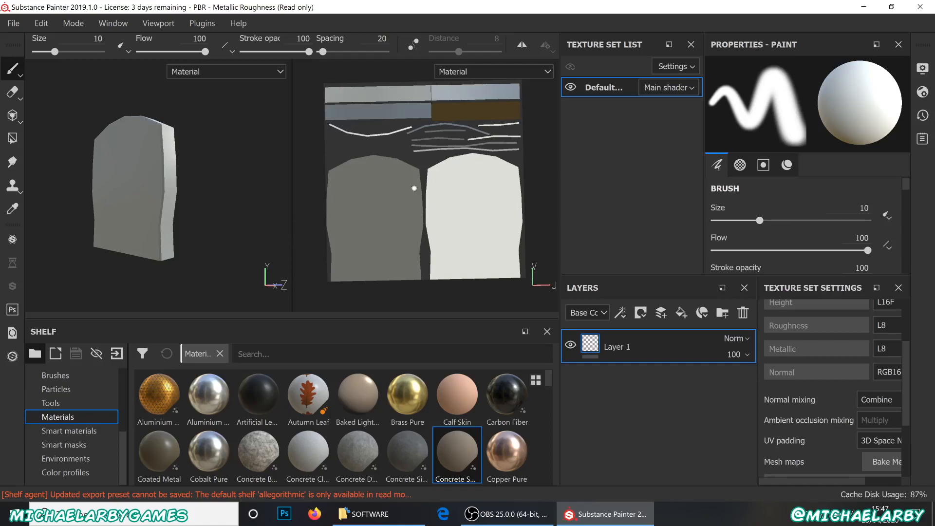
Examine the low-poly headstone's faces and edges in the 3D view from several angles and distances
{"action": "left_click_drag", "start_coordinate": [156, 184], "coordinate": [224, 181], "text": "alt"}
{"action": "scroll", "coordinate": [224, 181], "scroll_direction": "up", "scroll_amount": 2}
{"action": "scroll", "coordinate": [224, 181], "scroll_direction": "down", "scroll_amount": 3}
{"action": "scroll", "coordinate": [116, 177], "scroll_direction": "up", "scroll_amount": 3}
{"action": "scroll", "coordinate": [119, 175], "scroll_direction": "down", "scroll_amount": 3}
{"action": "scroll", "coordinate": [122, 173], "scroll_direction": "up", "scroll_amount": 3}
{"action": "scroll", "coordinate": [121, 173], "scroll_direction": "down", "scroll_amount": 3}
{"action": "scroll", "coordinate": [121, 174], "scroll_direction": "up", "scroll_amount": 3}
{"action": "scroll", "coordinate": [122, 173], "scroll_direction": "down", "scroll_amount": 3}
{"action": "scroll", "coordinate": [122, 173], "scroll_direction": "up", "scroll_amount": 3}
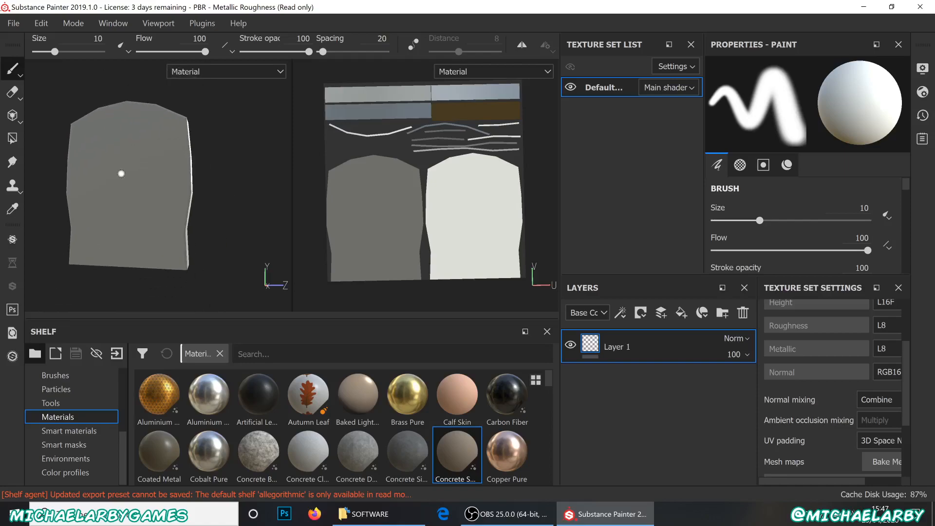
{"action": "left_click_drag", "start_coordinate": [184, 192], "coordinate": [314, 195], "text": "alt"}
{"action": "mouse_move", "coordinate": [185, 180]}
{"action": "left_mouse_down", "text": "alt"}
{"action": "mouse_move", "coordinate": [77, 177]}
{"action": "mouse_move", "coordinate": [154, 177]}
{"action": "mouse_move", "coordinate": [63, 188]}
{"action": "mouse_move", "coordinate": [146, 175]}
{"action": "mouse_move", "coordinate": [73, 167]}
{"action": "mouse_move", "coordinate": [191, 184]}
{"action": "left_mouse_up", "text": "alt"}
{"action": "scroll", "coordinate": [167, 181], "scroll_direction": "up", "scroll_amount": 3}
{"action": "scroll", "coordinate": [167, 181], "scroll_direction": "down", "scroll_amount": 4}
{"action": "scroll", "coordinate": [167, 181], "scroll_direction": "up", "scroll_amount": 4}
{"action": "scroll", "coordinate": [167, 181], "scroll_direction": "down", "scroll_amount": 4}
{"action": "mouse_move", "coordinate": [151, 180]}
{"action": "left_mouse_down", "text": "alt"}
{"action": "mouse_move", "coordinate": [254, 174]}
{"action": "mouse_move", "coordinate": [156, 168]}
{"action": "mouse_move", "coordinate": [195, 168]}
{"action": "left_mouse_up", "text": "alt"}
{"action": "mouse_move", "coordinate": [198, 164]}
{"action": "middle_mouse_down", "text": "alt"}
{"action": "mouse_move", "coordinate": [159, 175]}
{"action": "mouse_move", "coordinate": [211, 169]}
{"action": "mouse_move", "coordinate": [207, 176]}
{"action": "middle_mouse_up", "text": "alt"}
{"action": "scroll", "coordinate": [205, 177], "scroll_direction": "up", "scroll_amount": 1}
{"action": "scroll", "coordinate": [218, 185], "scroll_direction": "up", "scroll_amount": 1}
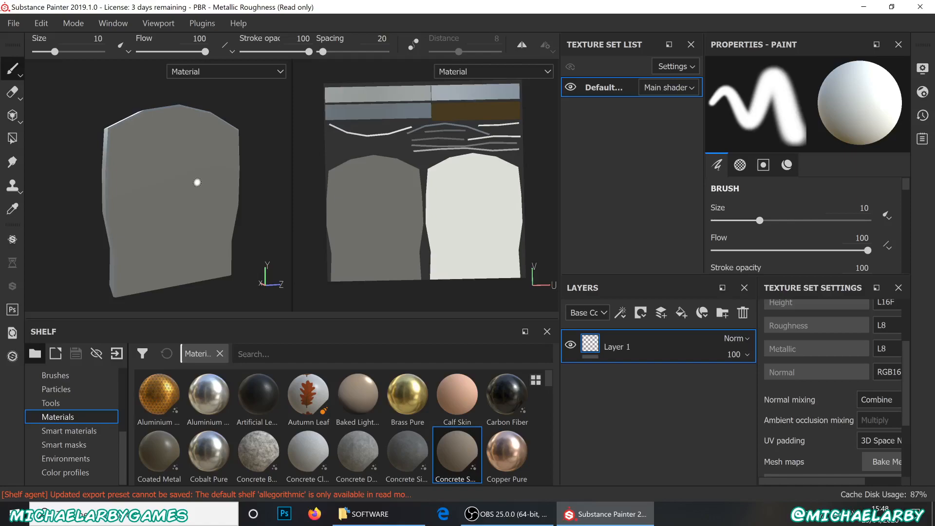
Rotate the environment lighting so the headstone's front face is lit more brightly
{"action": "key", "text": "shift"}
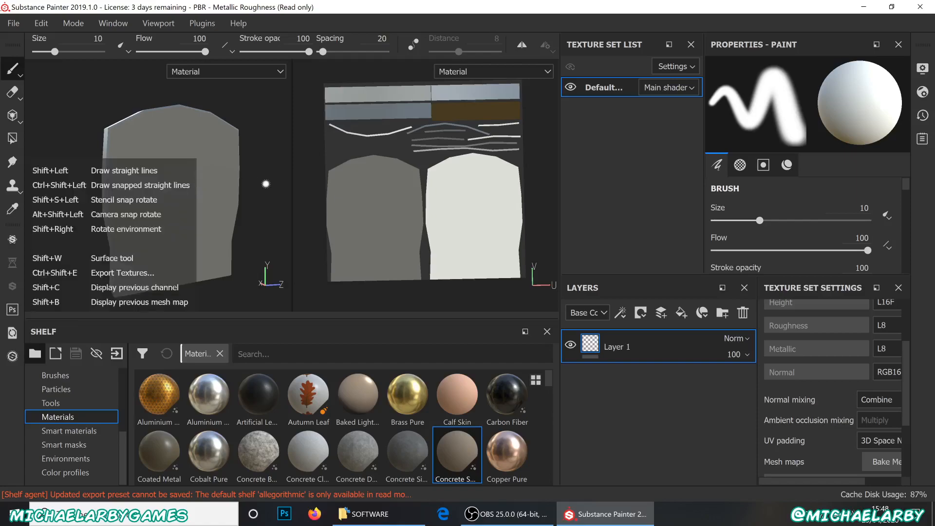
{"action": "mouse_move", "coordinate": [265, 183]}
{"action": "right_mouse_down", "text": "shift"}
{"action": "mouse_move", "coordinate": [77, 177]}
{"action": "mouse_move", "coordinate": [131, 187]}
{"action": "mouse_move", "coordinate": [307, 177]}
{"action": "mouse_move", "coordinate": [185, 187]}
{"action": "mouse_move", "coordinate": [136, 147]}
{"action": "mouse_move", "coordinate": [209, 178]}
{"action": "mouse_move", "coordinate": [192, 178]}
{"action": "mouse_move", "coordinate": [226, 178]}
{"action": "right_mouse_up", "text": "shift"}
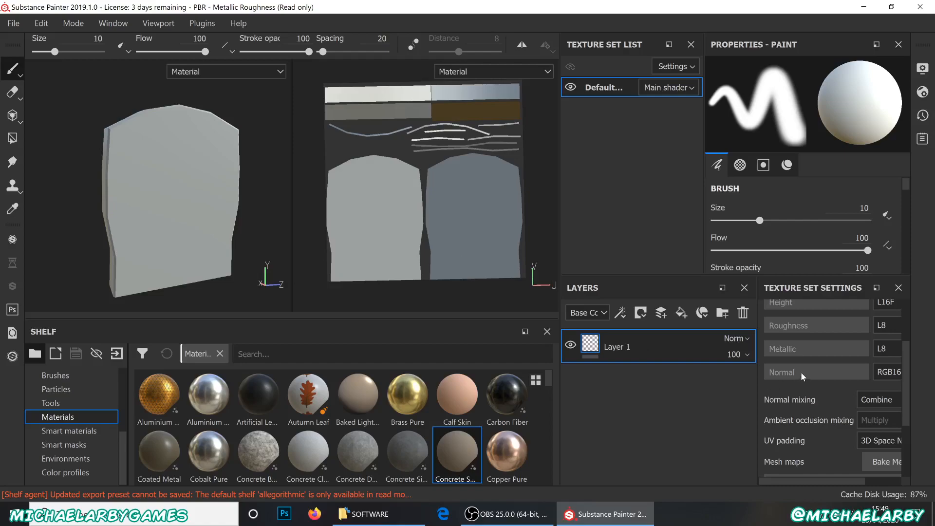
Open the mesh map baking settings for the texture set and set the output size to 2048
{"action": "scroll", "coordinate": [801, 373], "scroll_direction": "up", "scroll_amount": 3}
{"action": "scroll", "coordinate": [802, 371], "scroll_direction": "down", "scroll_amount": 4}
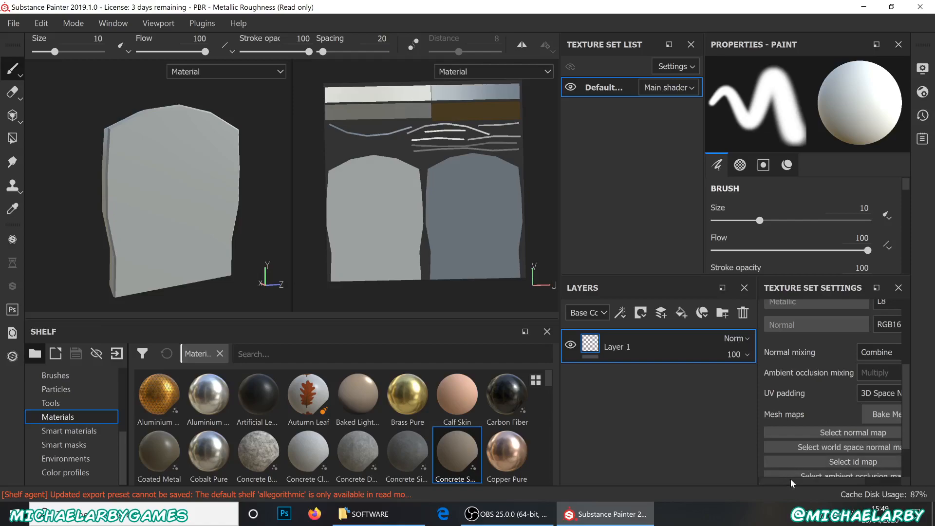
{"action": "left_click_drag", "start_coordinate": [790, 479], "coordinate": [820, 476]}
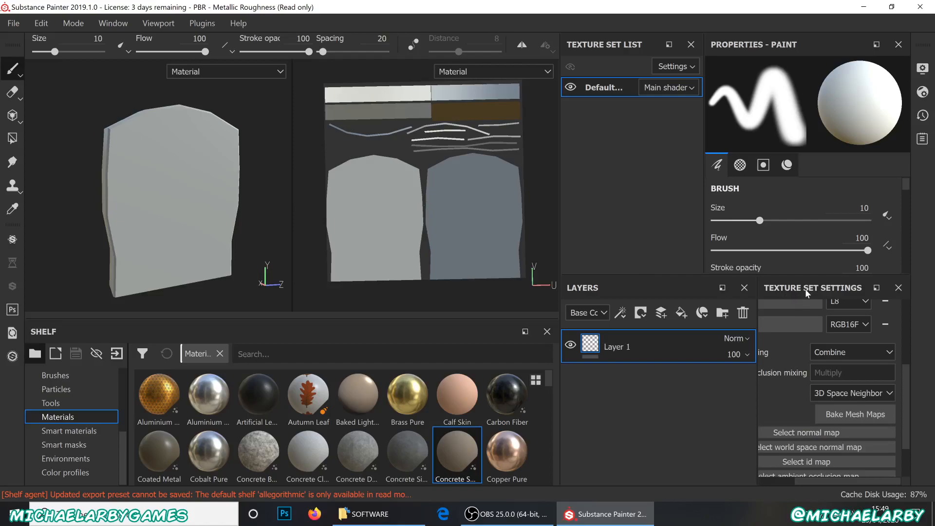
{"action": "mouse_move", "coordinate": [814, 481]}
{"action": "left_mouse_down"}
{"action": "mouse_move", "coordinate": [766, 483]}
{"action": "mouse_move", "coordinate": [812, 489]}
{"action": "left_mouse_up"}
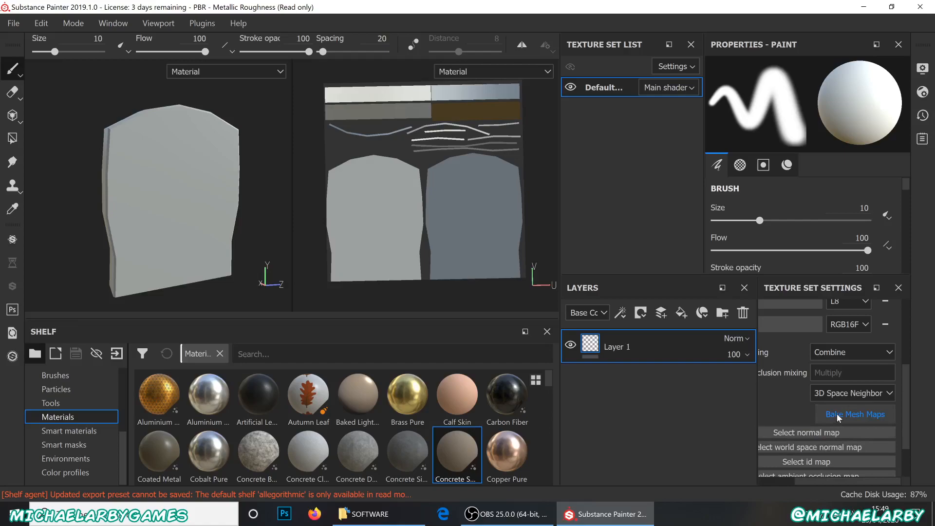
{"action": "left_click", "coordinate": [837, 413]}
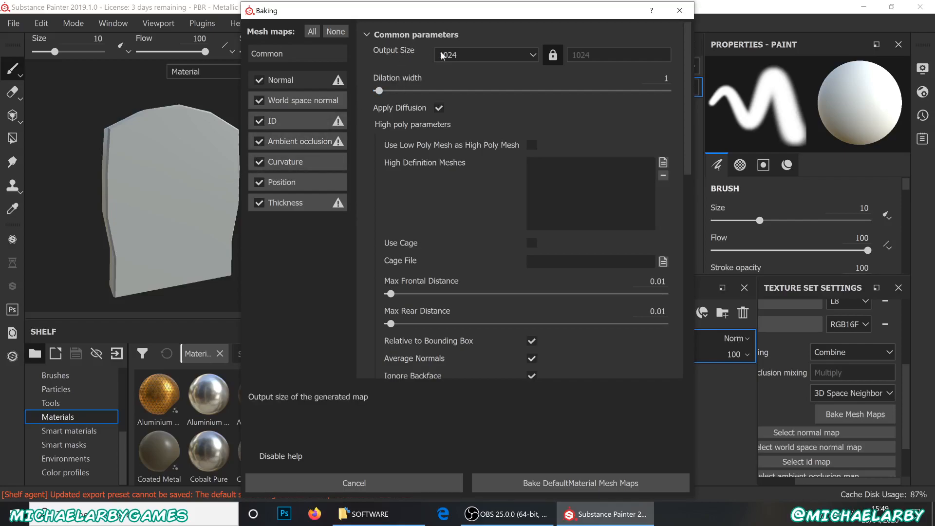
{"action": "left_click", "coordinate": [516, 54]}
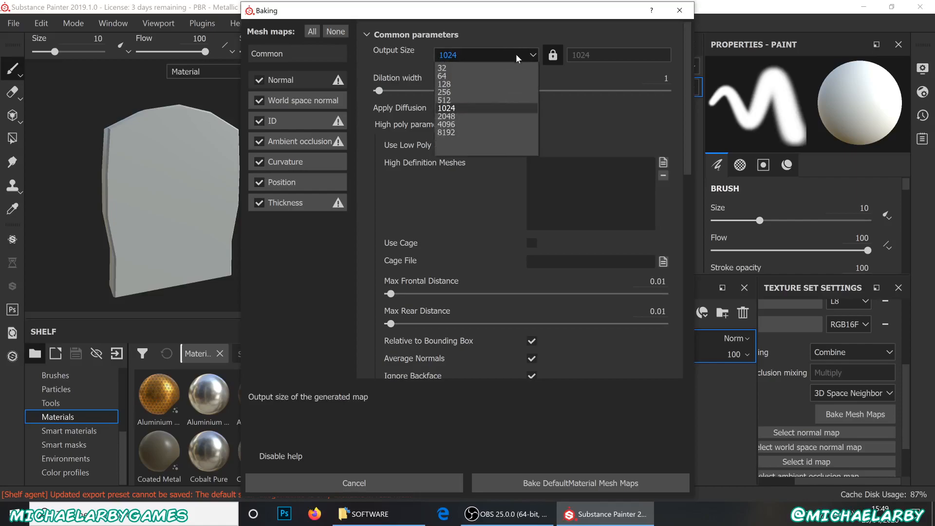
{"action": "left_click", "coordinate": [463, 117]}
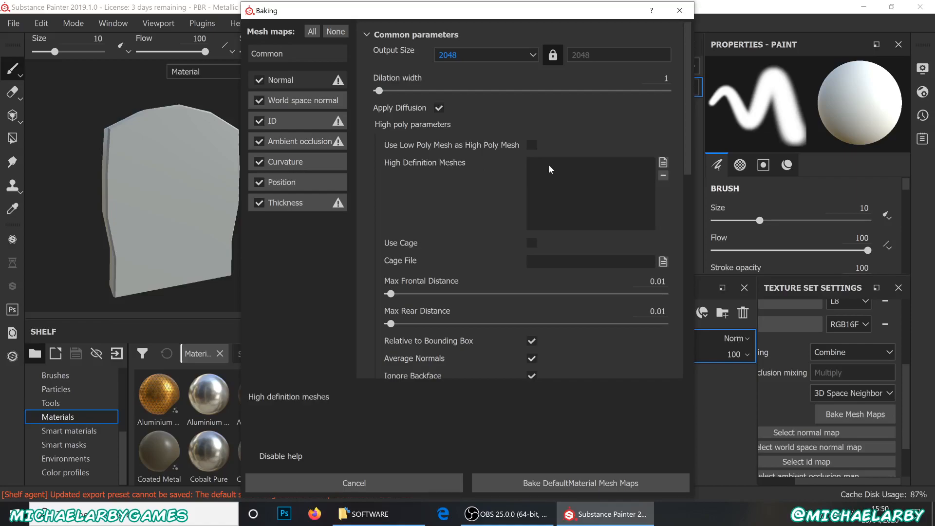
Add PM3D_hipoly_headstone_mesh_obj.OBJ as the high definition mesh for the bake
{"action": "left_click", "coordinate": [663, 162]}
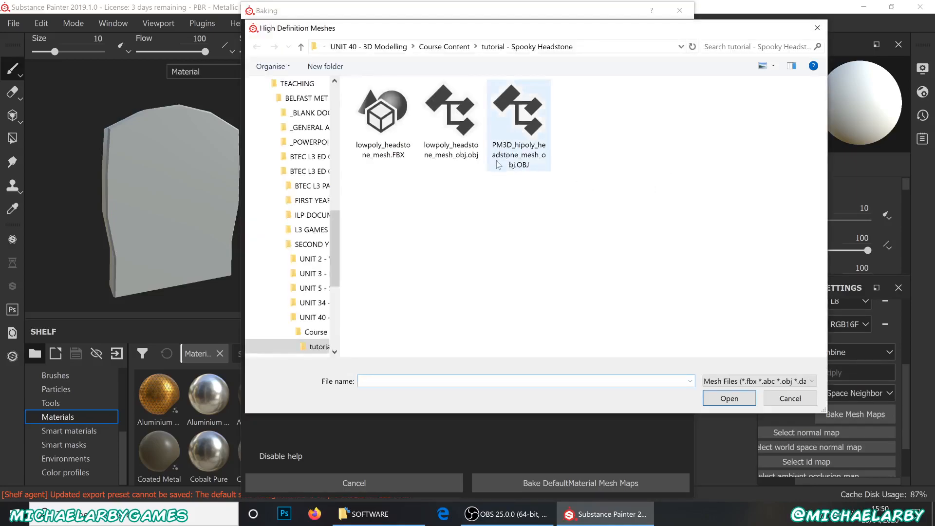
{"action": "left_click", "coordinate": [535, 142]}
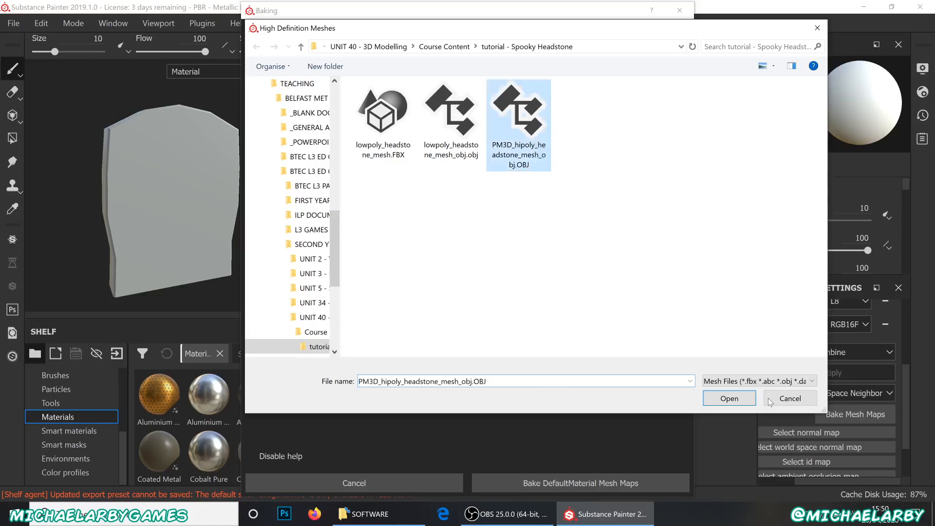
{"action": "left_click", "coordinate": [741, 398]}
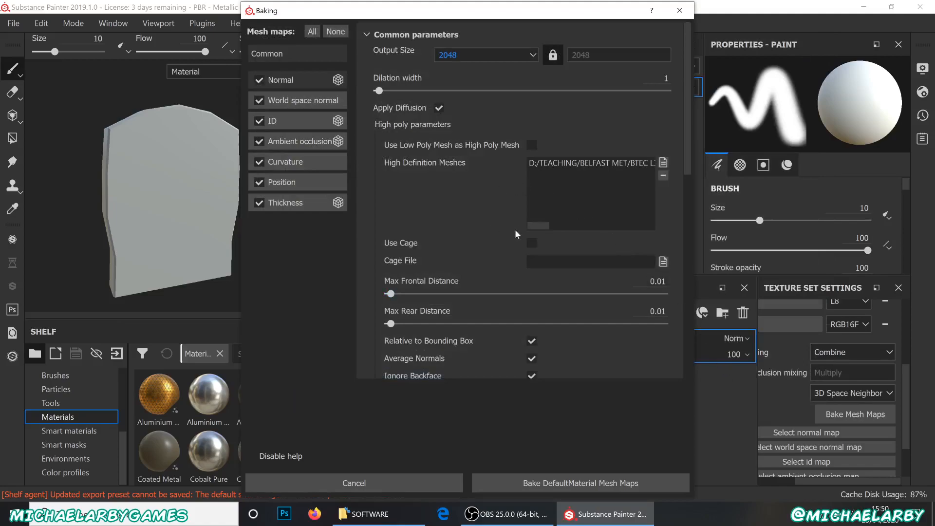
Set both the max frontal distance and the max rear distance of the bake to 0.115
{"action": "scroll", "coordinate": [475, 200], "scroll_direction": "down", "scroll_amount": 3}
{"action": "scroll", "coordinate": [477, 205], "scroll_direction": "down", "scroll_amount": 2}
{"action": "scroll", "coordinate": [477, 205], "scroll_direction": "up", "scroll_amount": 2}
{"action": "left_click_drag", "start_coordinate": [394, 206], "coordinate": [408, 206]}
{"action": "left_click_drag", "start_coordinate": [393, 237], "coordinate": [421, 241]}
{"action": "left_click_drag", "start_coordinate": [406, 206], "coordinate": [426, 206]}
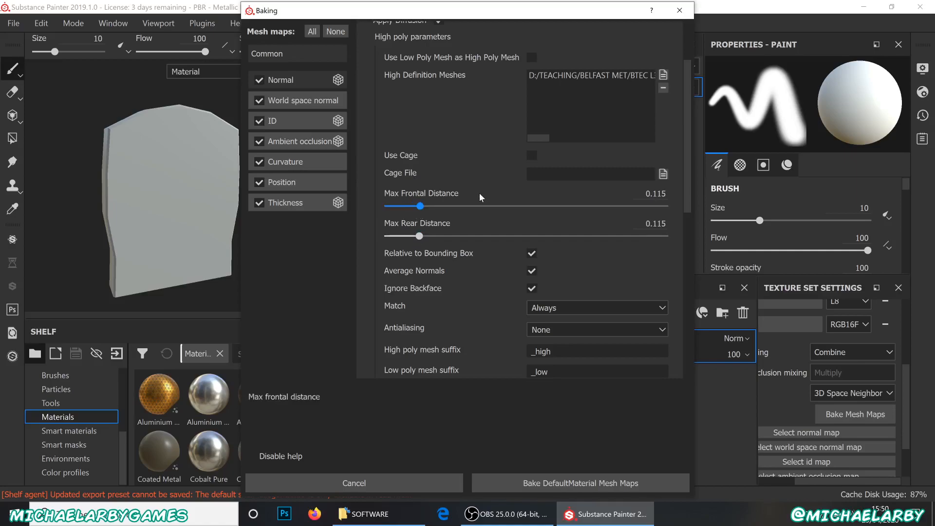
Set the bake's antialiasing to Subsampling 2x2 and bake the DefaultMaterial mesh maps
{"action": "scroll", "coordinate": [479, 193], "scroll_direction": "down", "scroll_amount": 3}
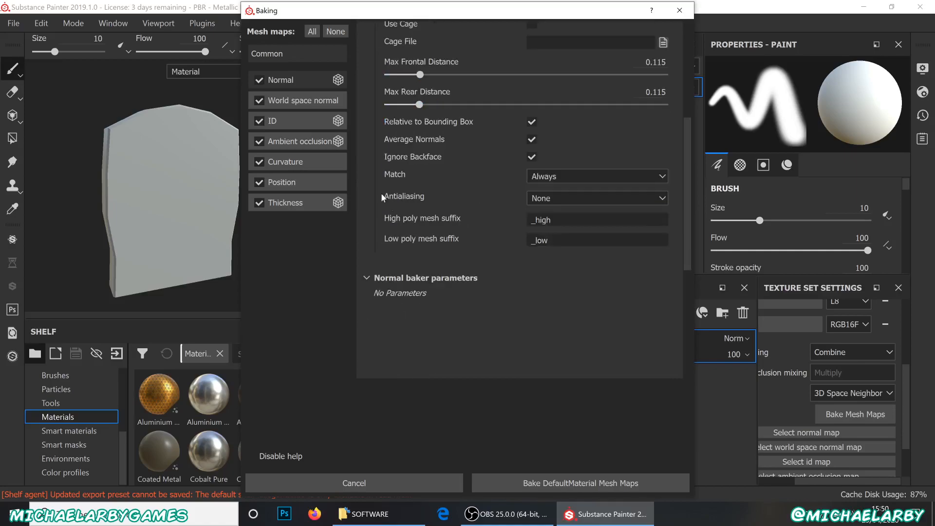
{"action": "left_click", "coordinate": [539, 197]}
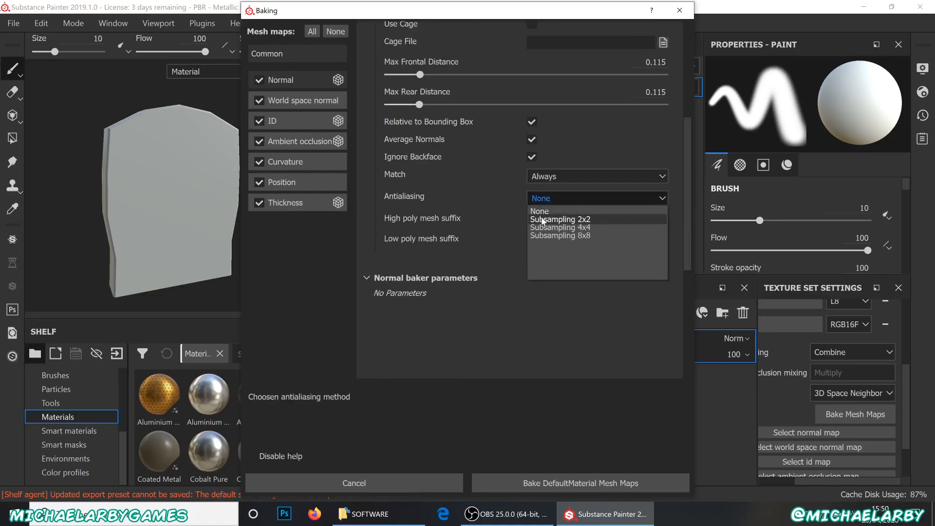
{"action": "left_click", "coordinate": [540, 220]}
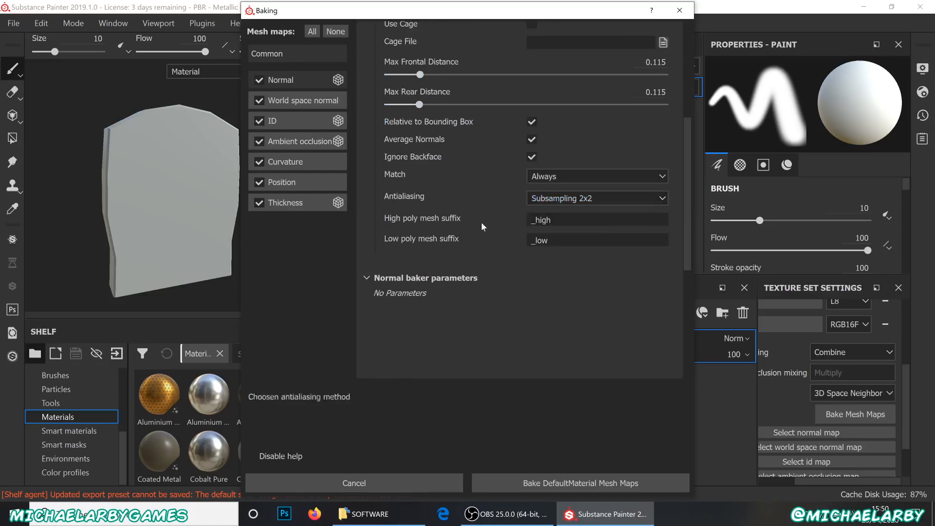
{"action": "scroll", "coordinate": [492, 269], "scroll_direction": "down", "scroll_amount": 5}
{"action": "scroll", "coordinate": [492, 269], "scroll_direction": "up", "scroll_amount": 10}
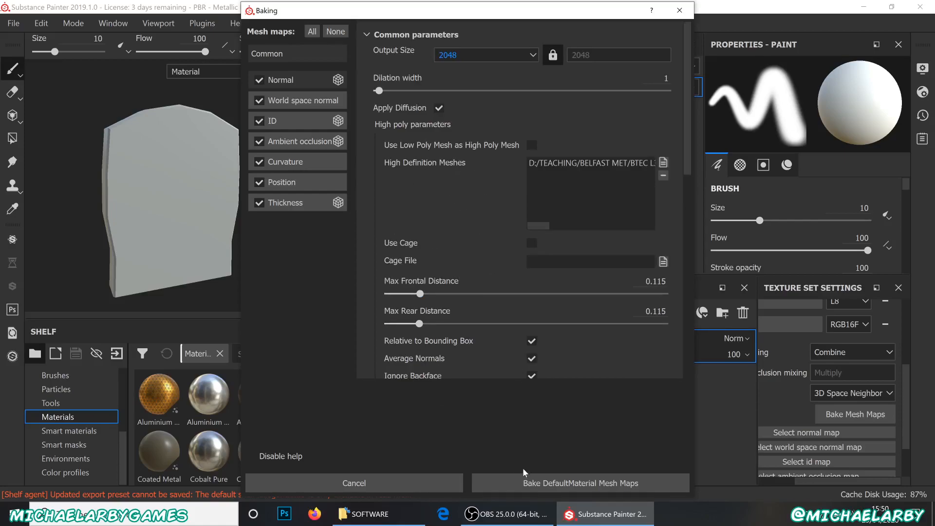
{"action": "left_click", "coordinate": [541, 487]}
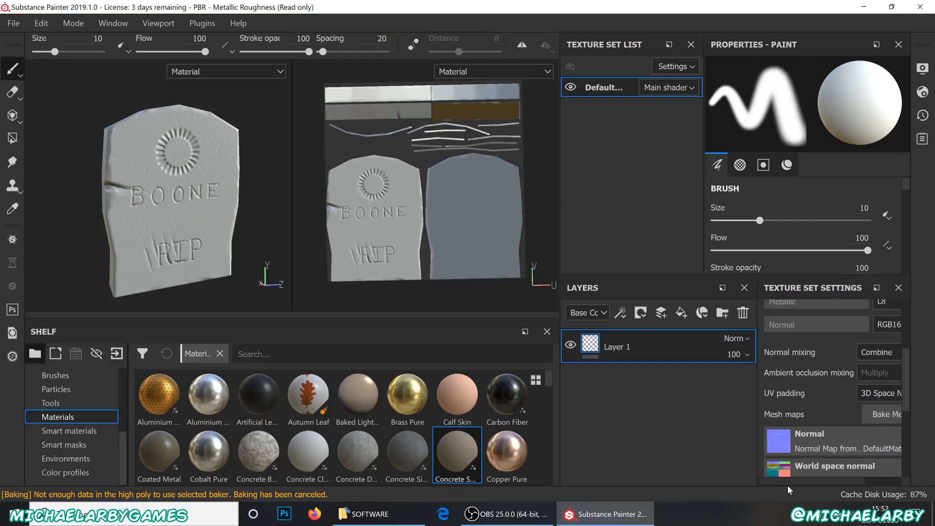
Widen the 3D view and examine the baked detail in the headstone's carved ring, lettering and edge crack up close
{"action": "scroll", "coordinate": [815, 434], "scroll_direction": "up", "scroll_amount": 3}
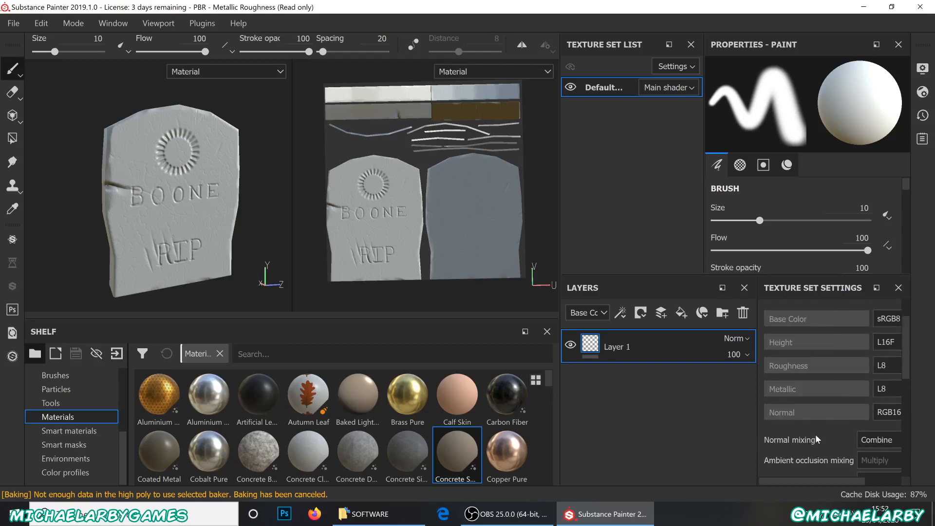
{"action": "left_click_drag", "start_coordinate": [292, 245], "coordinate": [355, 243]}
{"action": "left_click_drag", "start_coordinate": [281, 224], "coordinate": [214, 220], "text": "alt"}
{"action": "scroll", "coordinate": [216, 177], "scroll_direction": "up", "scroll_amount": 5}
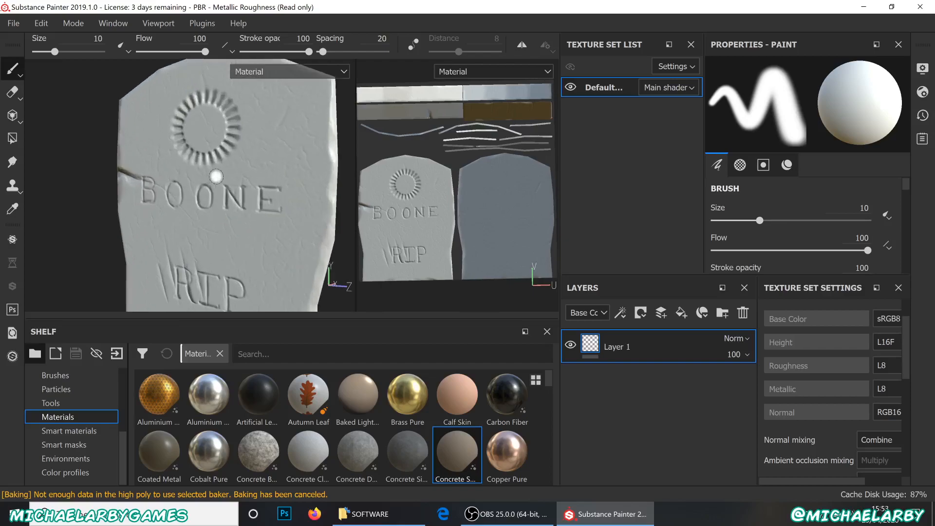
{"action": "scroll", "coordinate": [216, 177], "scroll_direction": "up", "scroll_amount": 5}
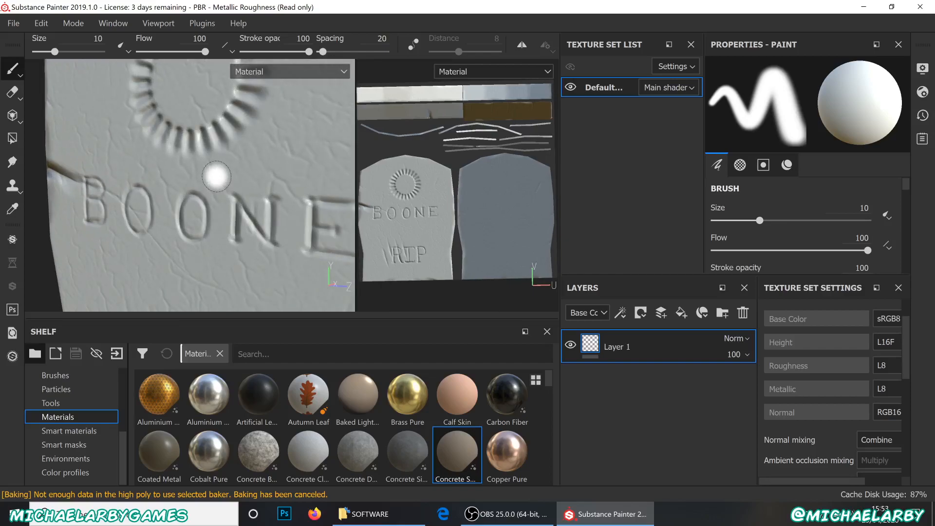
{"action": "mouse_move", "coordinate": [213, 182]}
{"action": "left_mouse_down", "text": "alt"}
{"action": "mouse_move", "coordinate": [238, 161]}
{"action": "mouse_move", "coordinate": [224, 174]}
{"action": "left_mouse_up", "text": "alt"}
{"action": "mouse_move", "coordinate": [127, 217]}
{"action": "left_mouse_down", "text": "alt"}
{"action": "mouse_move", "coordinate": [209, 203]}
{"action": "mouse_move", "coordinate": [128, 206]}
{"action": "left_mouse_up", "text": "alt"}
{"action": "middle_click_drag", "start_coordinate": [100, 191], "coordinate": [221, 214], "text": "alt"}
{"action": "scroll", "coordinate": [196, 188], "scroll_direction": "up", "scroll_amount": 1}
{"action": "scroll", "coordinate": [195, 183], "scroll_direction": "up", "scroll_amount": 4}
{"action": "left_click_drag", "start_coordinate": [191, 205], "coordinate": [184, 214], "text": "alt"}
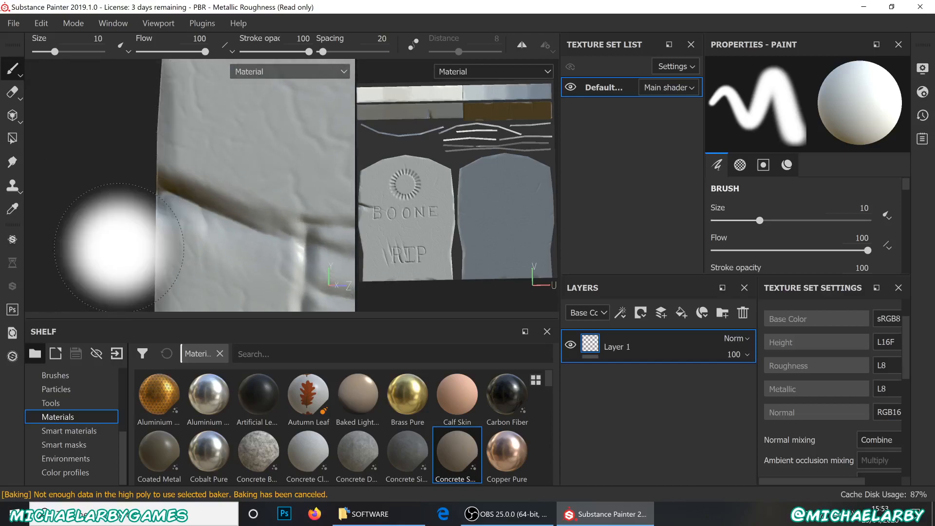
Examine the baked sculpt detail on the headstone's front face and edges from several angles and distances
{"action": "scroll", "coordinate": [104, 197], "scroll_direction": "down", "scroll_amount": 5}
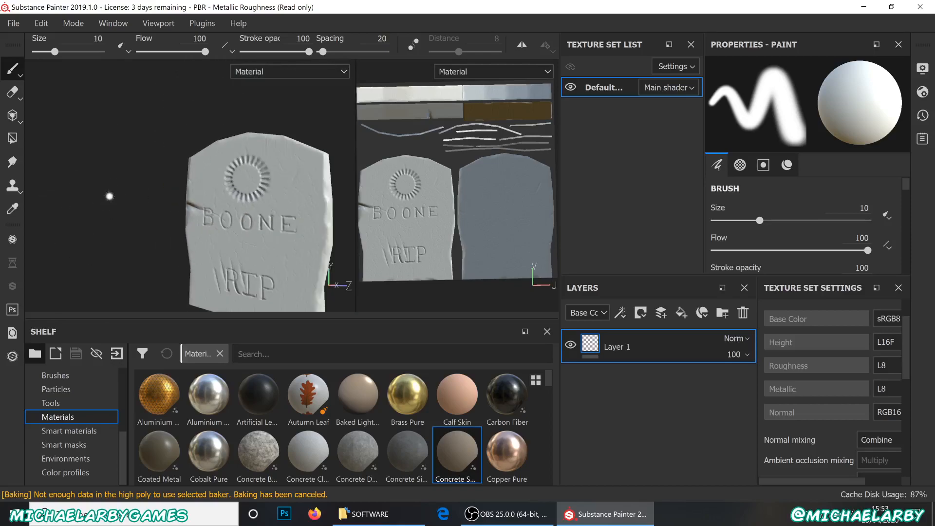
{"action": "left_click_drag", "start_coordinate": [146, 205], "coordinate": [223, 239], "text": "alt"}
{"action": "left_click_drag", "start_coordinate": [282, 228], "coordinate": [164, 239], "text": "alt"}
{"action": "right_click_drag", "start_coordinate": [163, 239], "coordinate": [206, 253], "text": "alt"}
{"action": "mouse_move", "coordinate": [192, 214]}
{"action": "middle_mouse_down", "text": "alt"}
{"action": "mouse_move", "coordinate": [140, 101]}
{"action": "mouse_move", "coordinate": [99, 97]}
{"action": "middle_mouse_up", "text": "alt"}
{"action": "scroll", "coordinate": [190, 152], "scroll_direction": "up", "scroll_amount": 4}
{"action": "scroll", "coordinate": [221, 177], "scroll_direction": "up", "scroll_amount": 4}
{"action": "scroll", "coordinate": [221, 177], "scroll_direction": "down", "scroll_amount": 5}
{"action": "mouse_move", "coordinate": [176, 170]}
{"action": "middle_mouse_down", "text": "alt"}
{"action": "mouse_move", "coordinate": [127, 219]}
{"action": "mouse_move", "coordinate": [125, 247]}
{"action": "middle_mouse_up", "text": "alt"}
{"action": "scroll", "coordinate": [125, 246], "scroll_direction": "down", "scroll_amount": 1}
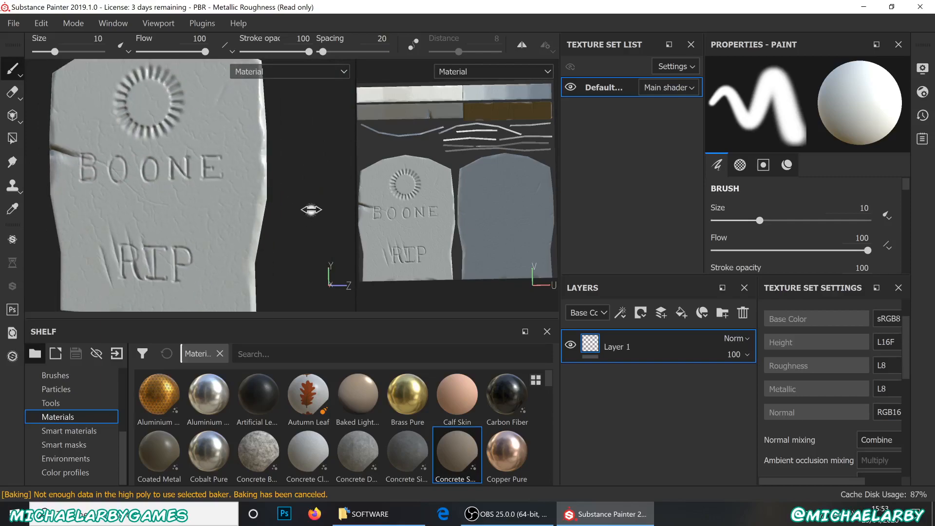
Rotate the environment lighting and inspect the whole front of the headstone under it
{"action": "mouse_move", "coordinate": [309, 209]}
{"action": "right_mouse_down", "text": "shift"}
{"action": "mouse_move", "coordinate": [86, 225]}
{"action": "mouse_move", "coordinate": [138, 210]}
{"action": "mouse_move", "coordinate": [130, 208]}
{"action": "mouse_move", "coordinate": [130, 176]}
{"action": "mouse_move", "coordinate": [151, 198]}
{"action": "mouse_move", "coordinate": [299, 211]}
{"action": "right_mouse_up", "text": "shift"}
{"action": "scroll", "coordinate": [278, 196], "scroll_direction": "down", "scroll_amount": 3}
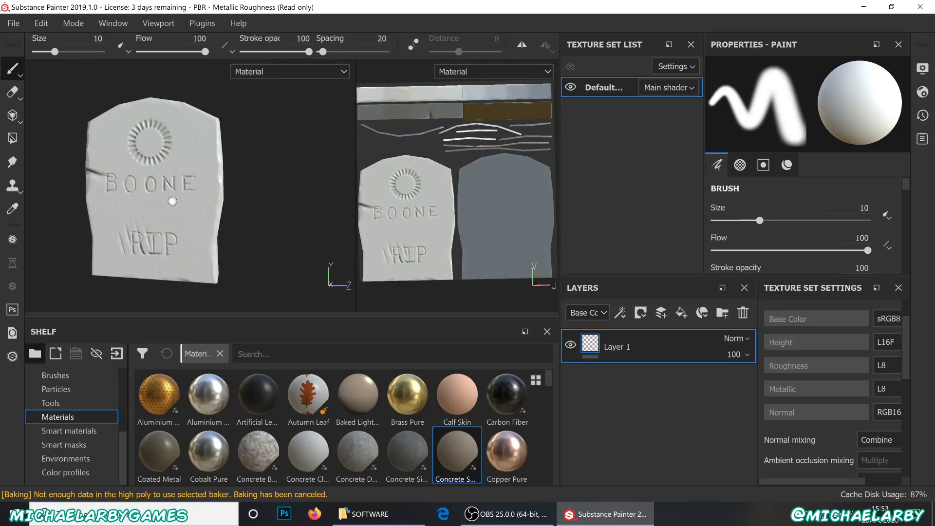
{"action": "scroll", "coordinate": [172, 201], "scroll_direction": "up", "scroll_amount": 2}
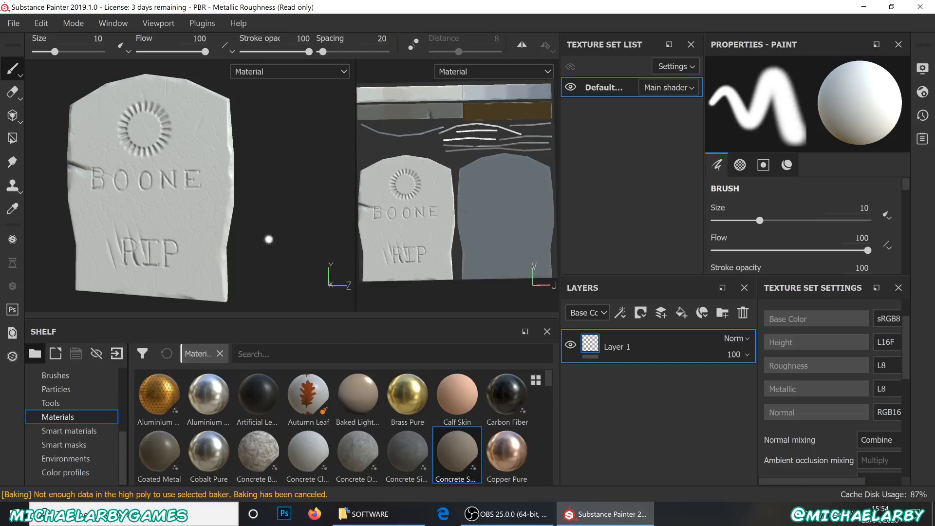
{"action": "left_click_drag", "start_coordinate": [266, 250], "coordinate": [309, 217], "text": "alt"}
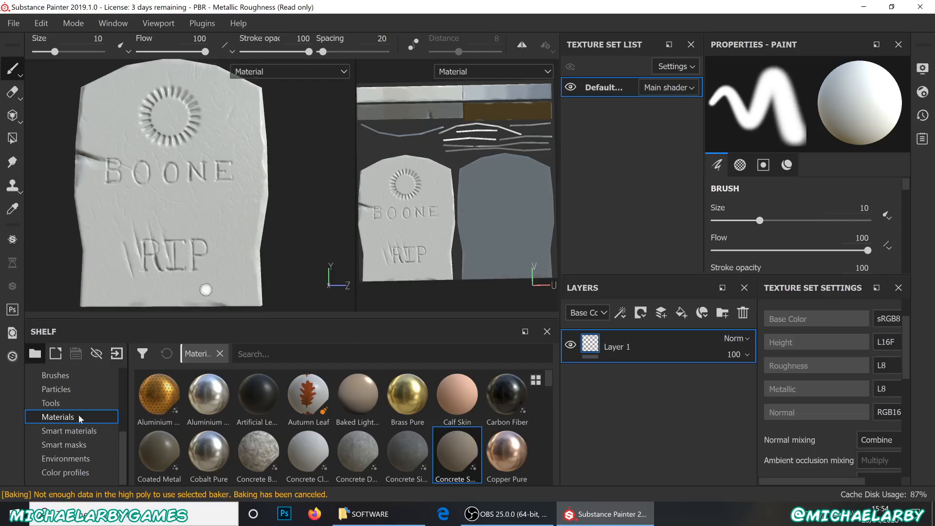
Look through the material library and apply the Concrete Smooth material to the headstone as a new layer
{"action": "scroll", "coordinate": [261, 418], "scroll_direction": "down", "scroll_amount": 5}
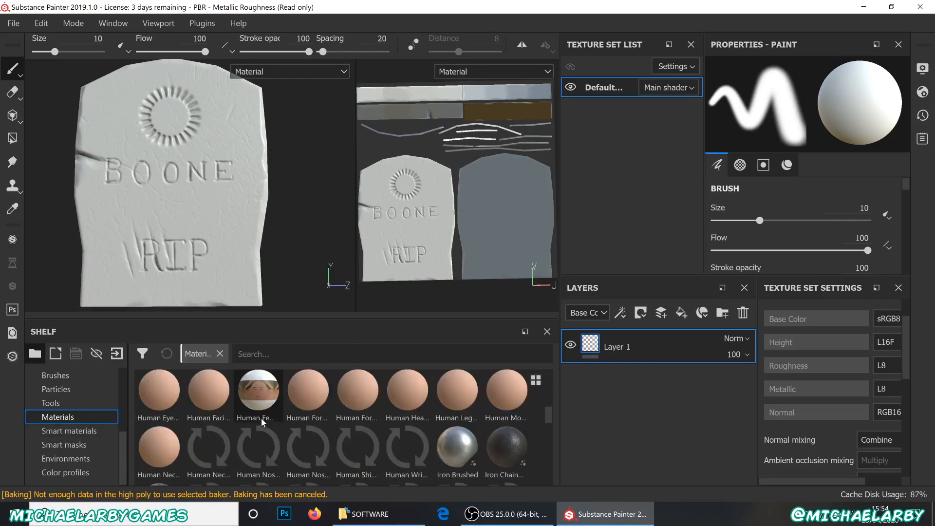
{"action": "scroll", "coordinate": [261, 418], "scroll_direction": "down", "scroll_amount": 6}
{"action": "scroll", "coordinate": [312, 421], "scroll_direction": "up", "scroll_amount": 3}
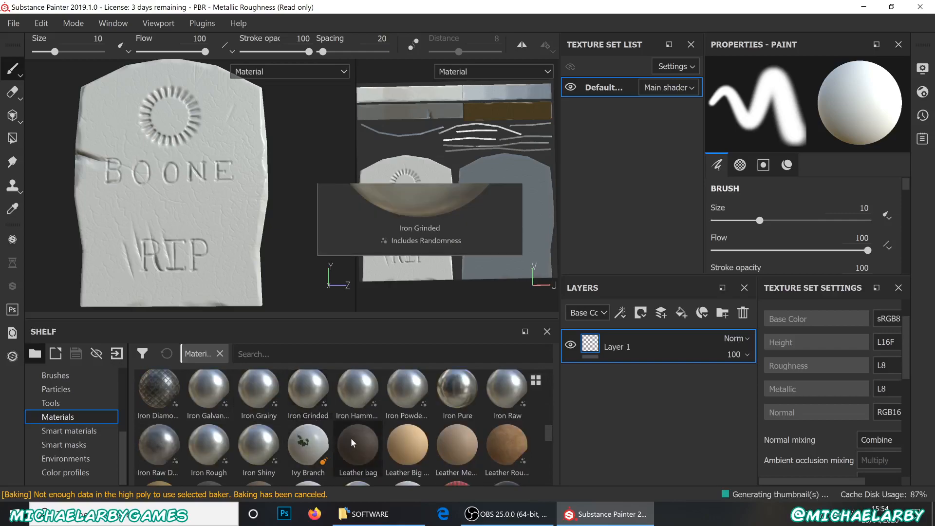
{"action": "scroll", "coordinate": [351, 438], "scroll_direction": "up", "scroll_amount": 2}
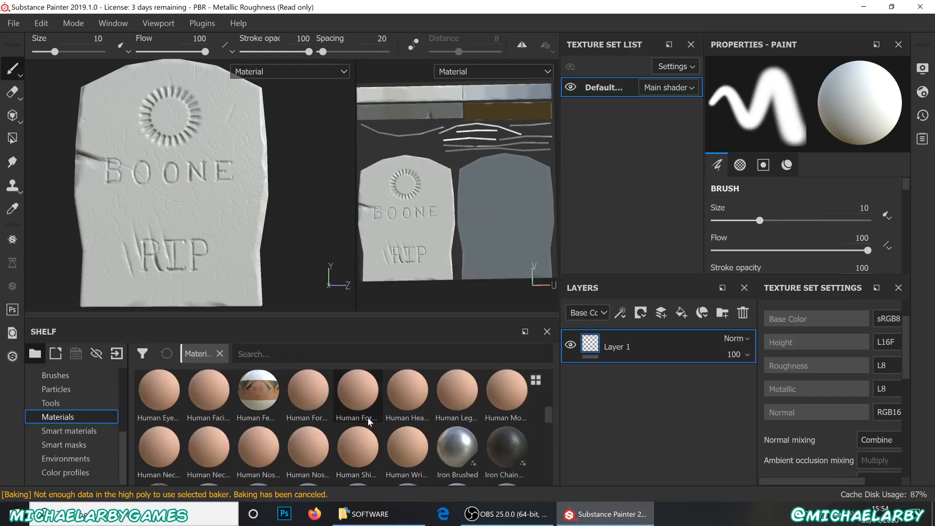
{"action": "scroll", "coordinate": [367, 417], "scroll_direction": "up", "scroll_amount": 2}
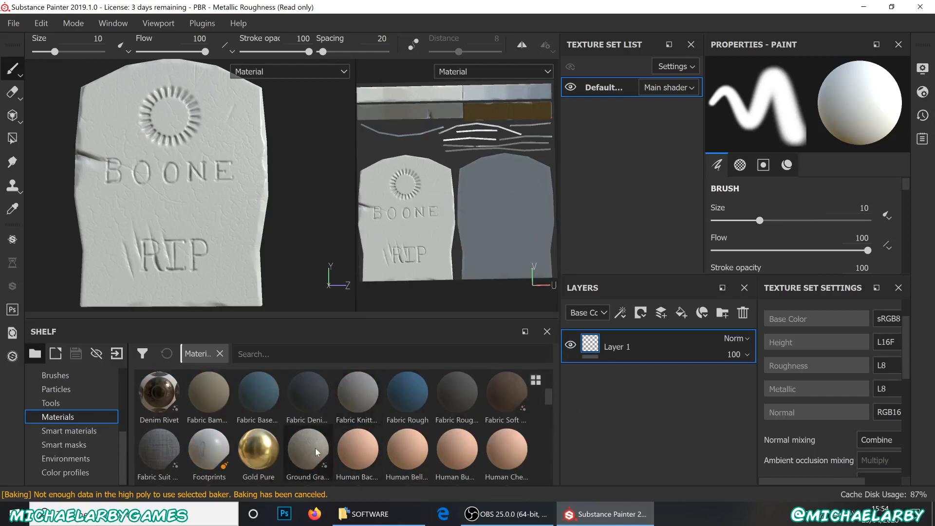
{"action": "mouse_move", "coordinate": [315, 449]}
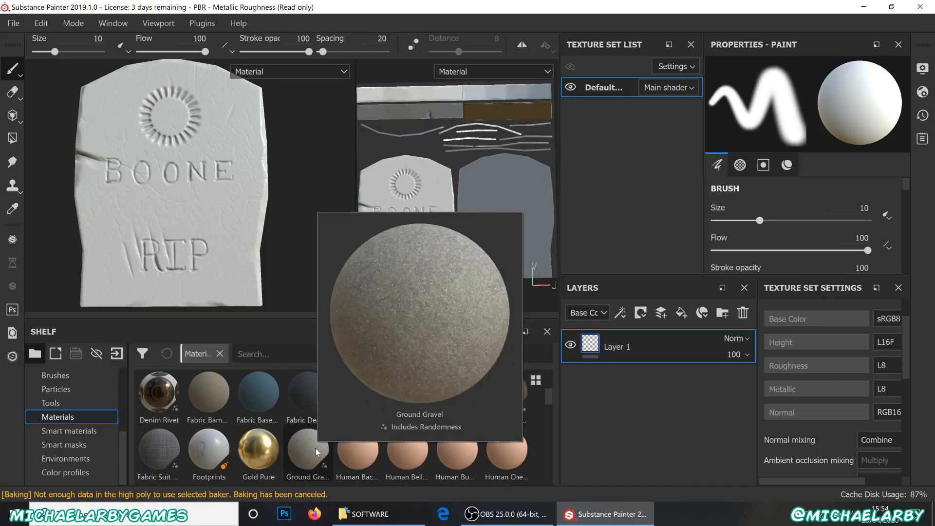
{"action": "scroll", "coordinate": [341, 418], "scroll_direction": "up", "scroll_amount": 3}
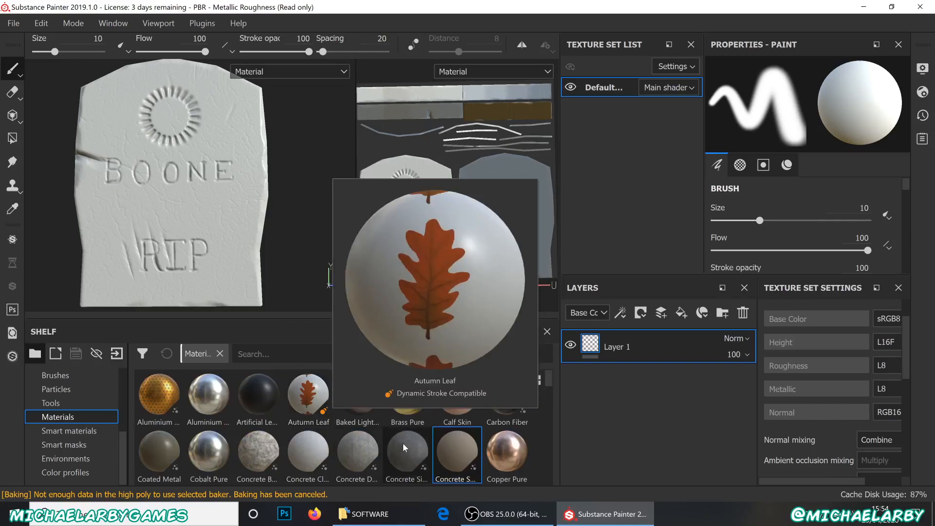
{"action": "mouse_move", "coordinate": [454, 449]}
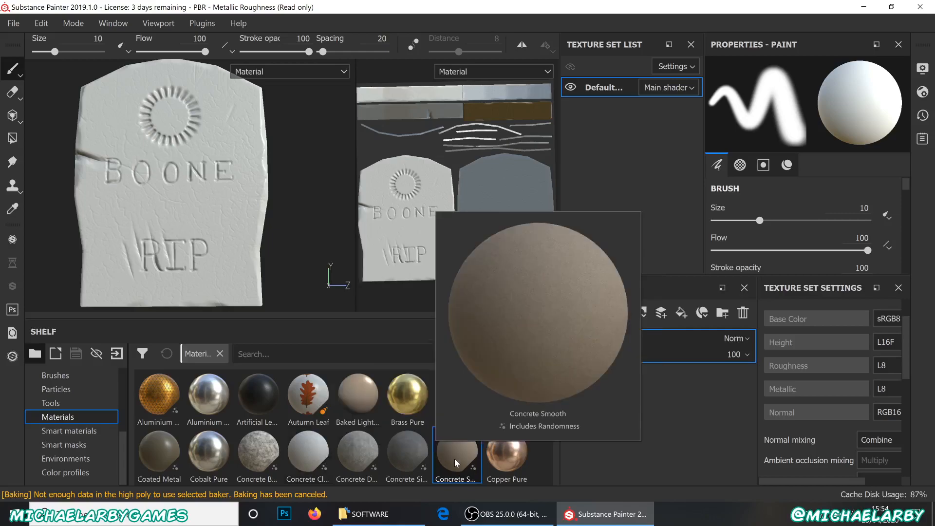
{"action": "left_click_drag", "start_coordinate": [454, 458], "coordinate": [202, 204]}
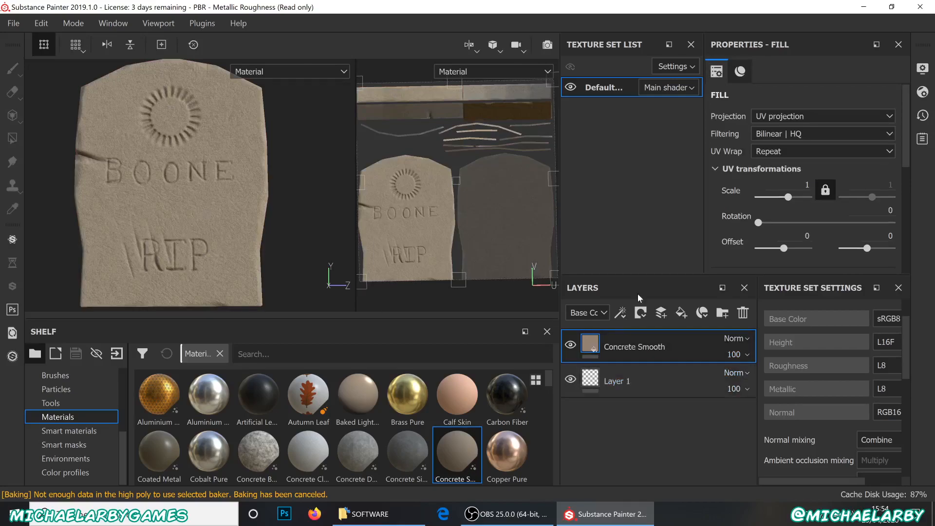
Toggle the Concrete Smooth layer's visibility to compare the headstone with and without it, leaving it shown
{"action": "left_click", "coordinate": [570, 345]}
{"action": "left_click", "coordinate": [570, 345]}
{"action": "left_click", "coordinate": [570, 346]}
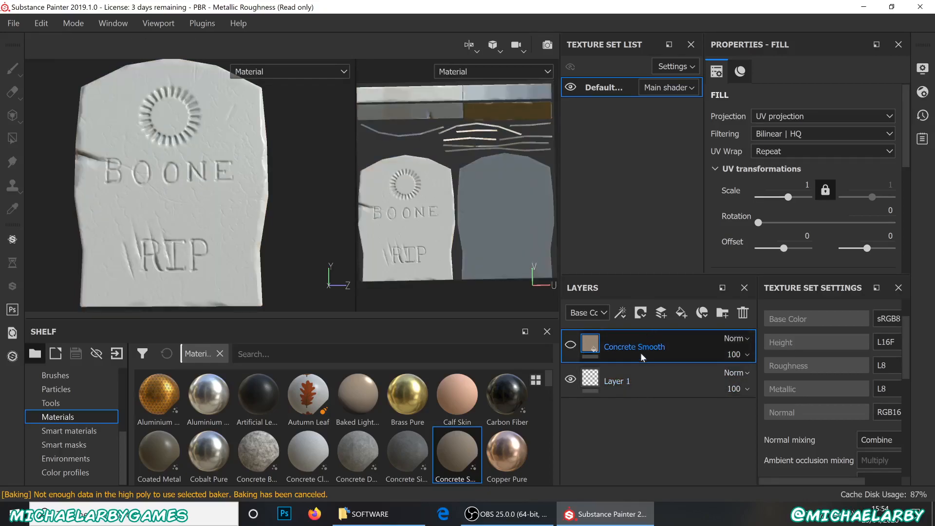
{"action": "left_click", "coordinate": [570, 345]}
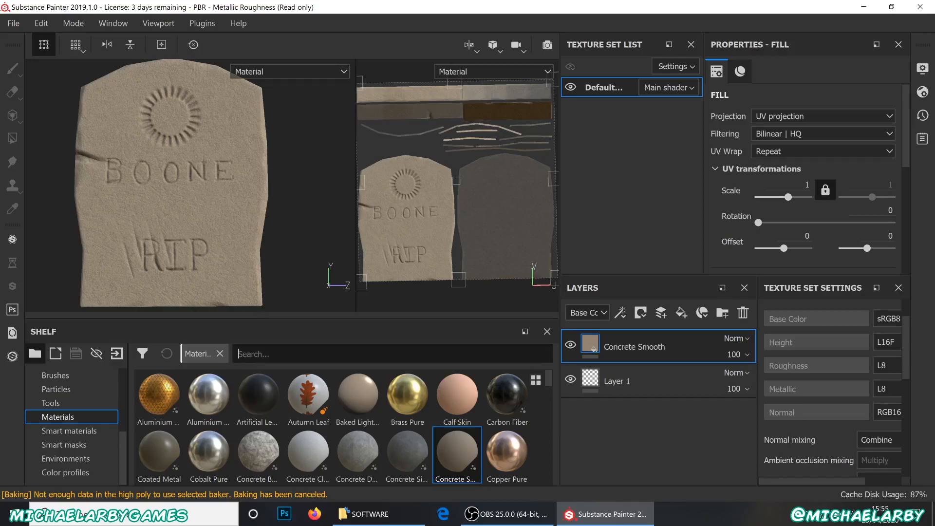
Search the materials for "mud", then look through the smart materials for a suitable dirt covering
{"action": "type", "text": "mud"}
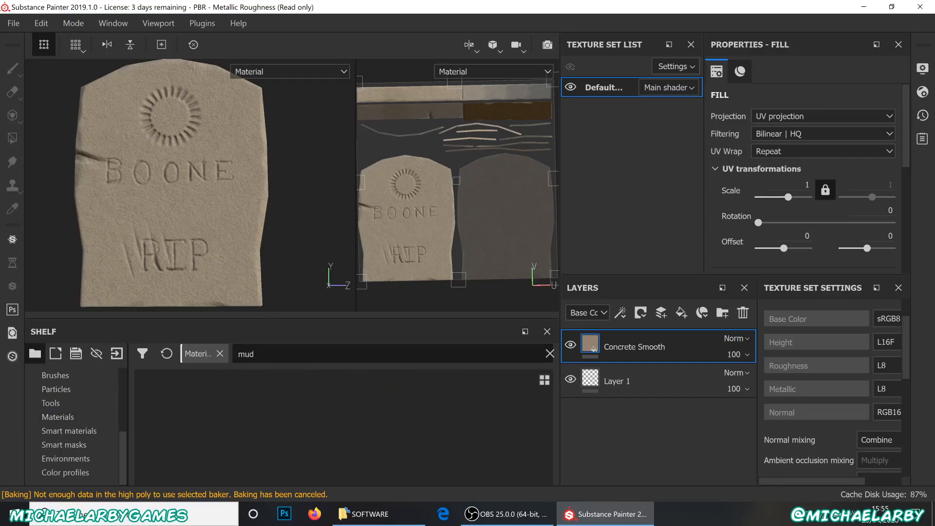
{"action": "left_click", "coordinate": [58, 417]}
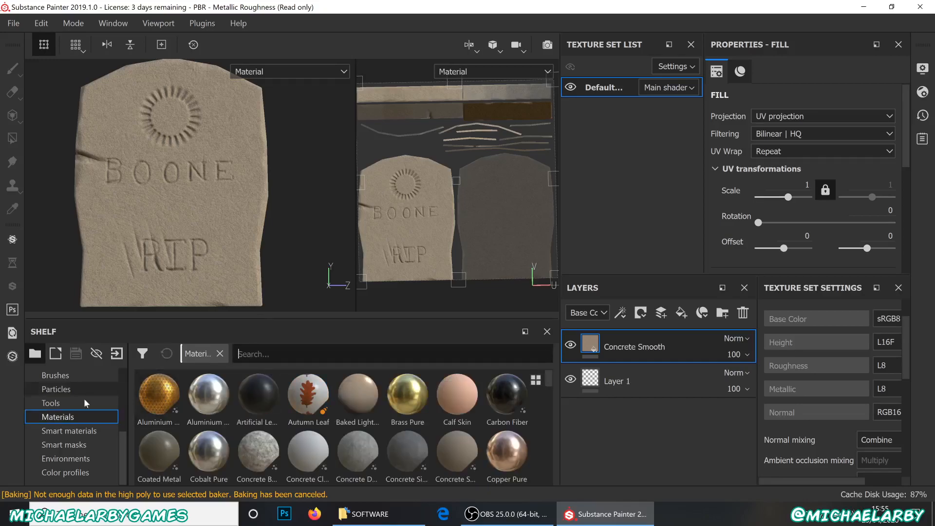
{"action": "left_click", "coordinate": [71, 431]}
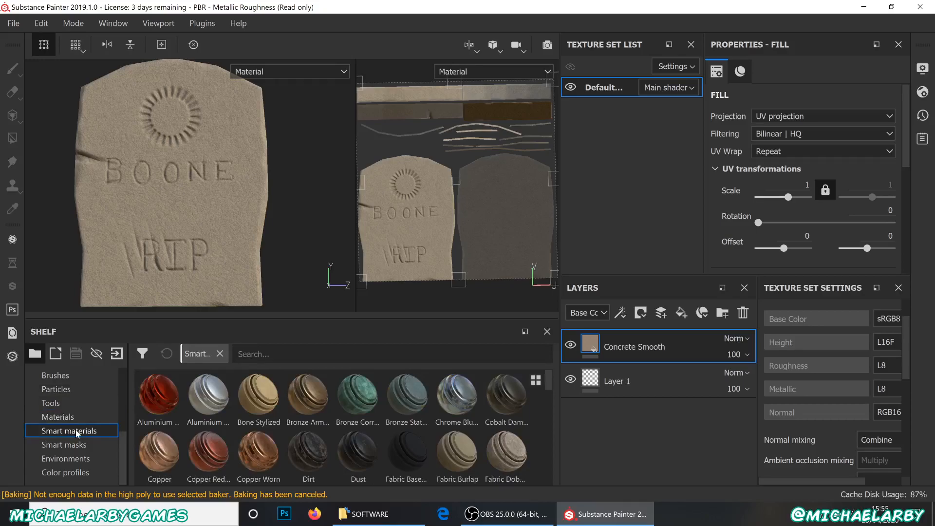
{"action": "scroll", "coordinate": [318, 422], "scroll_direction": "down", "scroll_amount": 2}
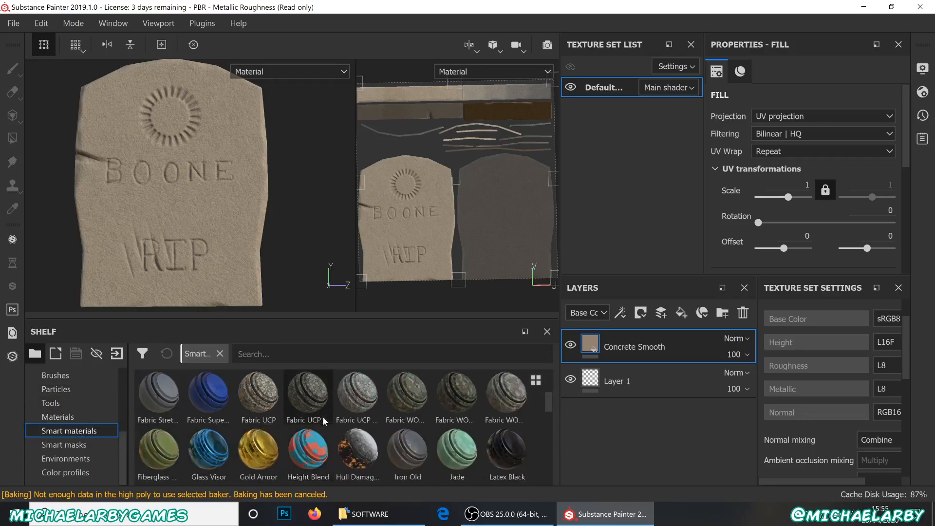
{"action": "scroll", "coordinate": [341, 419], "scroll_direction": "down", "scroll_amount": 2}
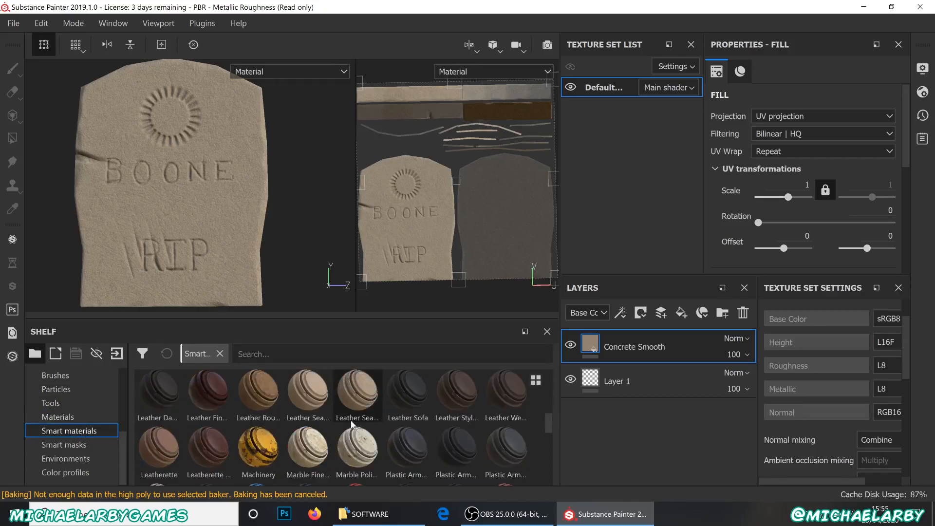
{"action": "scroll", "coordinate": [275, 417], "scroll_direction": "down", "scroll_amount": 2}
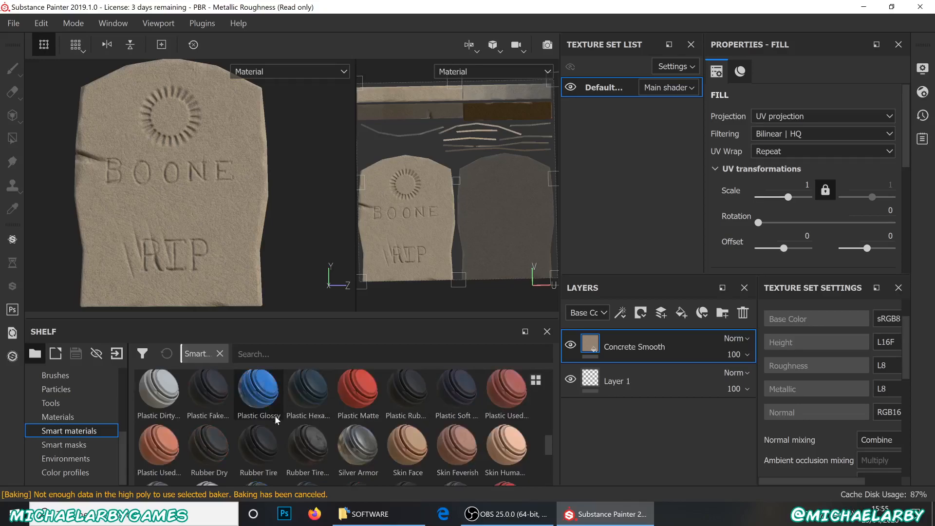
{"action": "scroll", "coordinate": [276, 417], "scroll_direction": "up", "scroll_amount": 1}
Search the smart materials for "muck", then clear the search
{"action": "left_click", "coordinate": [287, 356]}
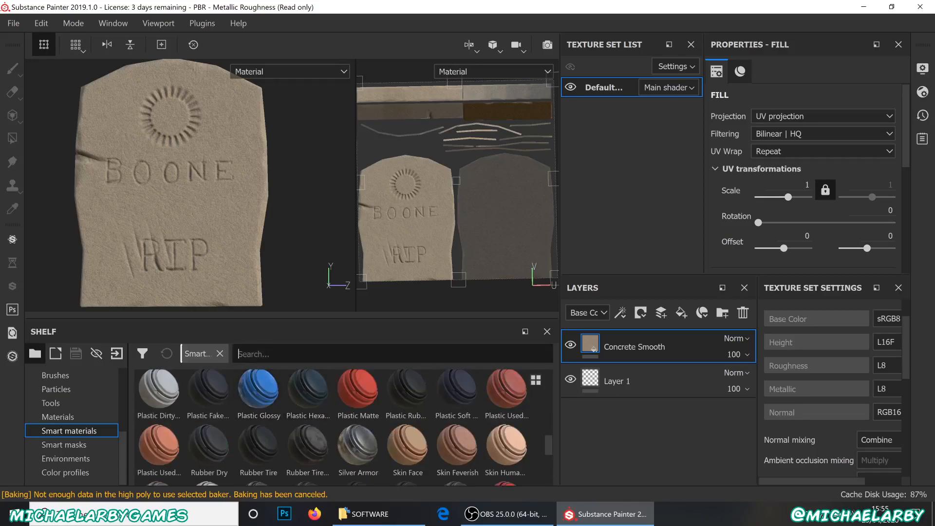
{"action": "type", "text": "muck"}
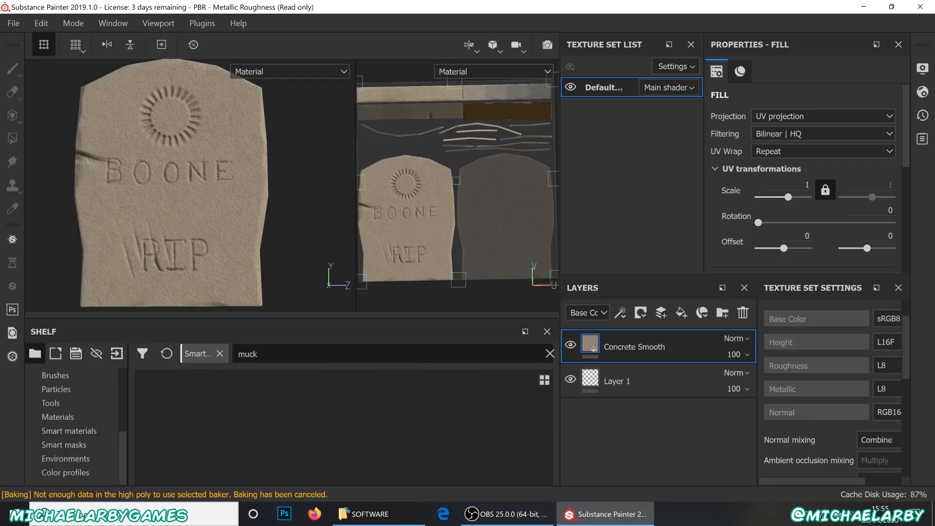
{"action": "key", "text": "BackSpace"}
{"action": "key", "text": "BackSpace"}
{"action": "key", "text": "BackSpace"}
{"action": "key", "text": "BackSpace"}
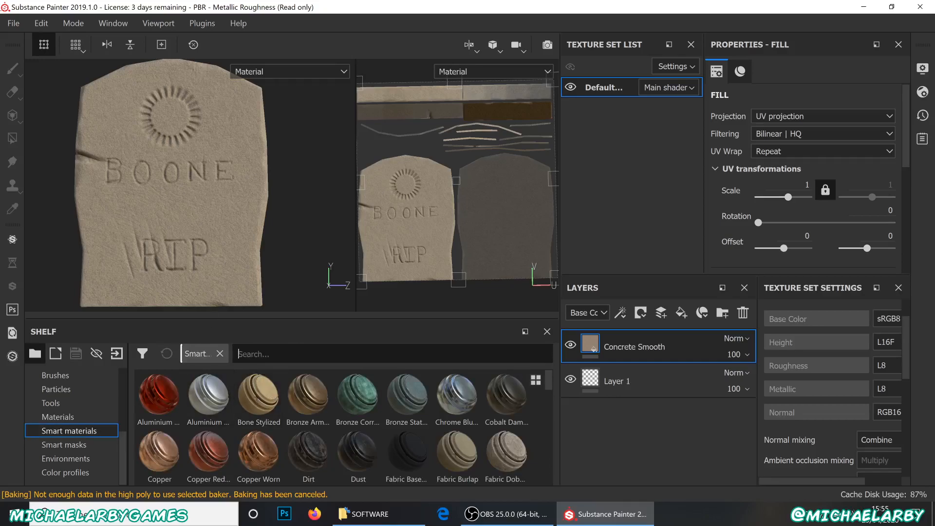
Add a fill layer above the Concrete Smooth layer and review its fill and material properties
{"action": "left_click", "coordinate": [673, 405]}
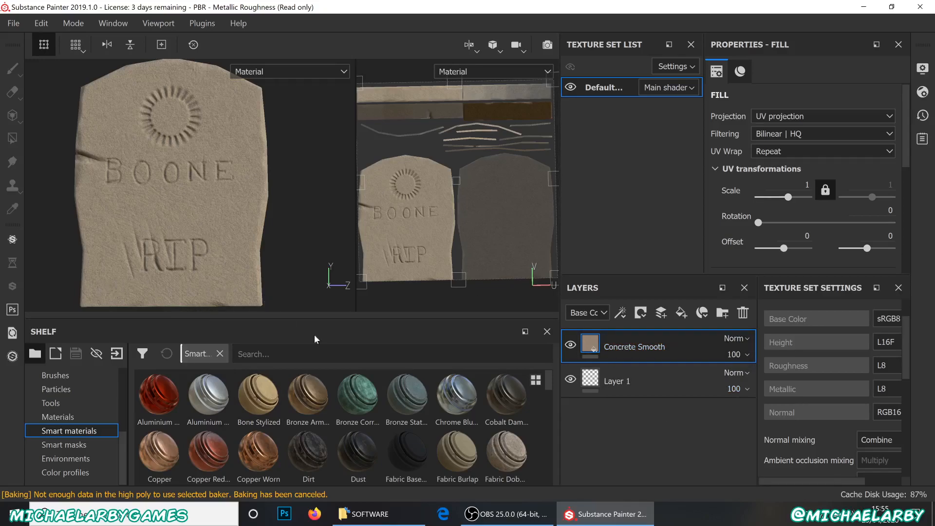
{"action": "left_click", "coordinate": [681, 313]}
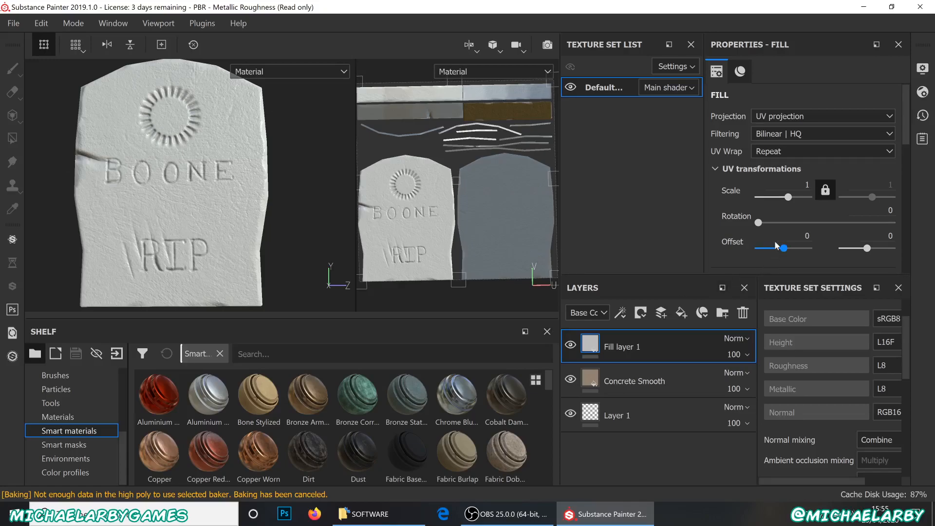
{"action": "scroll", "coordinate": [792, 161], "scroll_direction": "down", "scroll_amount": 3}
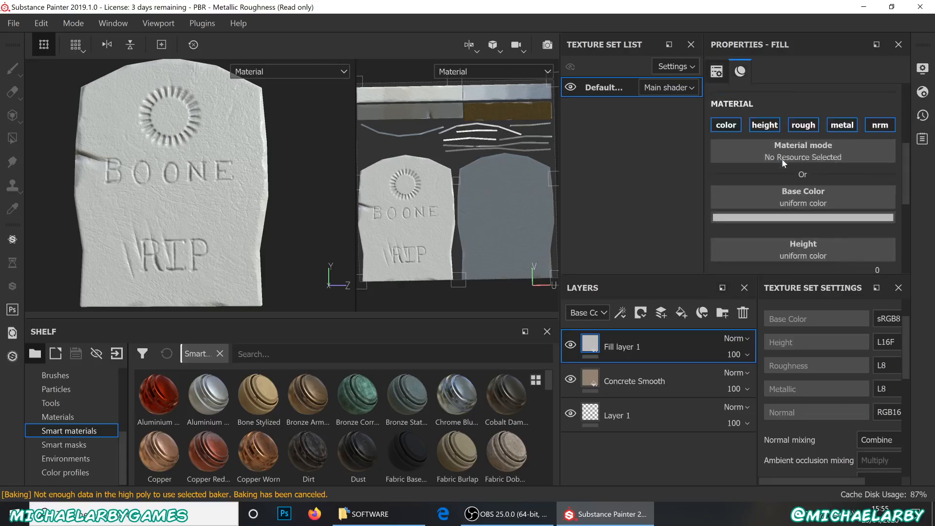
{"action": "scroll", "coordinate": [790, 120], "scroll_direction": "up", "scroll_amount": 3}
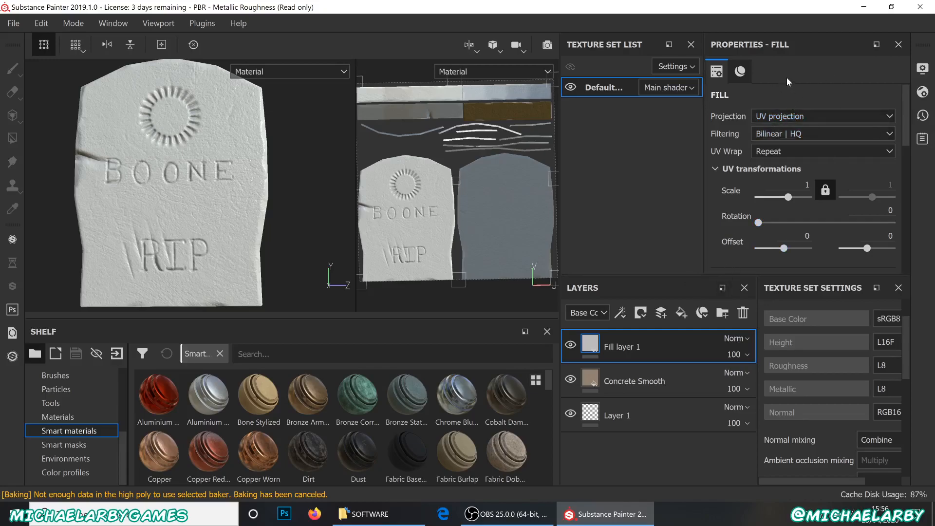
Set the new fill layer's base color to a dark brown of about R 0.059, G 0.037, B 0.014
{"action": "scroll", "coordinate": [774, 112], "scroll_direction": "down", "scroll_amount": 3}
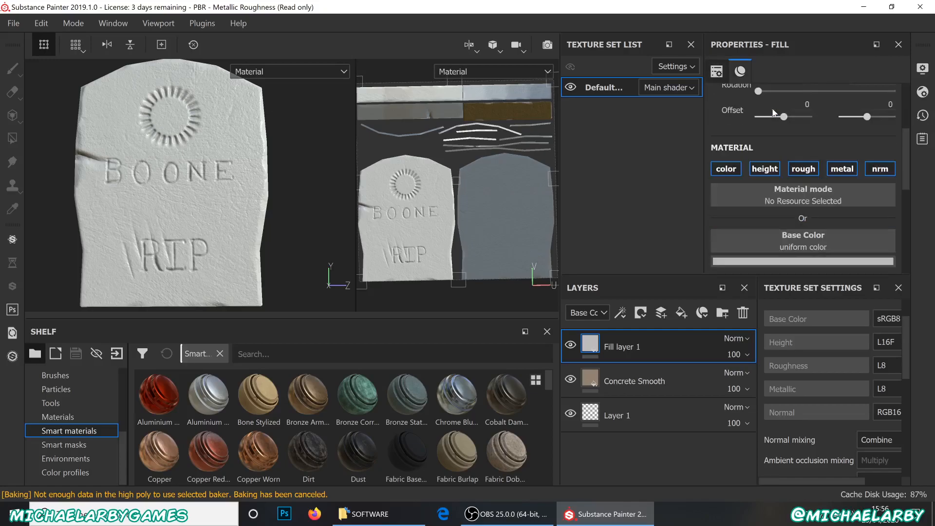
{"action": "scroll", "coordinate": [773, 112], "scroll_direction": "down", "scroll_amount": 1}
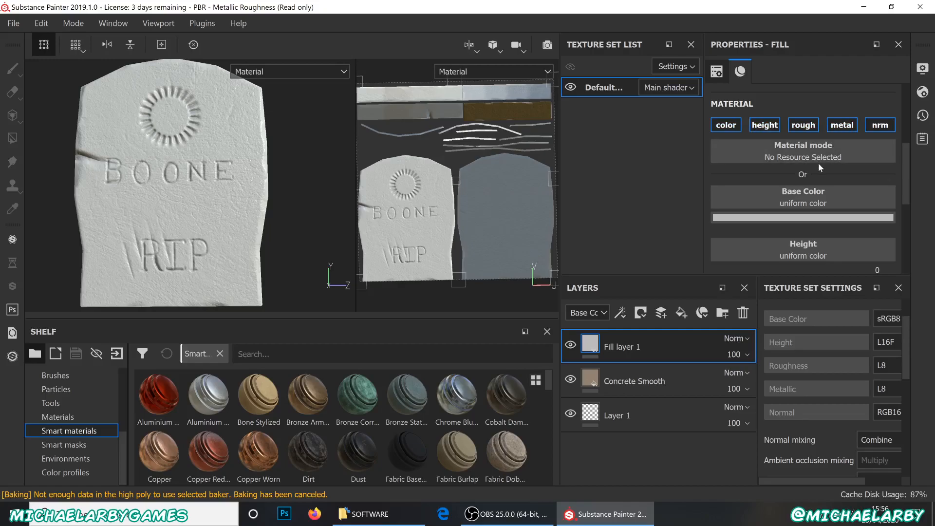
{"action": "scroll", "coordinate": [819, 163], "scroll_direction": "down", "scroll_amount": 1}
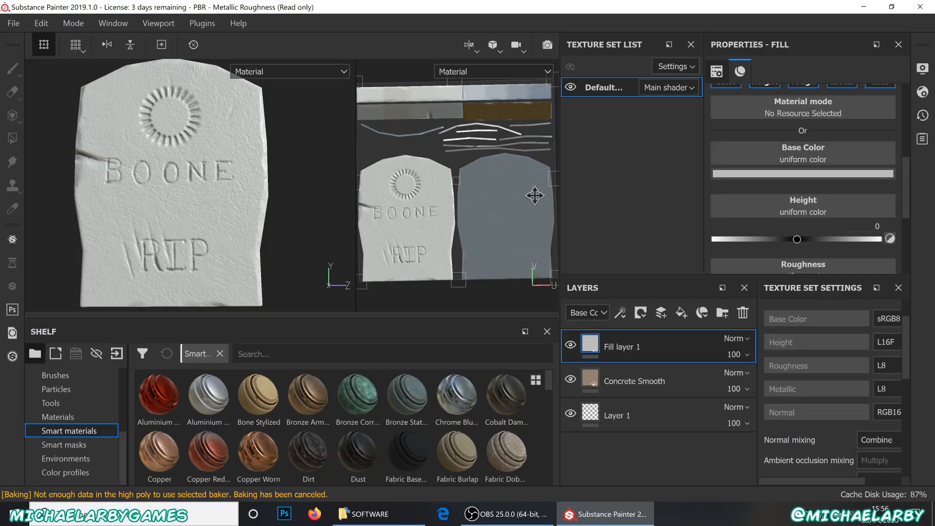
{"action": "left_click", "coordinate": [769, 174]}
{"action": "left_click_drag", "start_coordinate": [777, 209], "coordinate": [786, 275]}
{"action": "left_click_drag", "start_coordinate": [914, 287], "coordinate": [916, 294]}
{"action": "left_click_drag", "start_coordinate": [858, 324], "coordinate": [860, 318]}
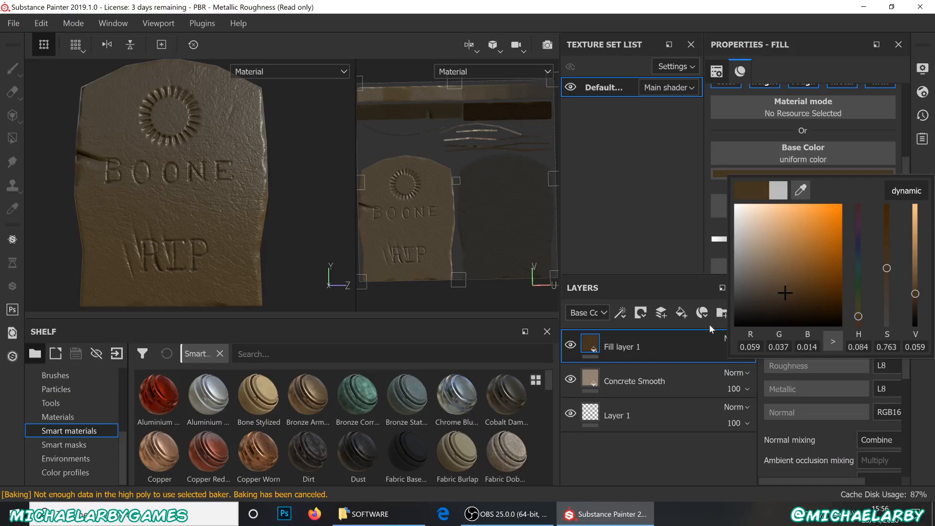
{"action": "left_click", "coordinate": [678, 447]}
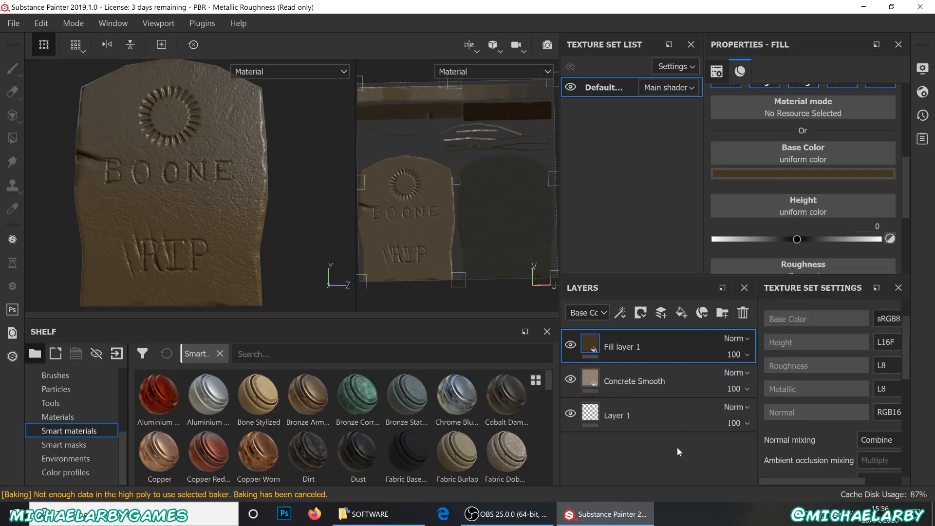
Set the brown fill layer's height to 0.0086 and its roughness to 0.1034
{"action": "scroll", "coordinate": [807, 199], "scroll_direction": "down", "scroll_amount": 1}
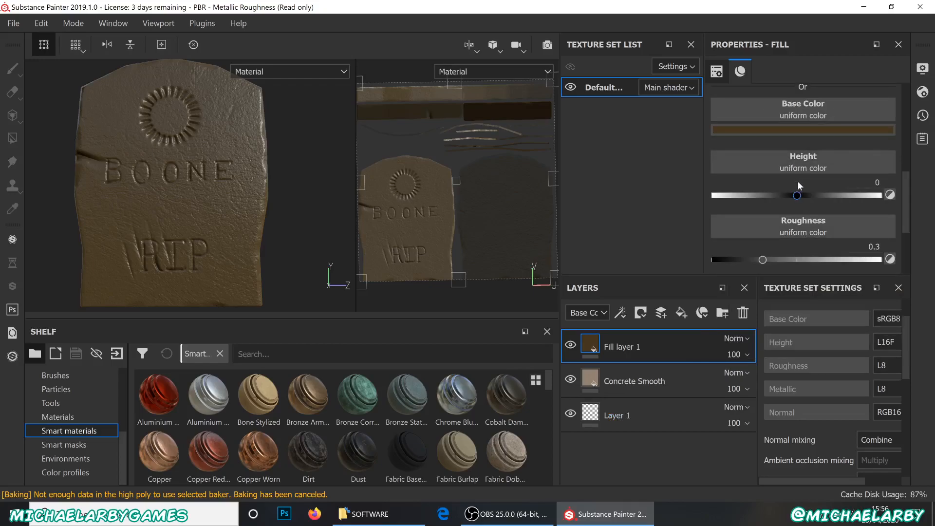
{"action": "mouse_move", "coordinate": [798, 197]}
{"action": "left_mouse_down"}
{"action": "mouse_move", "coordinate": [816, 200]}
{"action": "mouse_move", "coordinate": [797, 197]}
{"action": "left_mouse_up"}
{"action": "left_click_drag", "start_coordinate": [767, 261], "coordinate": [730, 267]}
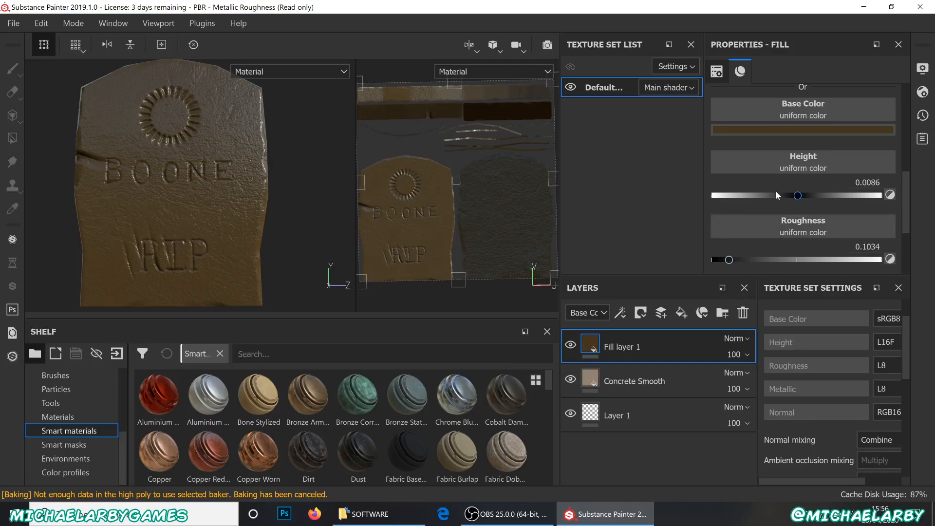
Try the brown fill layer's metallic at 1, return it to 0, and check the surface by rotating the environment lighting
{"action": "scroll", "coordinate": [776, 191], "scroll_direction": "down", "scroll_amount": 3}
{"action": "left_click_drag", "start_coordinate": [716, 210], "coordinate": [876, 210]}
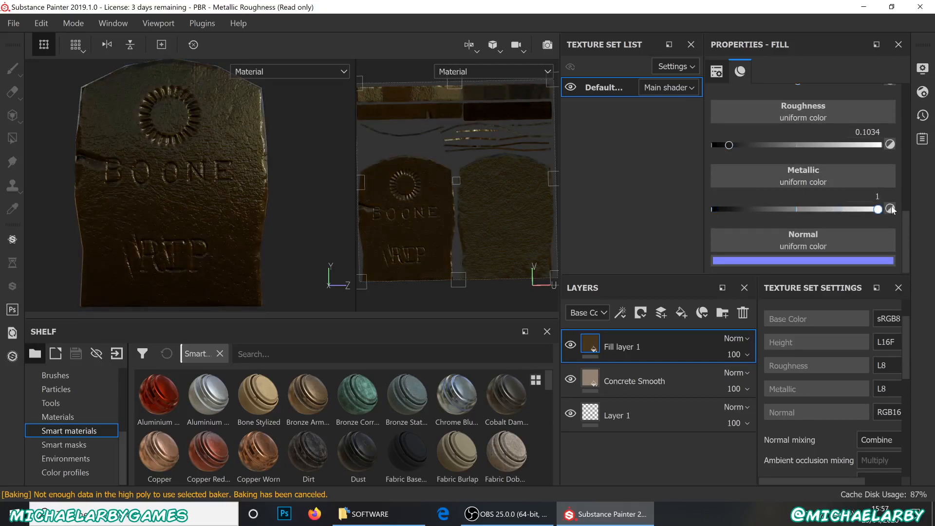
{"action": "left_click_drag", "start_coordinate": [776, 220], "coordinate": [701, 205]}
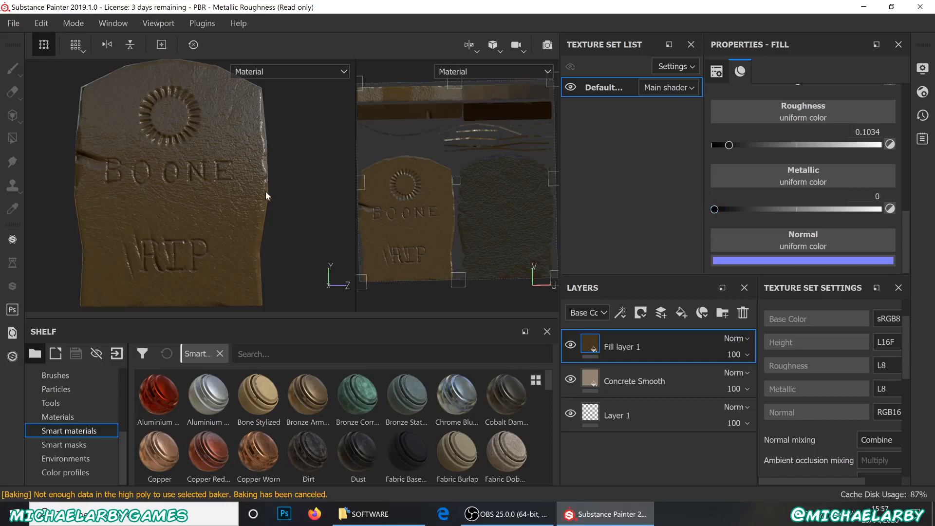
{"action": "right_click_drag", "start_coordinate": [312, 187], "coordinate": [303, 207], "text": "shift"}
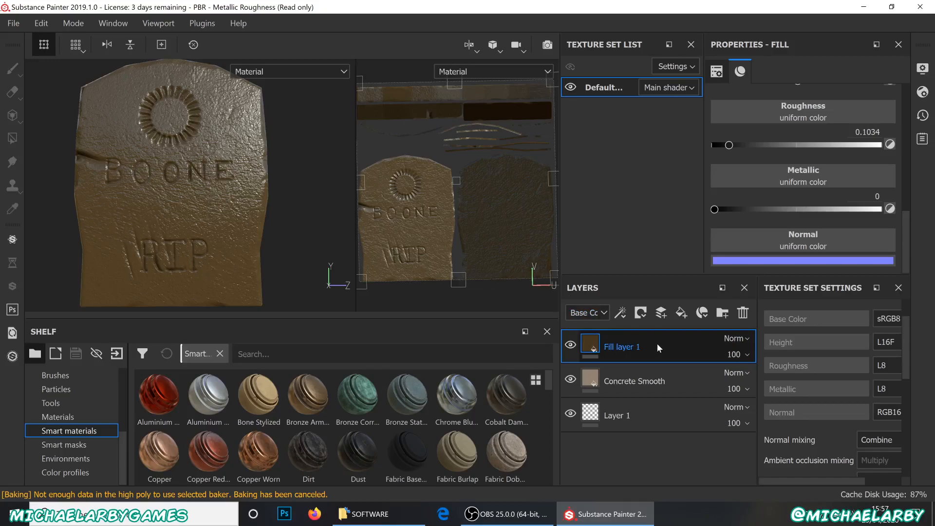
Add a black mask to the brown fill layer and make the mask, not the fill, active for painting
{"action": "left_click", "coordinate": [643, 316]}
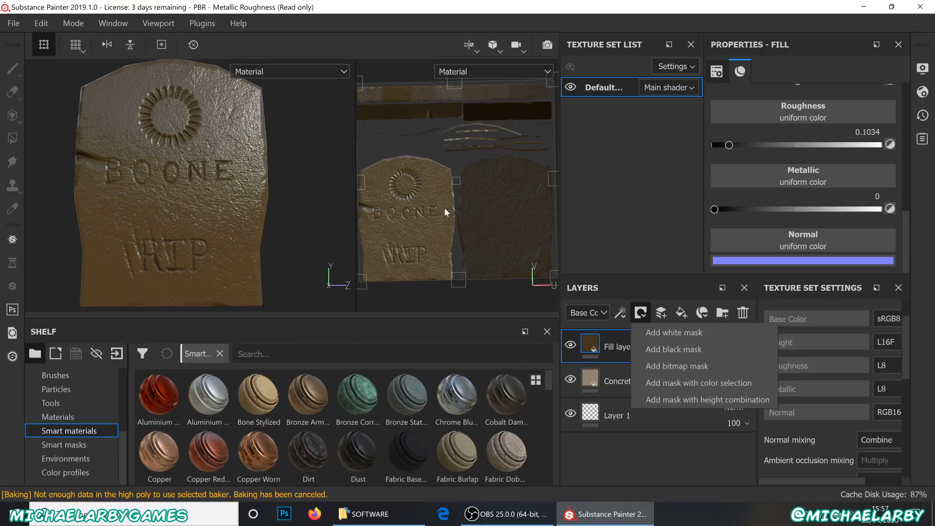
{"action": "left_click", "coordinate": [666, 348]}
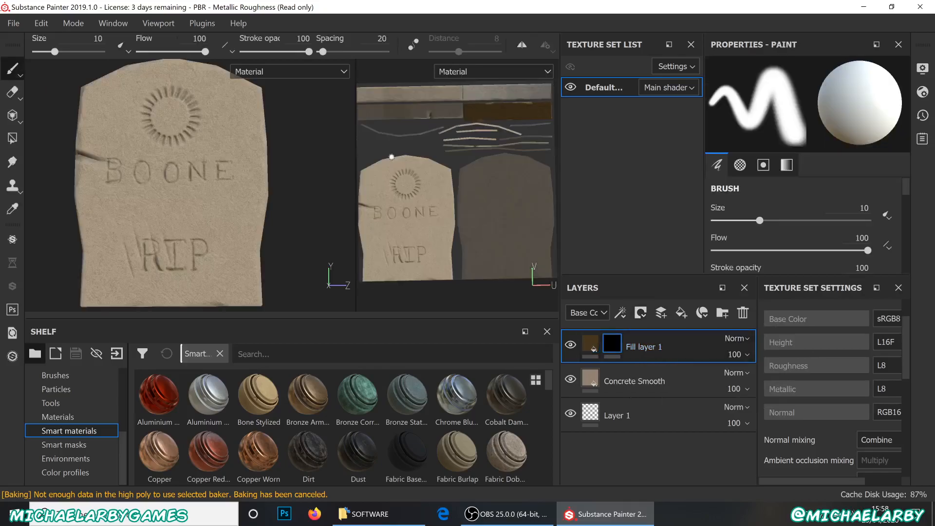
{"action": "left_click", "coordinate": [591, 344]}
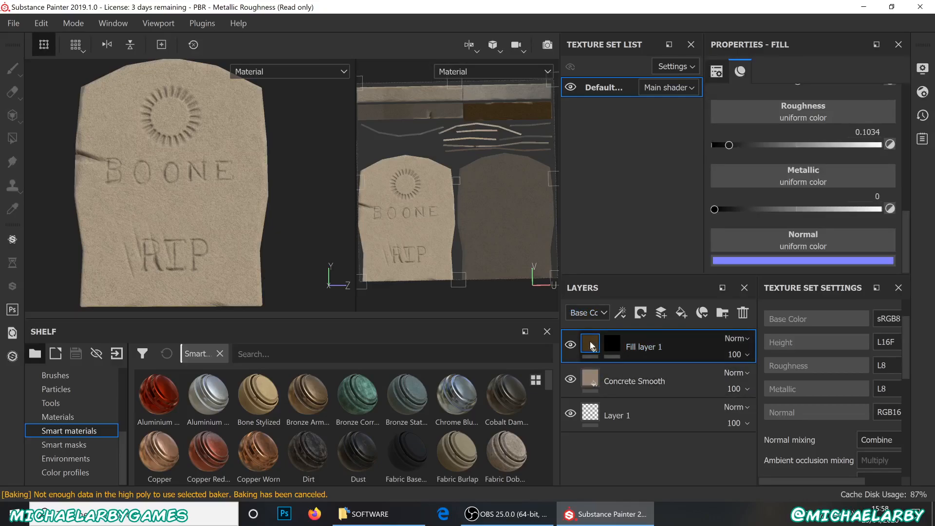
{"action": "left_click", "coordinate": [618, 345]}
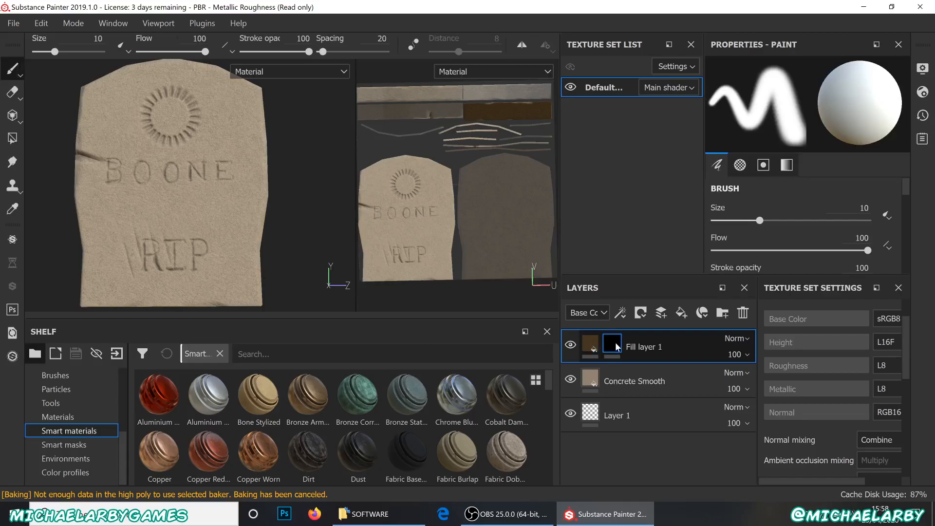
{"action": "mouse_move", "coordinate": [617, 347]}
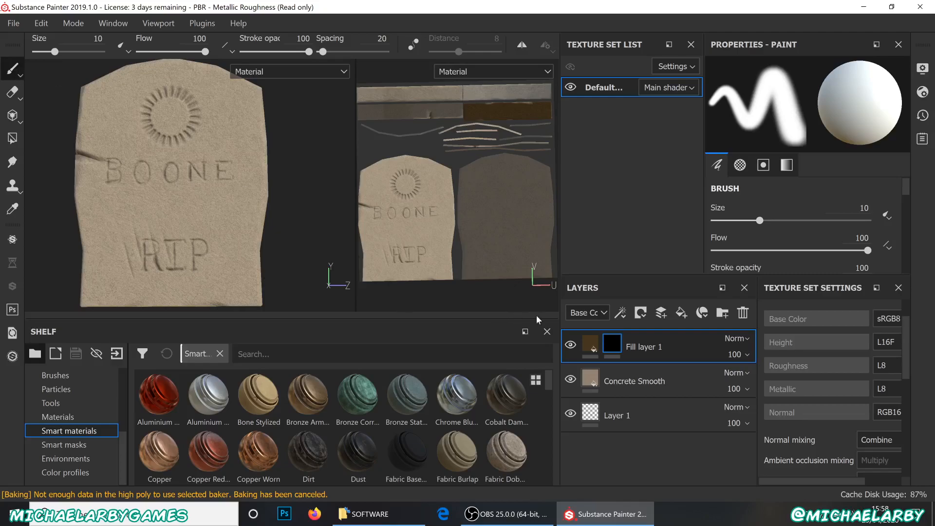
Review the mask brush's settings and try a darker grayscale value before returning it to 1
{"action": "scroll", "coordinate": [750, 221], "scroll_direction": "down", "scroll_amount": 10}
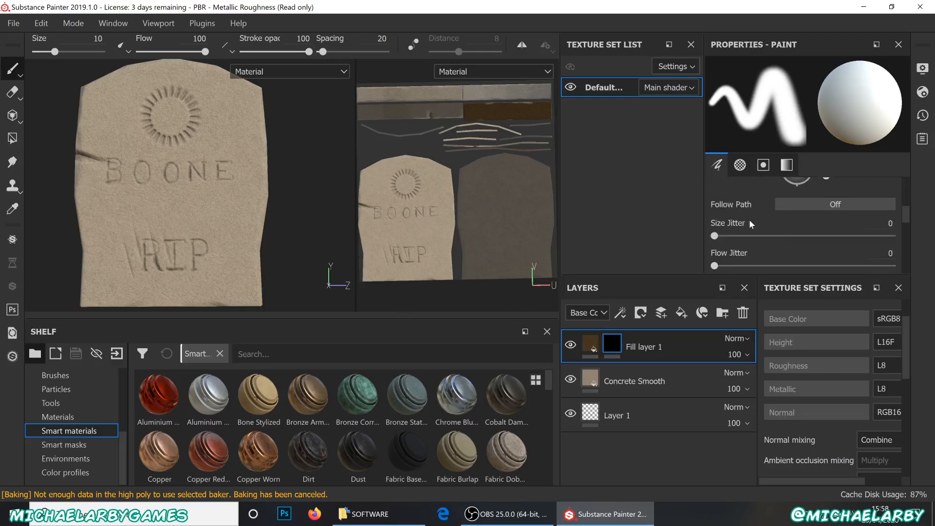
{"action": "scroll", "coordinate": [750, 224], "scroll_direction": "down", "scroll_amount": 10}
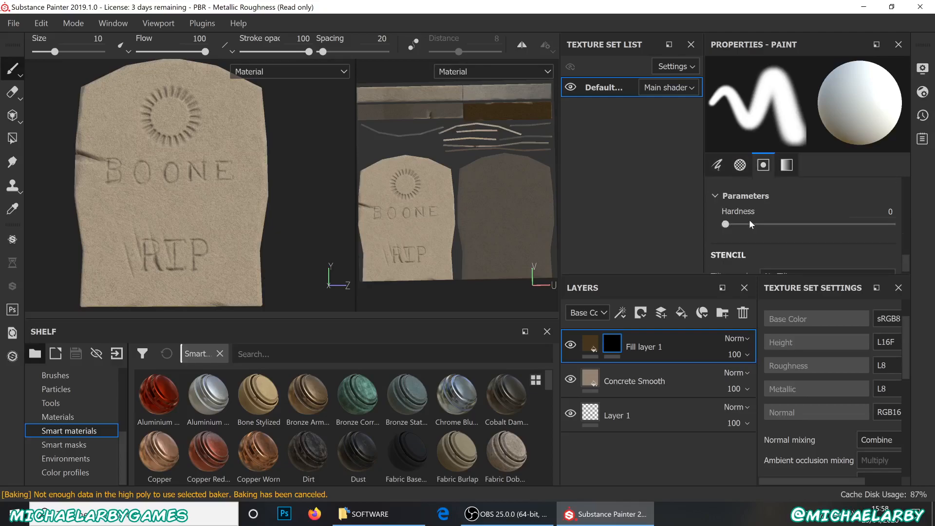
{"action": "scroll", "coordinate": [749, 219], "scroll_direction": "down", "scroll_amount": 2}
{"action": "scroll", "coordinate": [749, 220], "scroll_direction": "up", "scroll_amount": 2}
{"action": "scroll", "coordinate": [749, 220], "scroll_direction": "down", "scroll_amount": 2}
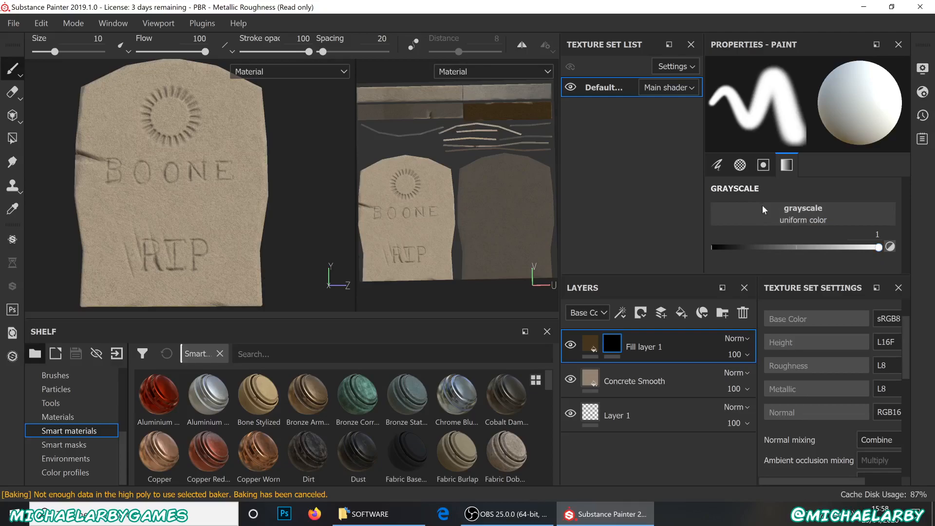
{"action": "left_click_drag", "start_coordinate": [877, 248], "coordinate": [716, 248]}
{"action": "left_click_drag", "start_coordinate": [842, 253], "coordinate": [890, 248]}
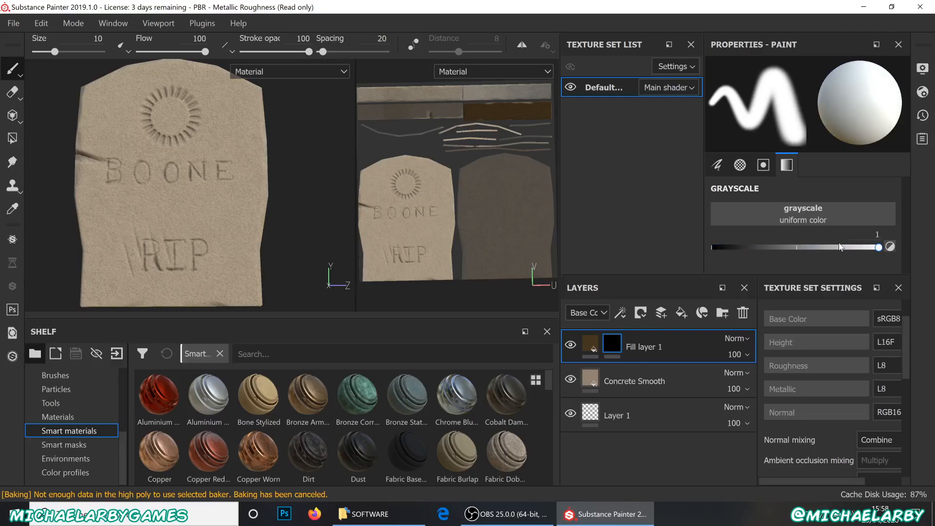
Paint freehand test strokes on the fill layer's mask between BOONE and RIP, undoing each one
{"action": "mouse_move", "coordinate": [145, 188]}
{"action": "left_mouse_down"}
{"action": "mouse_move", "coordinate": [168, 219]}
{"action": "mouse_move", "coordinate": [202, 209]}
{"action": "mouse_move", "coordinate": [192, 214]}
{"action": "mouse_move", "coordinate": [168, 197]}
{"action": "mouse_move", "coordinate": [199, 228]}
{"action": "mouse_move", "coordinate": [157, 210]}
{"action": "mouse_move", "coordinate": [205, 192]}
{"action": "mouse_move", "coordinate": [178, 189]}
{"action": "mouse_move", "coordinate": [214, 203]}
{"action": "mouse_move", "coordinate": [186, 202]}
{"action": "left_mouse_up"}
{"action": "scroll", "coordinate": [203, 205], "scroll_direction": "up", "scroll_amount": 10}
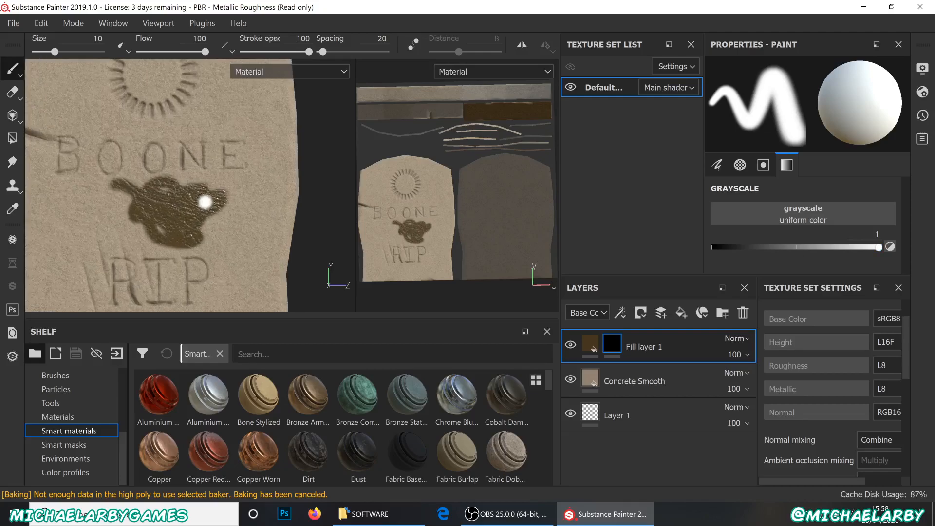
{"action": "scroll", "coordinate": [205, 202], "scroll_direction": "down", "scroll_amount": 3}
{"action": "mouse_move", "coordinate": [250, 240]}
{"action": "left_mouse_down", "text": "alt"}
{"action": "mouse_move", "coordinate": [203, 242]}
{"action": "mouse_move", "coordinate": [274, 224]}
{"action": "mouse_move", "coordinate": [297, 249]}
{"action": "mouse_move", "coordinate": [286, 266]}
{"action": "mouse_move", "coordinate": [221, 249]}
{"action": "left_mouse_up", "text": "alt"}
{"action": "key", "text": "ctrl+z"}
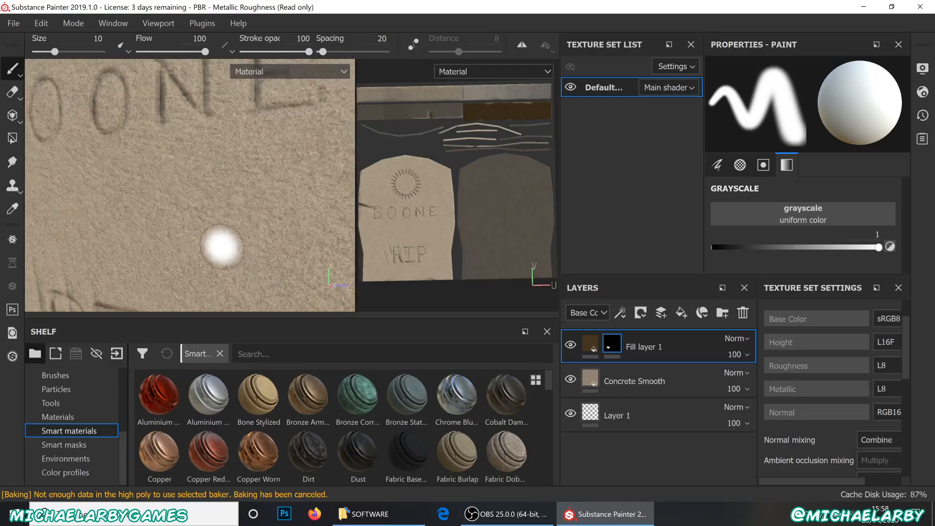
{"action": "scroll", "coordinate": [221, 208], "scroll_direction": "down", "scroll_amount": 5}
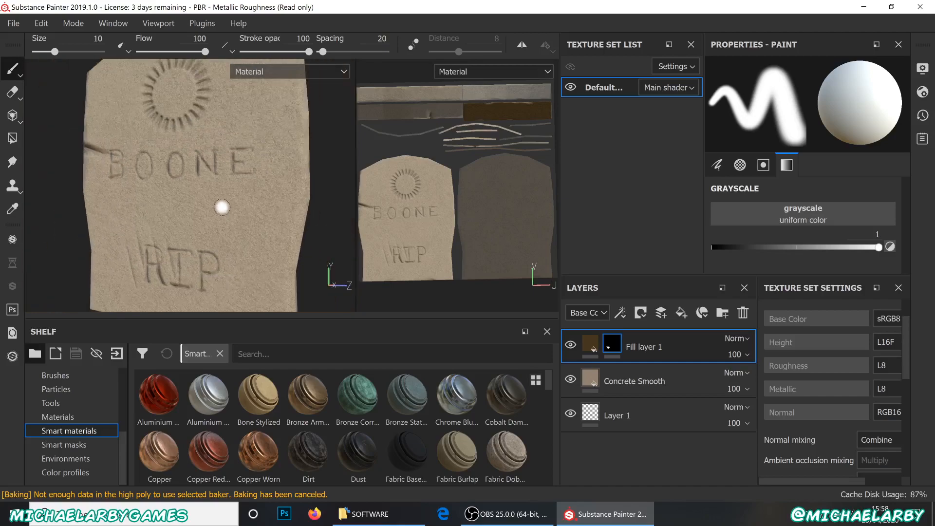
{"action": "scroll", "coordinate": [219, 210], "scroll_direction": "up", "scroll_amount": 2}
{"action": "mouse_move", "coordinate": [209, 252]}
{"action": "left_mouse_down"}
{"action": "mouse_move", "coordinate": [229, 197]}
{"action": "mouse_move", "coordinate": [241, 244]}
{"action": "mouse_move", "coordinate": [259, 244]}
{"action": "mouse_move", "coordinate": [288, 202]}
{"action": "left_mouse_up"}
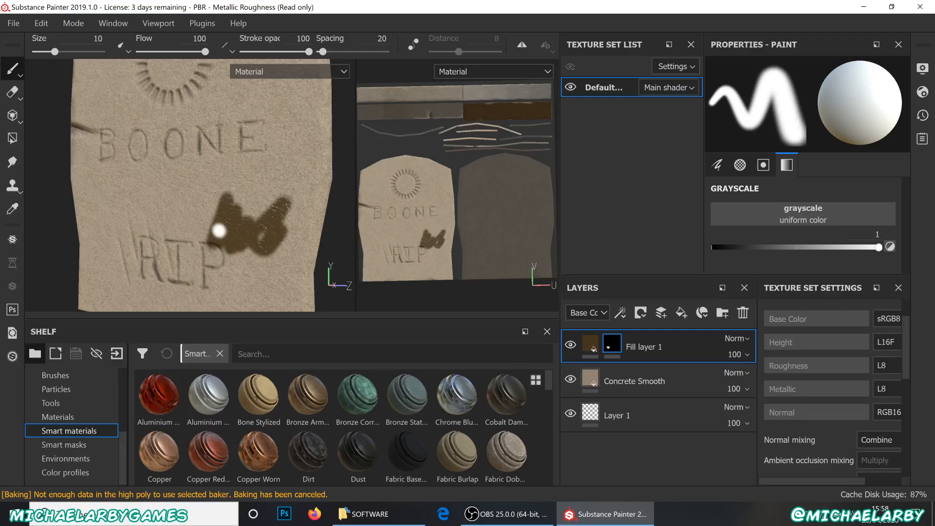
{"action": "key", "text": "ctrl+z"}
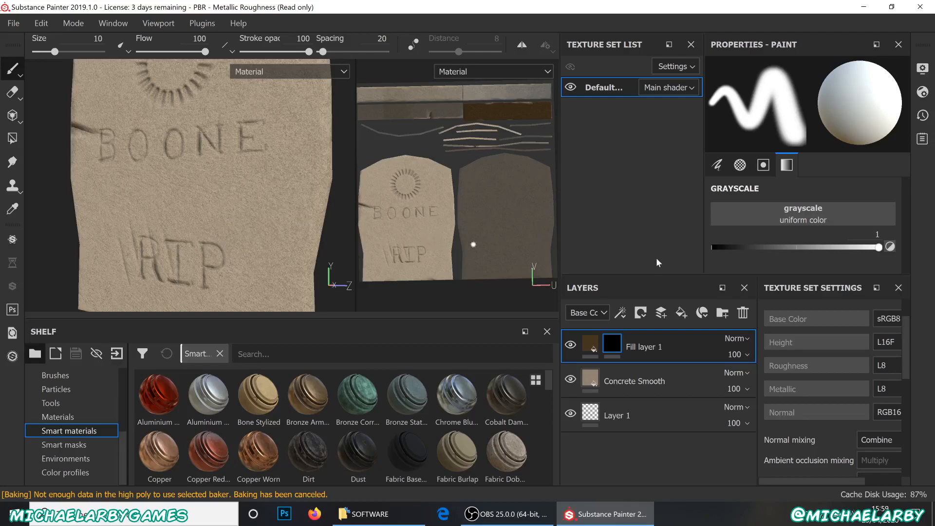
Give the paint properties more height and bring the brush's alpha settings into view
{"action": "left_click_drag", "start_coordinate": [670, 274], "coordinate": [670, 375]}
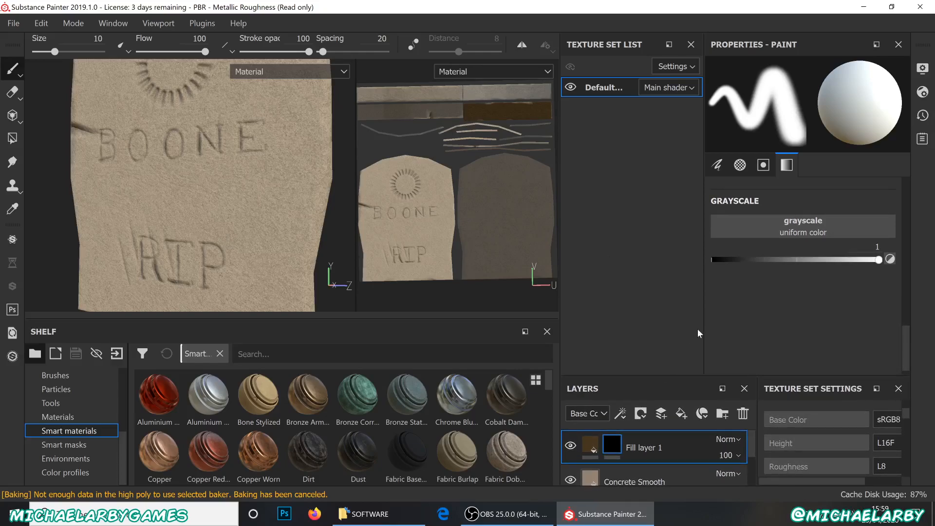
{"action": "scroll", "coordinate": [785, 282], "scroll_direction": "up", "scroll_amount": 2}
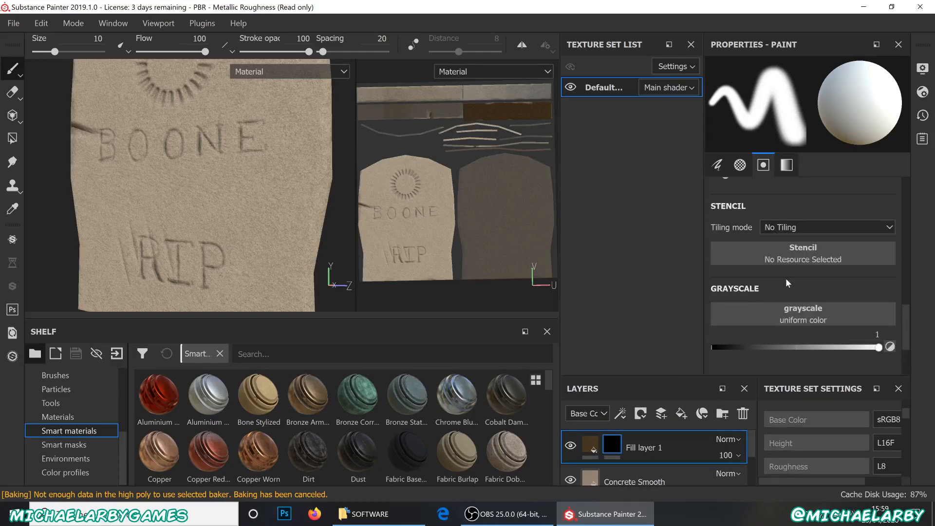
{"action": "scroll", "coordinate": [785, 281], "scroll_direction": "down", "scroll_amount": 3}
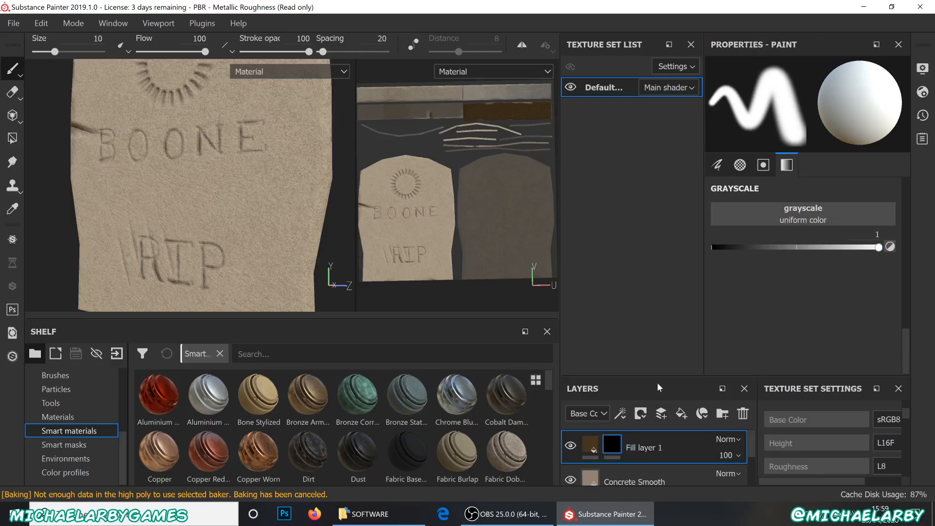
{"action": "scroll", "coordinate": [812, 297], "scroll_direction": "up", "scroll_amount": 2}
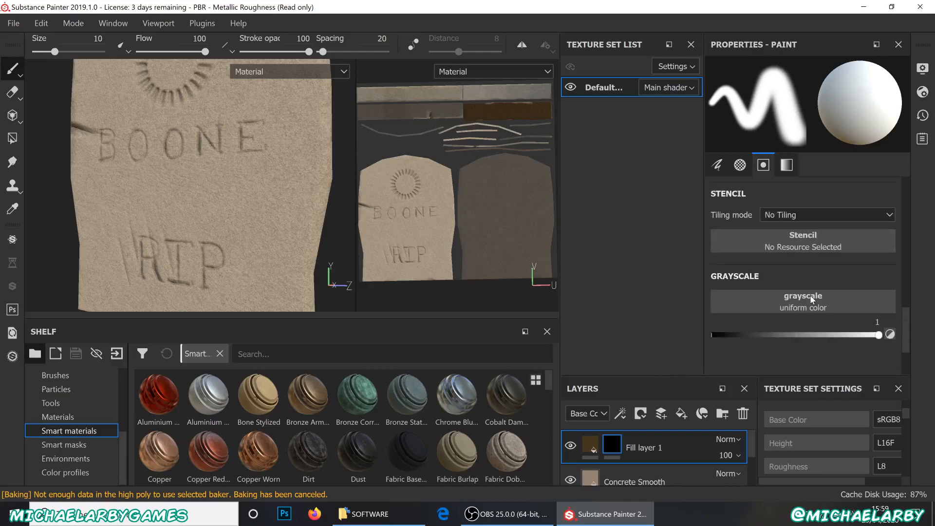
{"action": "scroll", "coordinate": [808, 300], "scroll_direction": "up", "scroll_amount": 6}
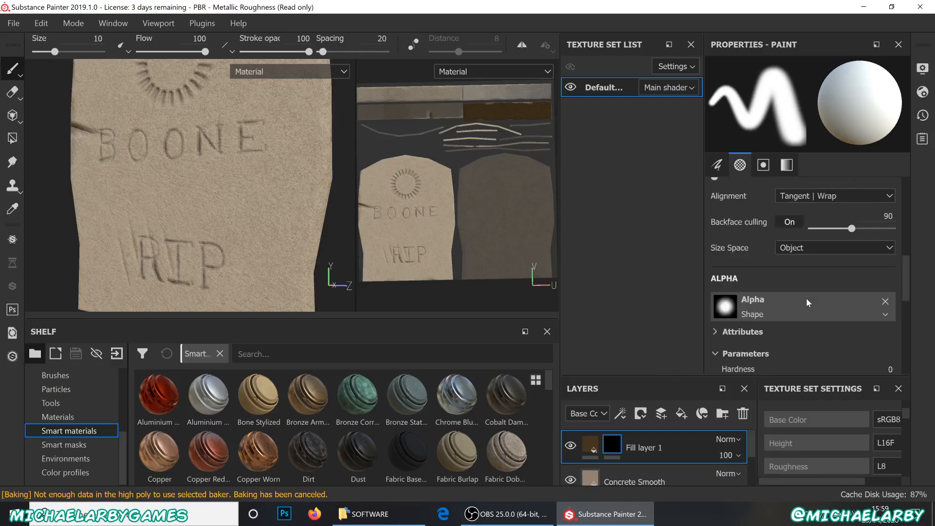
{"action": "scroll", "coordinate": [806, 297], "scroll_direction": "down", "scroll_amount": 4}
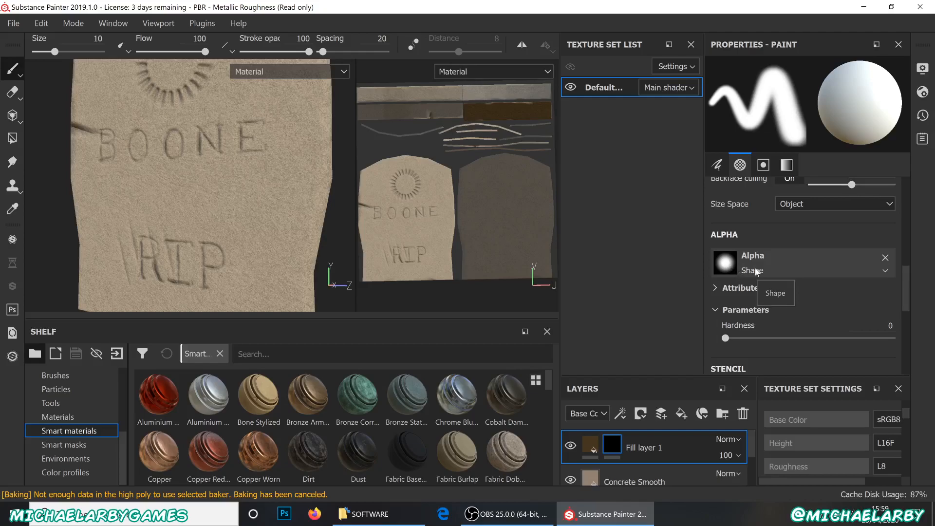
Try the Arrow Bend Split alpha with a single stamp on the headstone's front and undo the stamp
{"action": "left_click", "coordinate": [792, 271]}
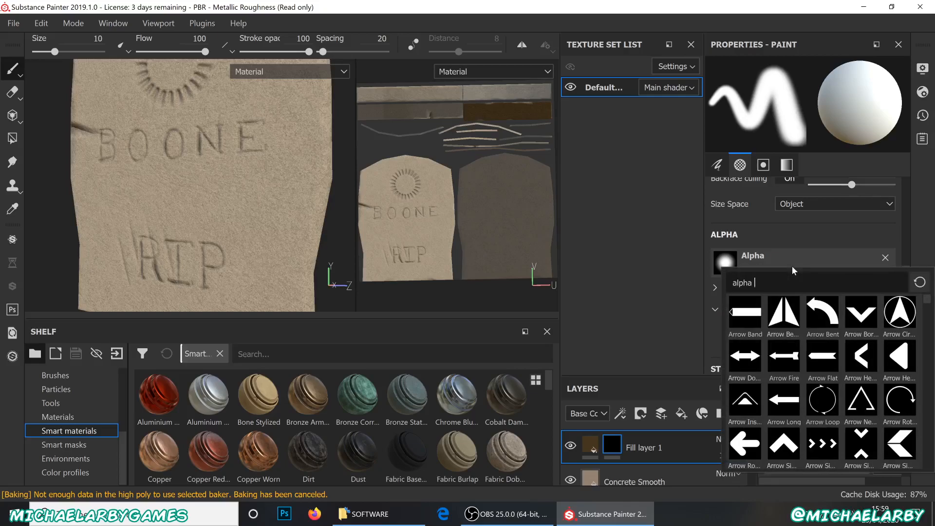
{"action": "left_click", "coordinate": [786, 329]}
{"action": "left_click", "coordinate": [231, 199]}
{"action": "scroll", "coordinate": [229, 239], "scroll_direction": "up", "scroll_amount": 6}
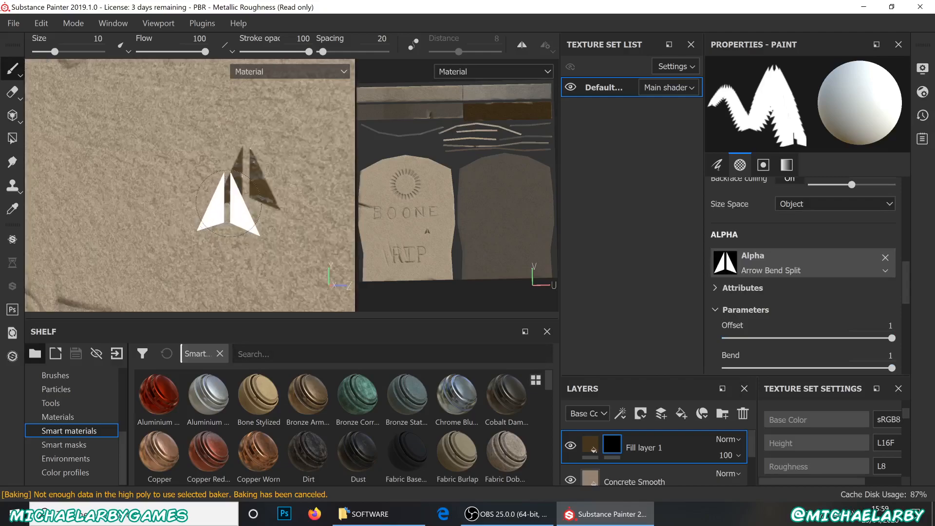
{"action": "key", "text": "ctrl+z"}
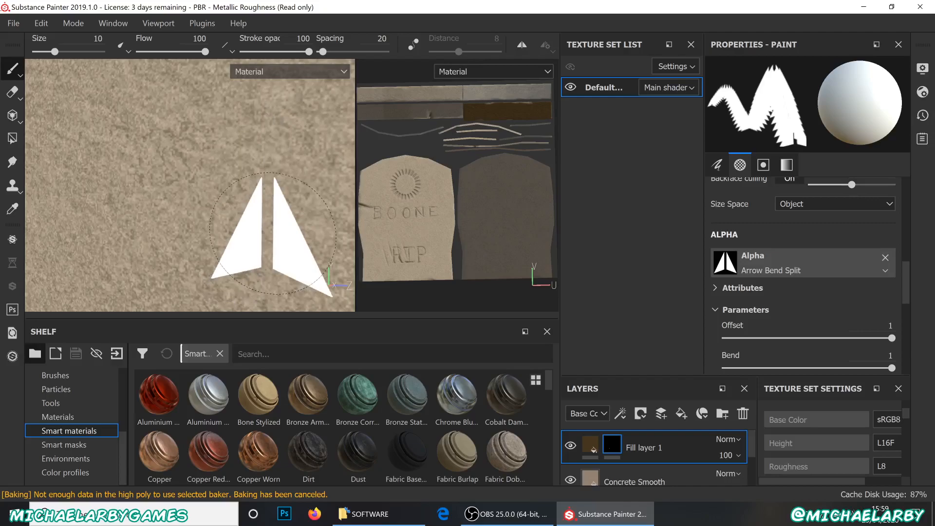
Browse the alphas and set the mask brush's alpha to Brush Paper Dirty
{"action": "left_click", "coordinate": [814, 265]}
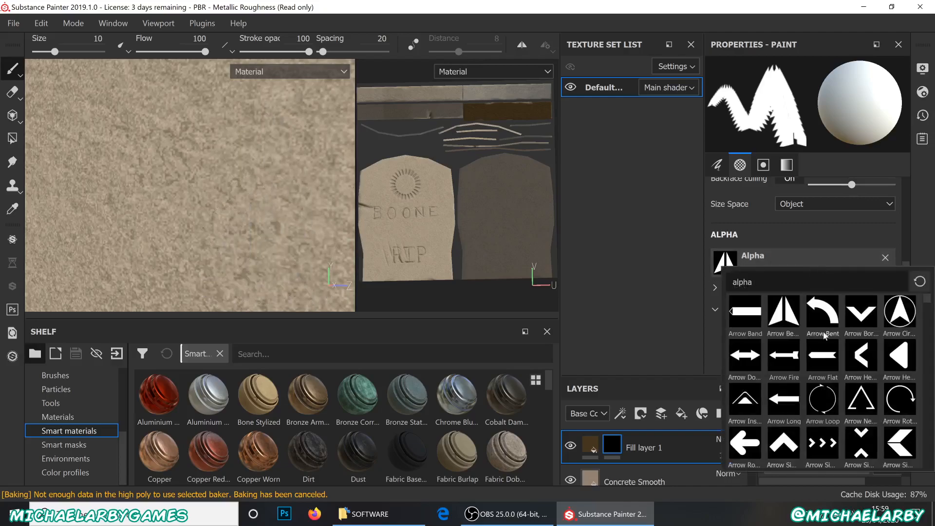
{"action": "scroll", "coordinate": [828, 349], "scroll_direction": "down", "scroll_amount": 3}
{"action": "scroll", "coordinate": [828, 350], "scroll_direction": "down", "scroll_amount": 3}
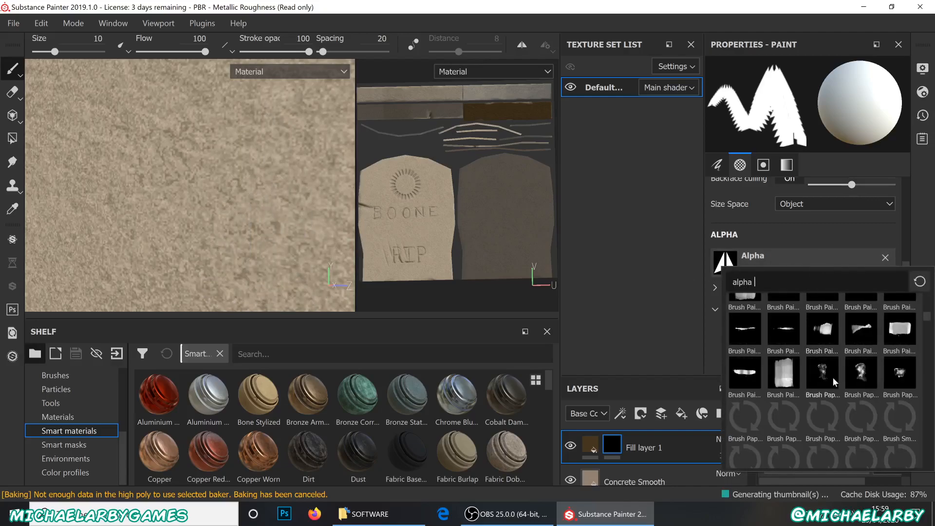
{"action": "scroll", "coordinate": [834, 380], "scroll_direction": "up", "scroll_amount": 3}
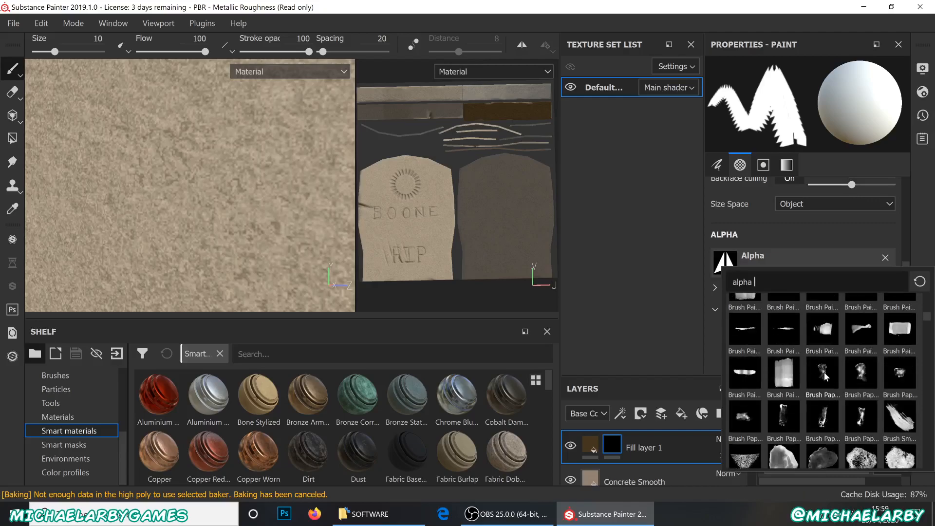
{"action": "left_click", "coordinate": [825, 372]}
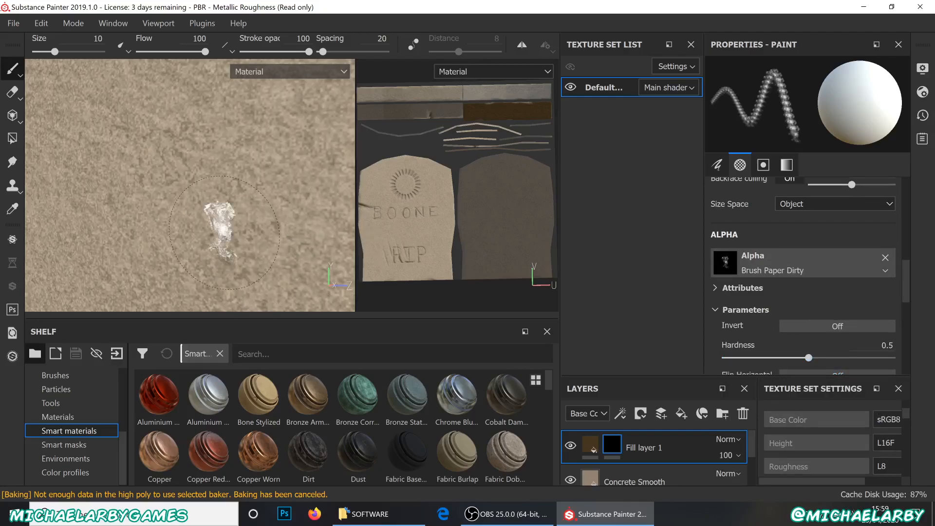
Set the mask brush's size to 61.75
{"action": "scroll", "coordinate": [829, 302], "scroll_direction": "up", "scroll_amount": 3}
{"action": "scroll", "coordinate": [829, 303], "scroll_direction": "up", "scroll_amount": 9}
{"action": "scroll", "coordinate": [829, 302], "scroll_direction": "up", "scroll_amount": 1}
{"action": "left_click_drag", "start_coordinate": [760, 220], "coordinate": [823, 222]}
{"action": "left_click_drag", "start_coordinate": [830, 221], "coordinate": [834, 220]}
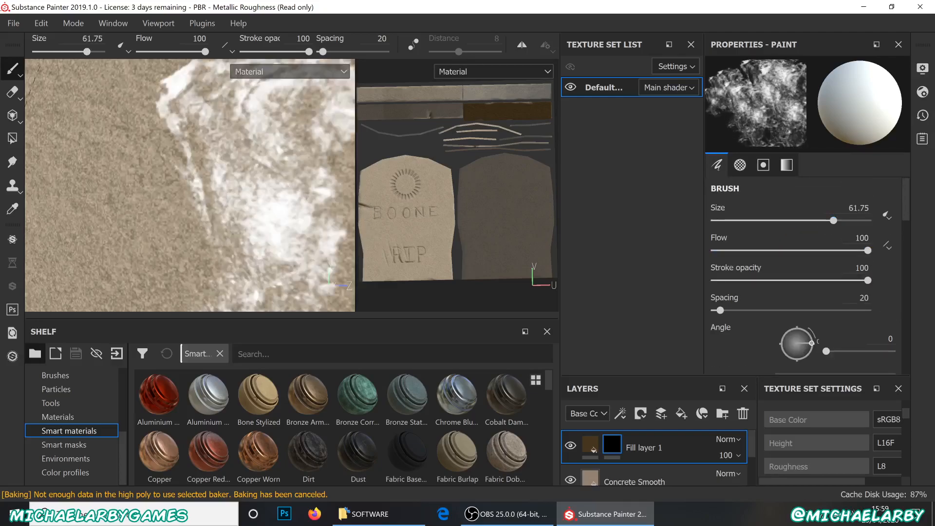
Paint a test patch of dirt above RIP with the Brush Paper Dirty alpha, then undo it
{"action": "scroll", "coordinate": [322, 233], "scroll_direction": "down", "scroll_amount": 8}
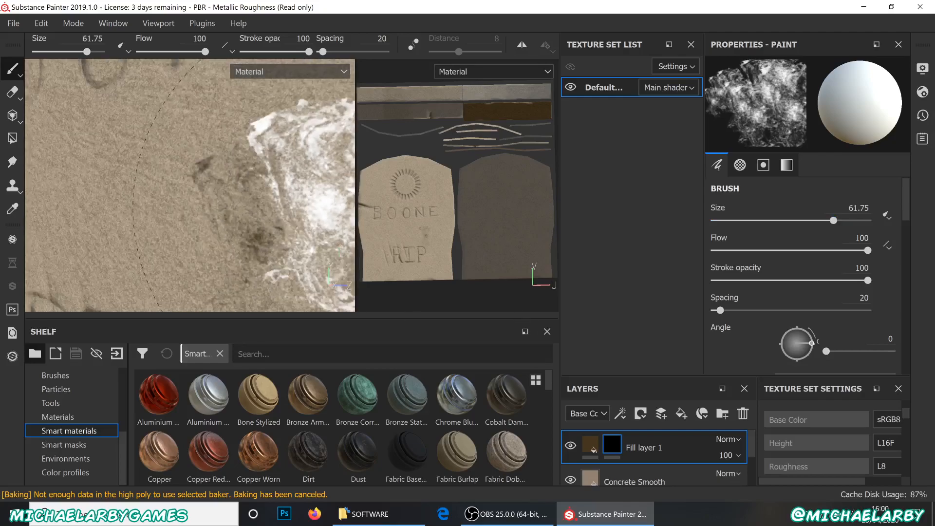
{"action": "scroll", "coordinate": [331, 231], "scroll_direction": "up", "scroll_amount": 4}
{"action": "mouse_move", "coordinate": [245, 163]}
{"action": "left_mouse_down"}
{"action": "mouse_move", "coordinate": [240, 151]}
{"action": "mouse_move", "coordinate": [272, 158]}
{"action": "mouse_move", "coordinate": [232, 133]}
{"action": "mouse_move", "coordinate": [235, 142]}
{"action": "mouse_move", "coordinate": [216, 148]}
{"action": "left_mouse_up"}
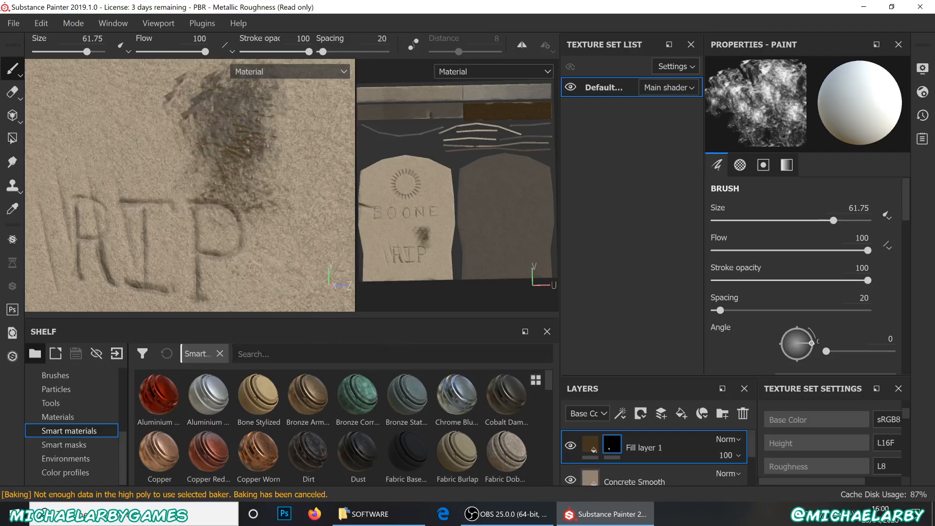
{"action": "scroll", "coordinate": [287, 201], "scroll_direction": "down", "scroll_amount": 5}
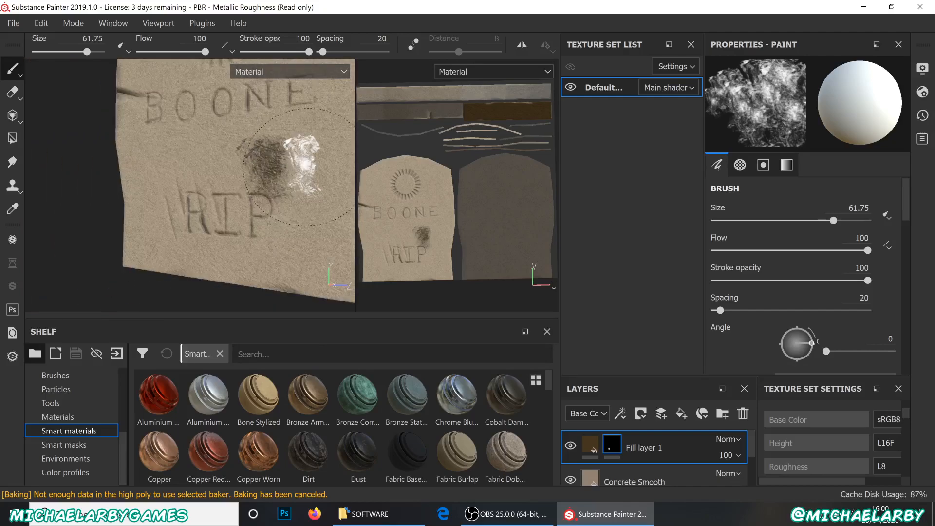
{"action": "scroll", "coordinate": [331, 190], "scroll_direction": "up", "scroll_amount": 1}
{"action": "key", "text": "ctrl+z"}
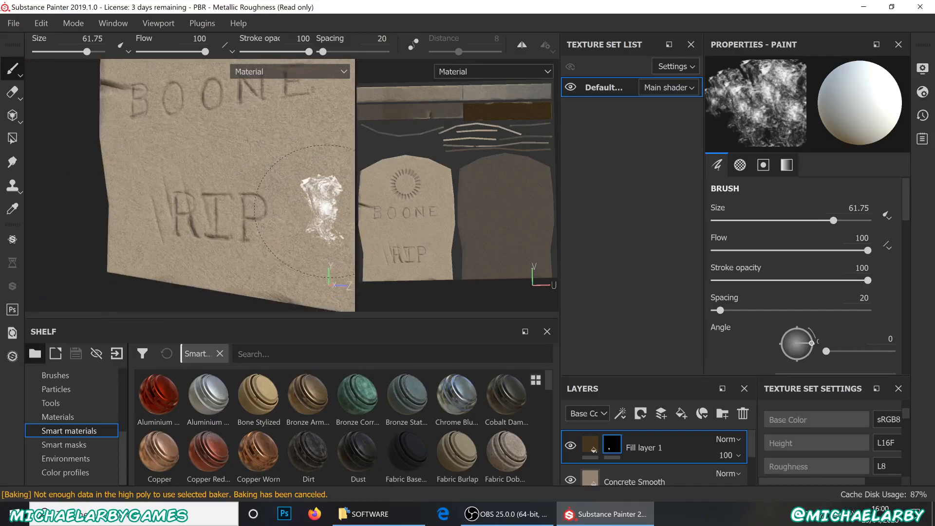
Paint dirt along the bottom edge of the headstone's front face, beginning in the corner below the R of RIP
{"action": "scroll", "coordinate": [207, 209], "scroll_direction": "down", "scroll_amount": 2}
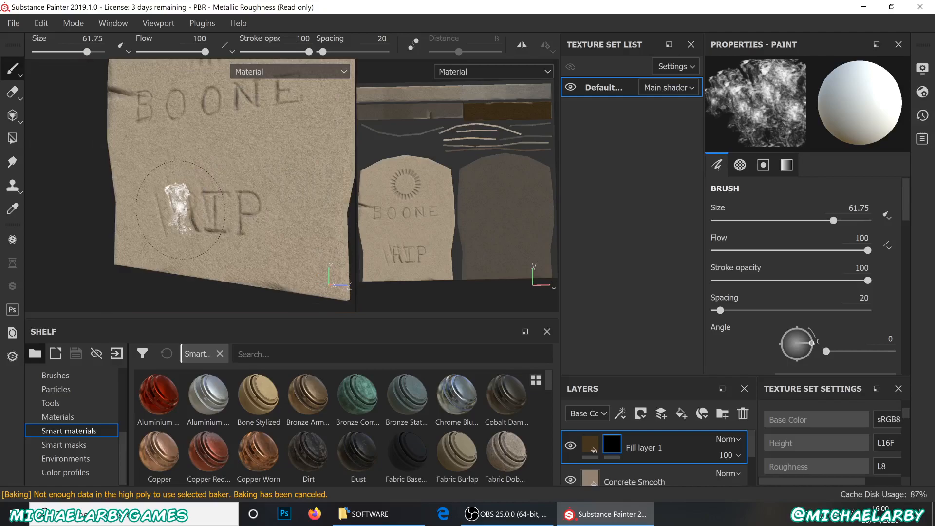
{"action": "mouse_move", "coordinate": [122, 261]}
{"action": "left_mouse_down"}
{"action": "mouse_move", "coordinate": [168, 256]}
{"action": "mouse_move", "coordinate": [132, 261]}
{"action": "left_mouse_up"}
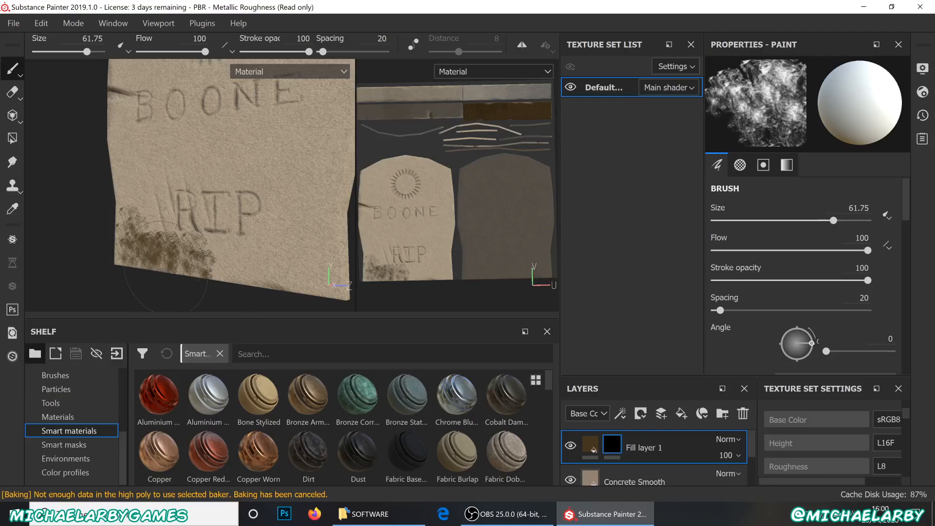
{"action": "left_click", "coordinate": [188, 280]}
{"action": "left_click_drag", "start_coordinate": [215, 278], "coordinate": [188, 273]}
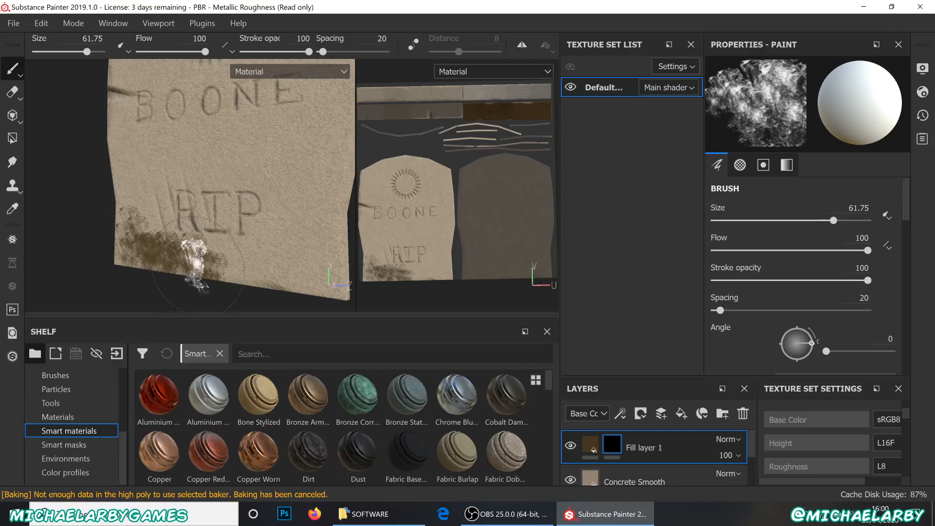
Set the brush's angle jitter to 163 and fill the rest of the front face's bottom edge with dirt
{"action": "scroll", "coordinate": [843, 269], "scroll_direction": "down", "scroll_amount": 3}
{"action": "scroll", "coordinate": [824, 255], "scroll_direction": "up", "scroll_amount": 1}
{"action": "scroll", "coordinate": [780, 266], "scroll_direction": "down", "scroll_amount": 1}
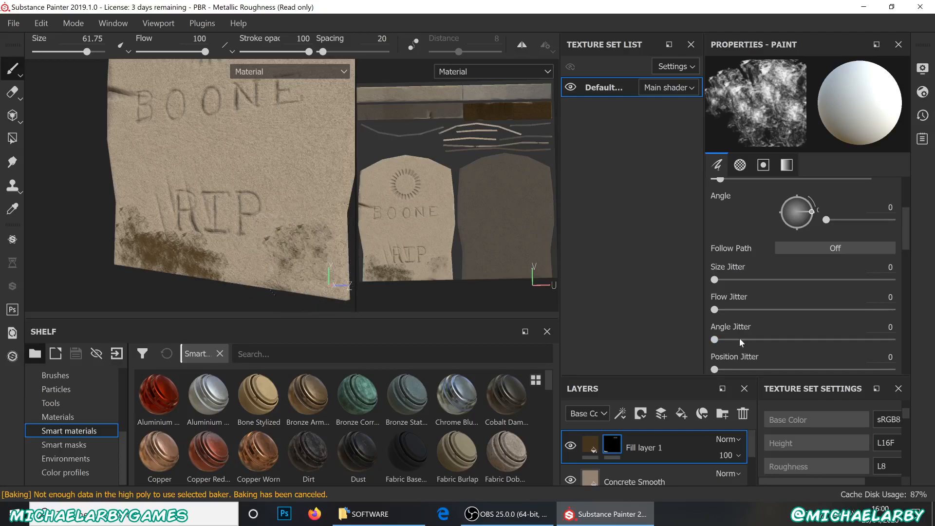
{"action": "left_click_drag", "start_coordinate": [717, 338], "coordinate": [876, 339]}
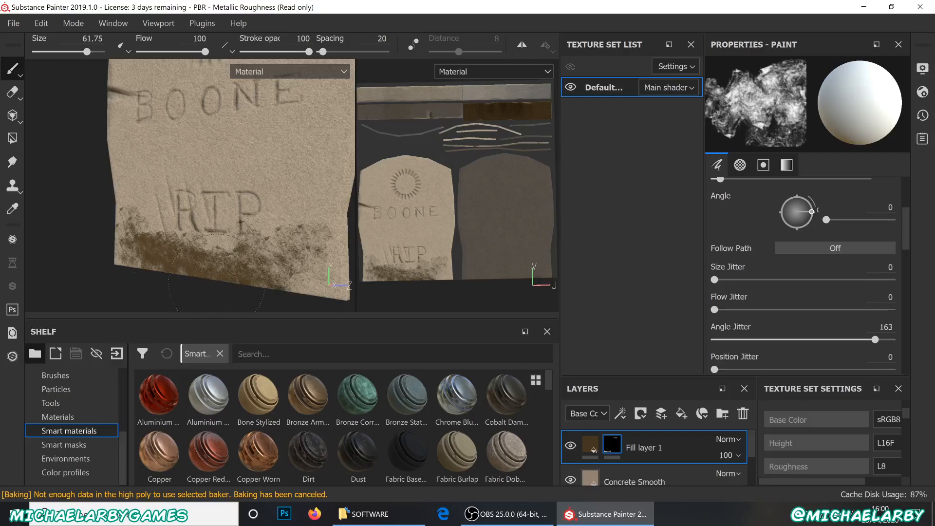
{"action": "left_click_drag", "start_coordinate": [291, 290], "coordinate": [333, 285]}
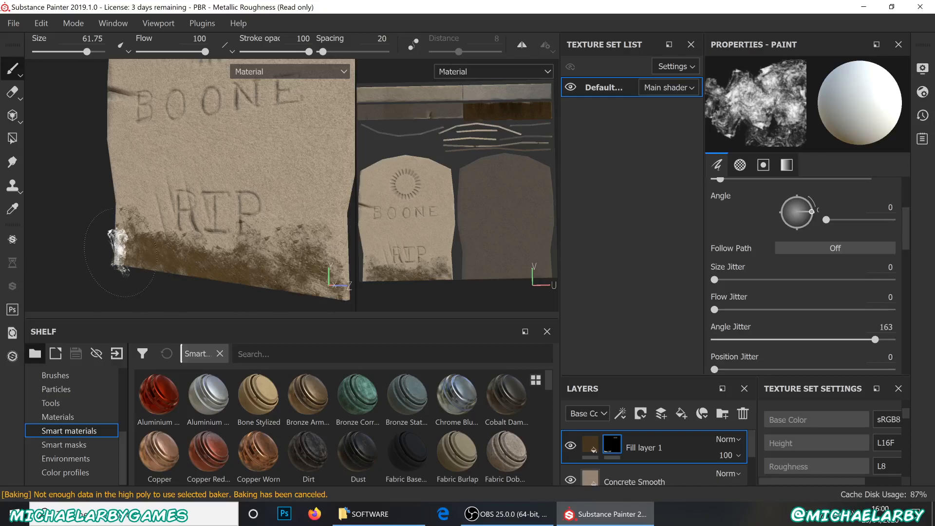
Carry the dirt around the corner onto the base of the headstone's adjoining side
{"action": "scroll", "coordinate": [163, 192], "scroll_direction": "down", "scroll_amount": 2}
{"action": "scroll", "coordinate": [212, 253], "scroll_direction": "up", "scroll_amount": 5}
{"action": "mouse_move", "coordinate": [198, 229]}
{"action": "left_mouse_down", "text": "alt"}
{"action": "mouse_move", "coordinate": [194, 215]}
{"action": "mouse_move", "coordinate": [188, 220]}
{"action": "mouse_move", "coordinate": [251, 213]}
{"action": "mouse_move", "coordinate": [224, 234]}
{"action": "mouse_move", "coordinate": [198, 207]}
{"action": "left_mouse_up", "text": "alt"}
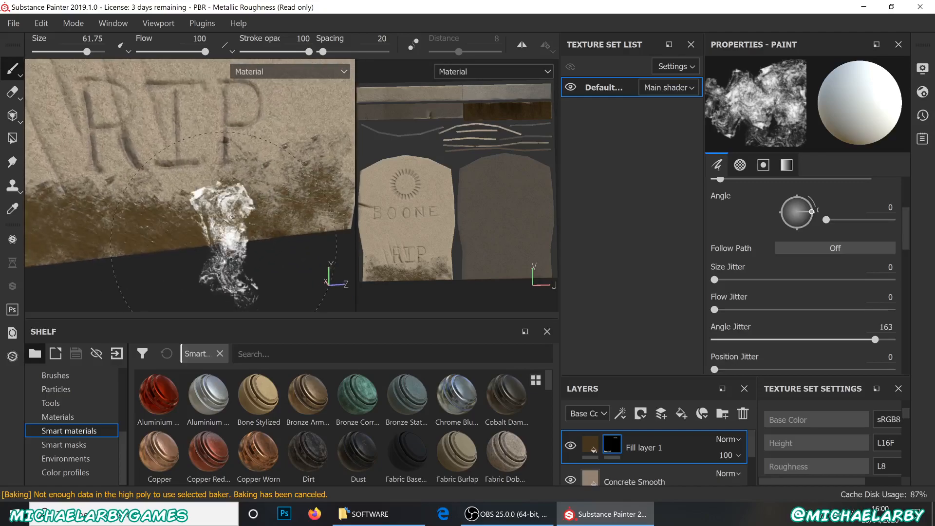
{"action": "scroll", "coordinate": [266, 212], "scroll_direction": "down", "scroll_amount": 1}
{"action": "left_click_drag", "start_coordinate": [265, 213], "coordinate": [21, 198], "text": "alt"}
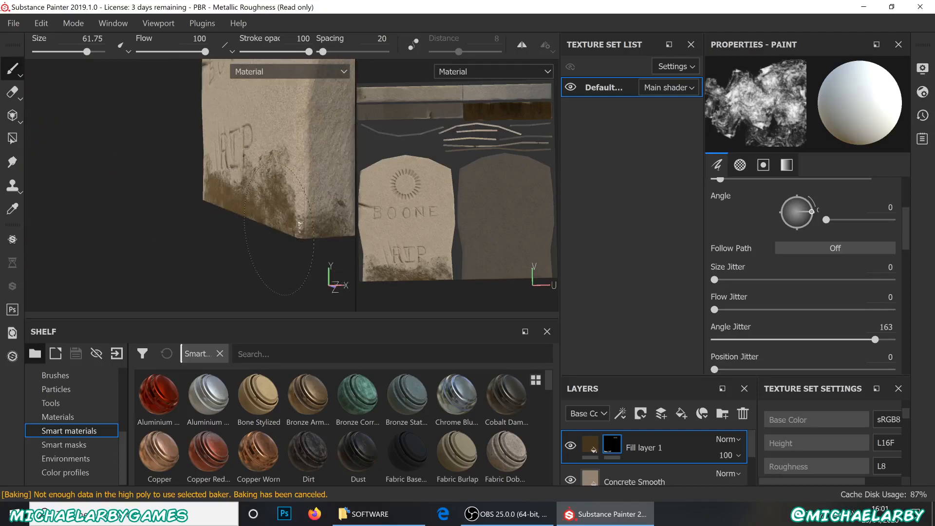
{"action": "mouse_move", "coordinate": [224, 236]}
{"action": "left_mouse_down", "text": "alt"}
{"action": "mouse_move", "coordinate": [122, 226]}
{"action": "mouse_move", "coordinate": [308, 220]}
{"action": "left_mouse_up", "text": "alt"}
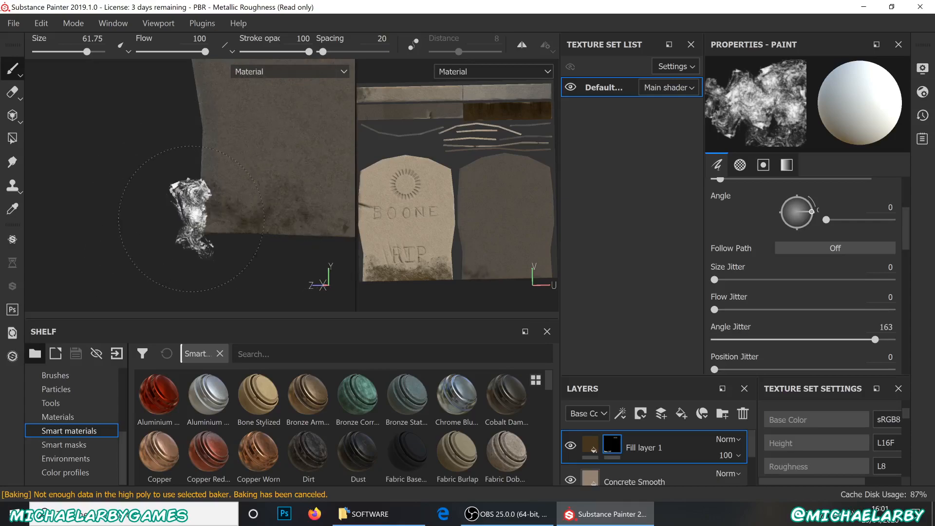
Rotate the lighting onto the headstone's back and paint dirt along the bottom of the back and the remaining side
{"action": "middle_click_drag", "start_coordinate": [209, 183], "coordinate": [165, 200]}
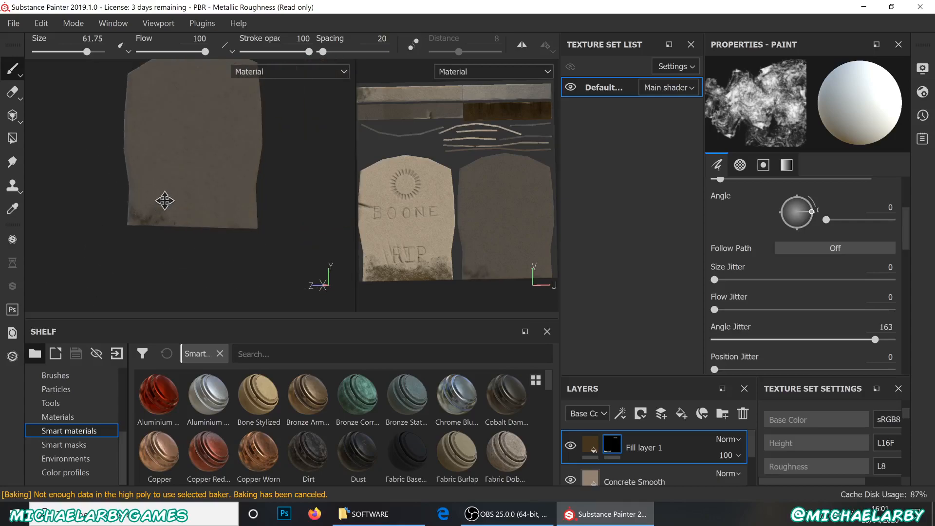
{"action": "scroll", "coordinate": [167, 198], "scroll_direction": "up", "scroll_amount": 2}
{"action": "mouse_move", "coordinate": [325, 219]}
{"action": "right_mouse_down", "text": "shift"}
{"action": "mouse_move", "coordinate": [234, 220]}
{"action": "mouse_move", "coordinate": [273, 222]}
{"action": "mouse_move", "coordinate": [253, 226]}
{"action": "right_mouse_up", "text": "shift"}
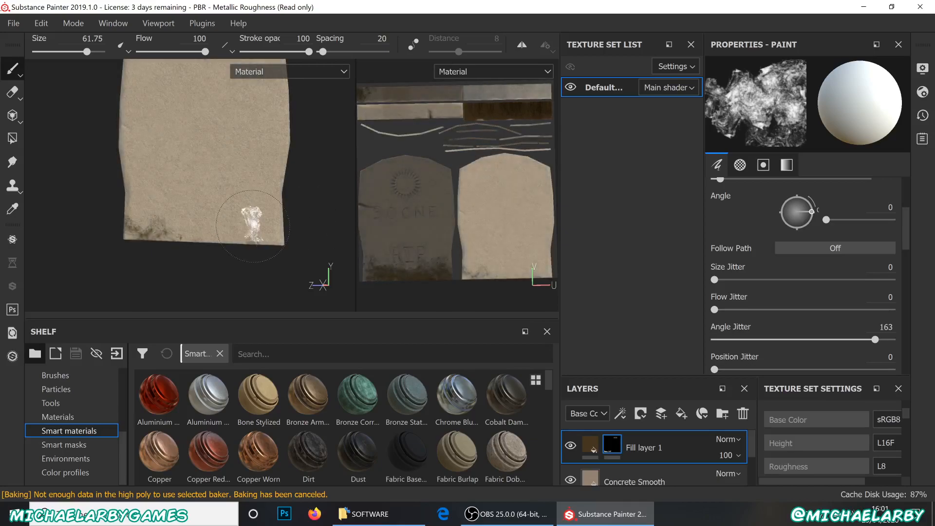
{"action": "mouse_move", "coordinate": [252, 234]}
{"action": "left_mouse_down"}
{"action": "mouse_move", "coordinate": [70, 240]}
{"action": "mouse_move", "coordinate": [276, 281]}
{"action": "mouse_move", "coordinate": [214, 268]}
{"action": "mouse_move", "coordinate": [139, 271]}
{"action": "left_mouse_up"}
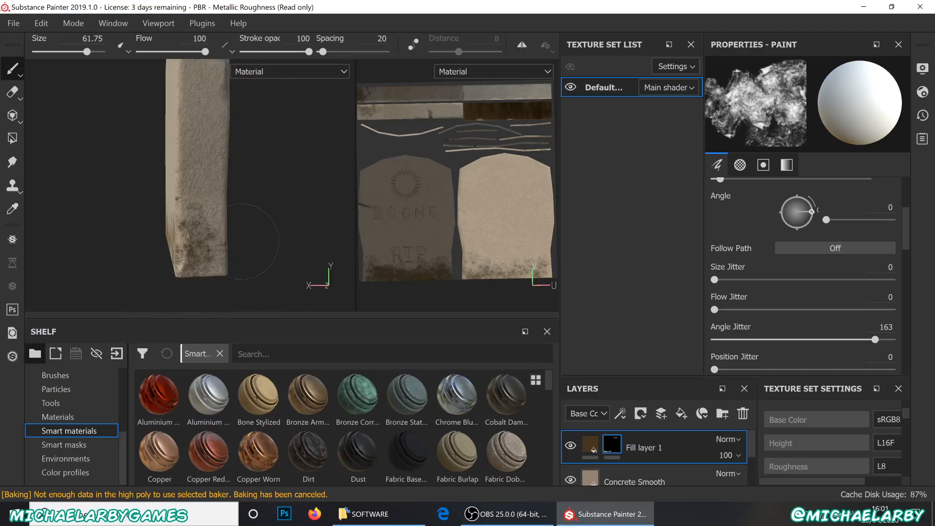
{"action": "left_click_drag", "start_coordinate": [224, 244], "coordinate": [86, 234], "text": "alt"}
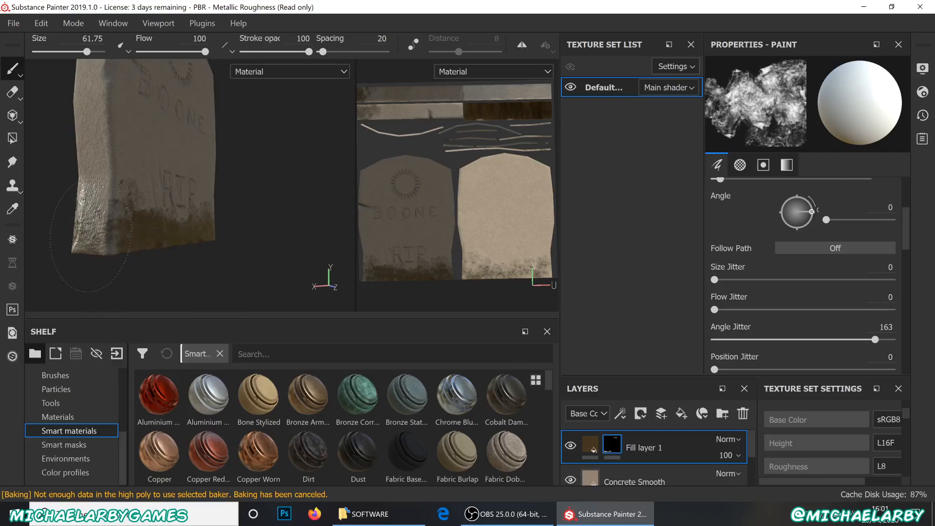
{"action": "left_click_drag", "start_coordinate": [108, 250], "coordinate": [248, 240], "text": "alt"}
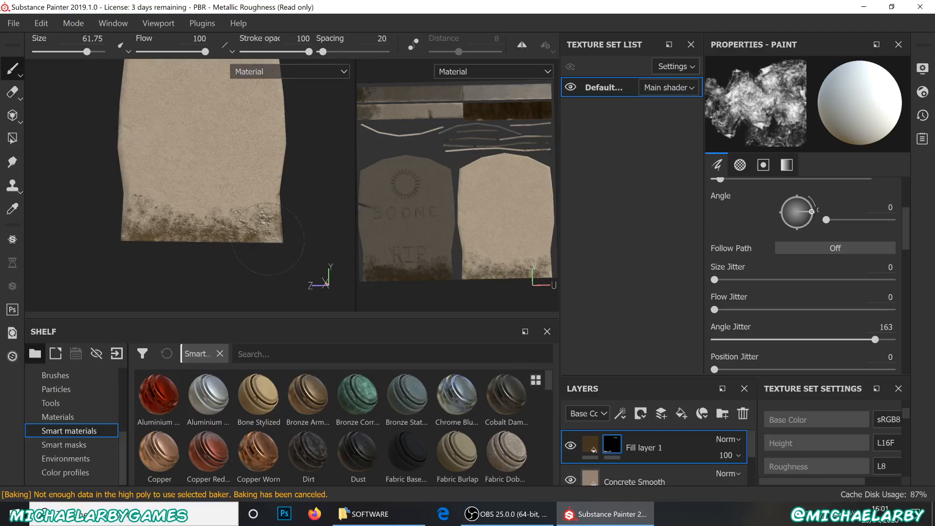
Stamp scattered dirt patches across the middle and lower part of the headstone's back face
{"action": "left_click", "coordinate": [146, 236]}
{"action": "left_click", "coordinate": [190, 157]}
{"action": "left_click", "coordinate": [219, 196]}
{"action": "left_click", "coordinate": [258, 187]}
{"action": "left_click", "coordinate": [191, 196]}
{"action": "left_click", "coordinate": [149, 140]}
{"action": "left_click_drag", "start_coordinate": [81, 221], "coordinate": [308, 215], "text": "alt"}
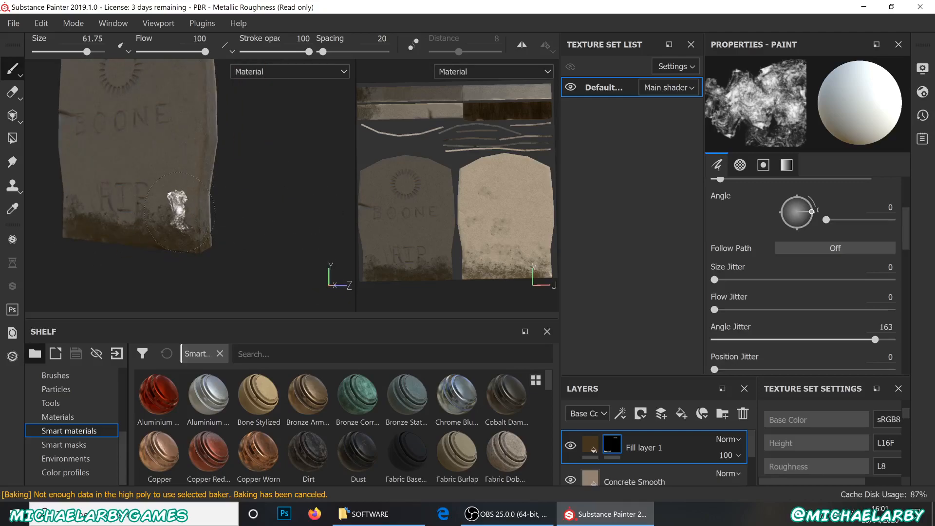
Set the mask brush's alpha to Dirt Stain large
{"action": "scroll", "coordinate": [815, 268], "scroll_direction": "down", "scroll_amount": 6}
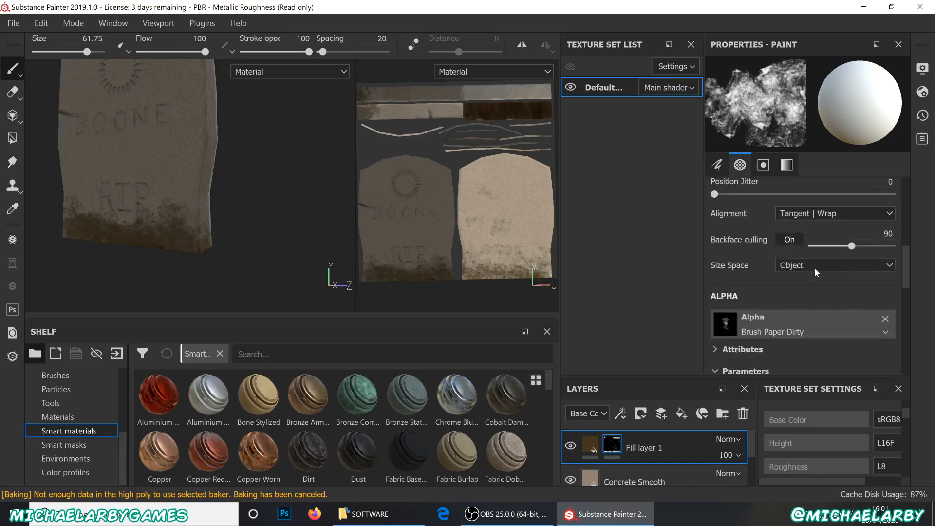
{"action": "scroll", "coordinate": [815, 268], "scroll_direction": "up", "scroll_amount": 2}
{"action": "left_click", "coordinate": [813, 285]}
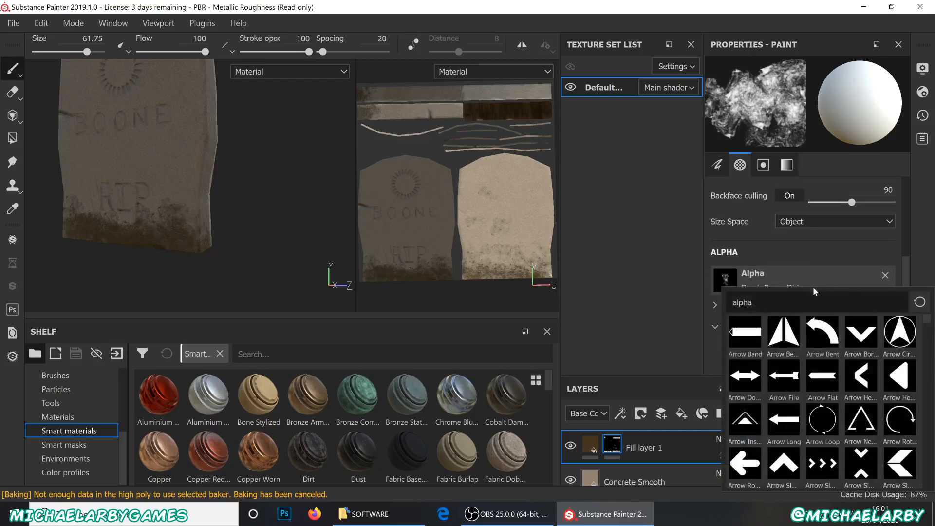
{"action": "scroll", "coordinate": [830, 366], "scroll_direction": "down", "scroll_amount": 5}
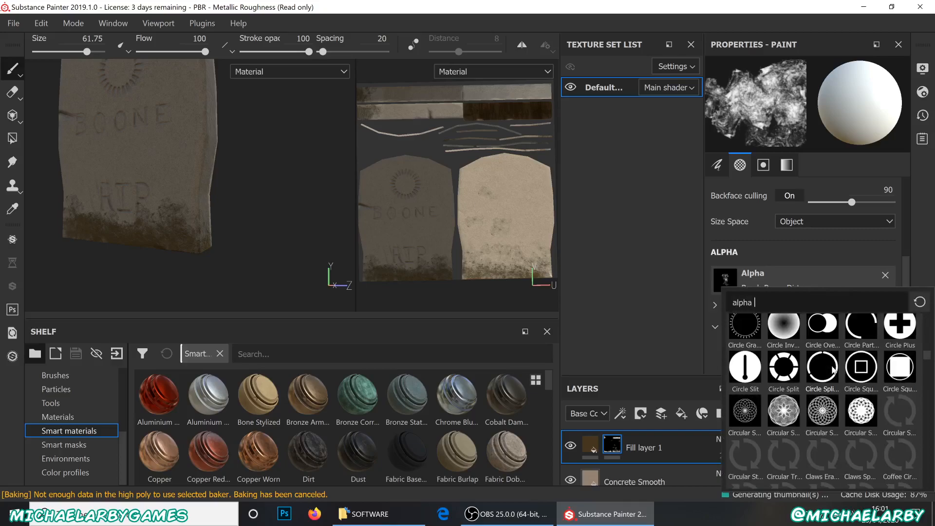
{"action": "scroll", "coordinate": [836, 380], "scroll_direction": "down", "scroll_amount": 3}
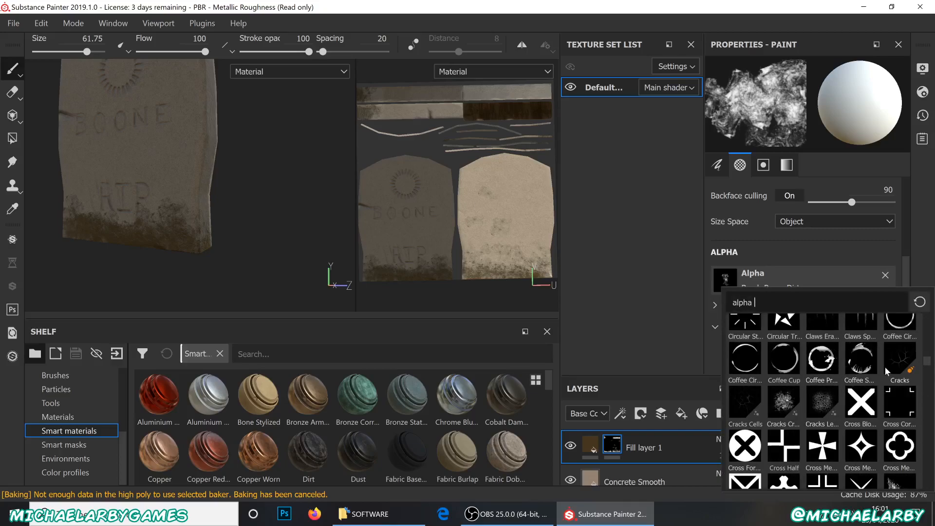
{"action": "scroll", "coordinate": [886, 371], "scroll_direction": "down", "scroll_amount": 3}
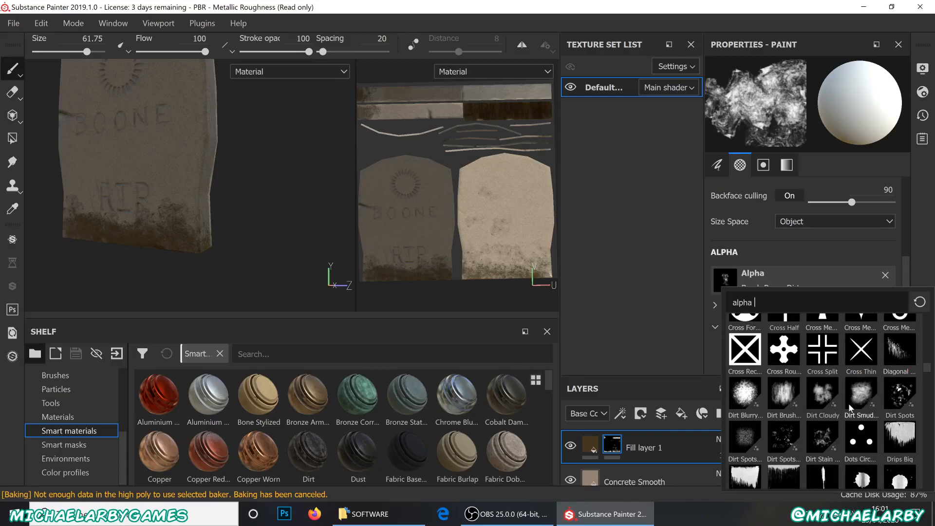
{"action": "left_click", "coordinate": [827, 444]}
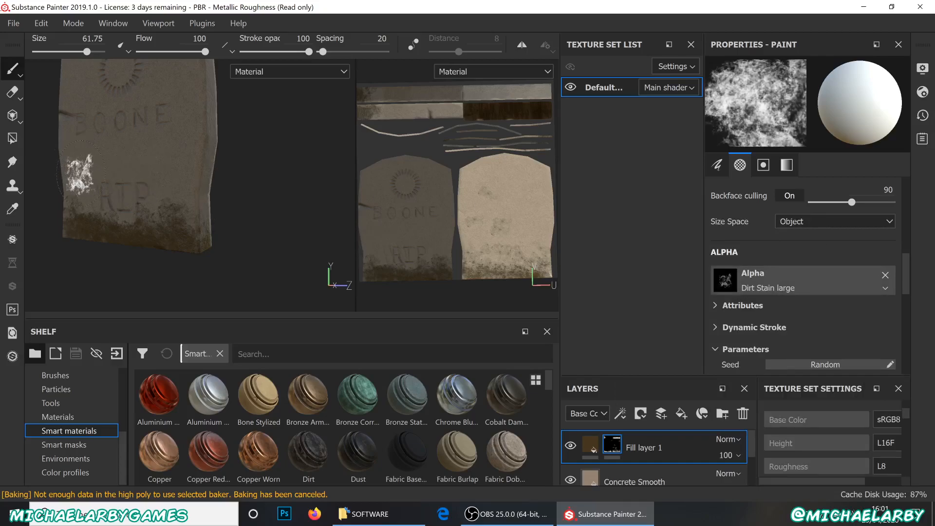
Set the brush size to 78.9 and paint larger dirt stains over the lower part of the headstone's front
{"action": "scroll", "coordinate": [782, 261], "scroll_direction": "up", "scroll_amount": 5}
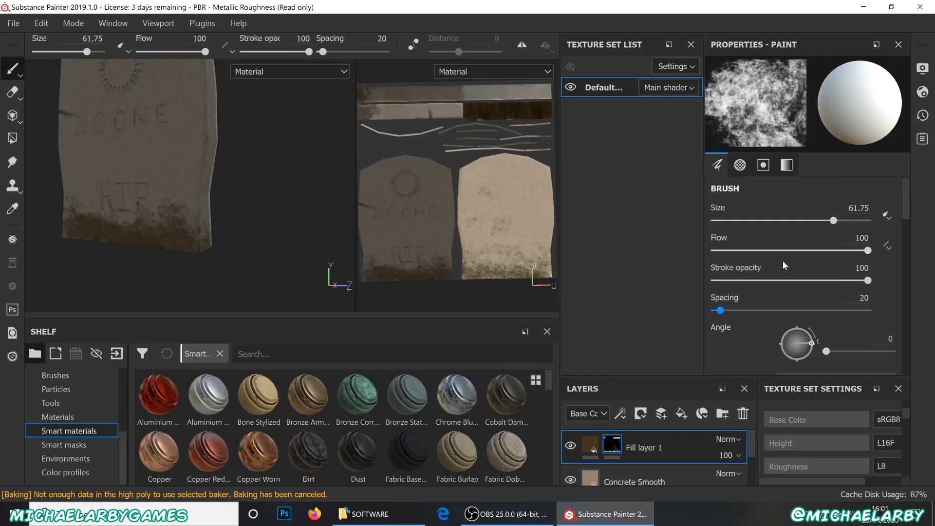
{"action": "left_click_drag", "start_coordinate": [834, 220], "coordinate": [850, 221]}
{"action": "mouse_move", "coordinate": [265, 193]}
{"action": "left_mouse_down", "text": "alt"}
{"action": "mouse_move", "coordinate": [269, 201]}
{"action": "mouse_move", "coordinate": [271, 157]}
{"action": "mouse_move", "coordinate": [257, 209]}
{"action": "mouse_move", "coordinate": [215, 209]}
{"action": "mouse_move", "coordinate": [260, 204]}
{"action": "left_mouse_up", "text": "alt"}
{"action": "mouse_move", "coordinate": [260, 204]}
{"action": "right_mouse_down", "text": "alt"}
{"action": "mouse_move", "coordinate": [174, 213]}
{"action": "mouse_move", "coordinate": [189, 215]}
{"action": "right_mouse_up", "text": "alt"}
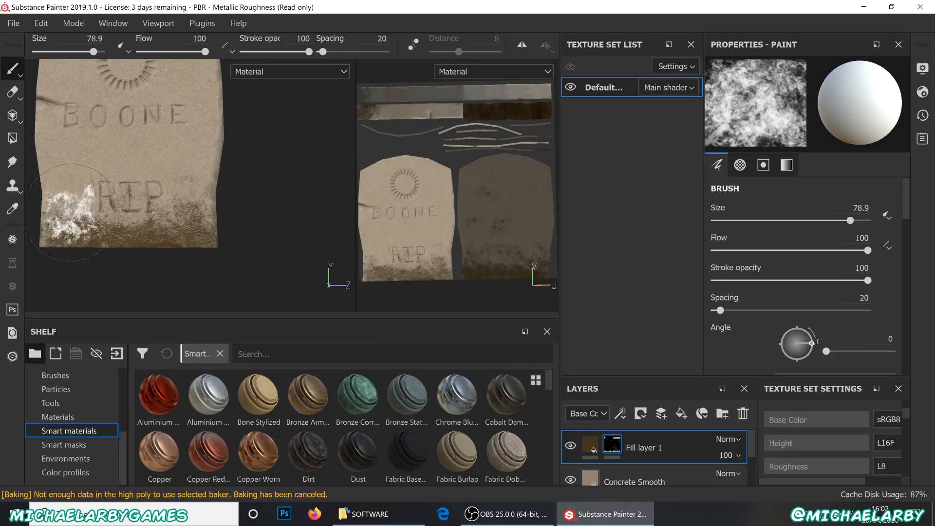
Paint Dirt Stain large marks over the base of the headstone's back and stamp fainter patches higher up
{"action": "mouse_move", "coordinate": [157, 271]}
{"action": "left_mouse_down", "text": "alt"}
{"action": "mouse_move", "coordinate": [230, 284]}
{"action": "mouse_move", "coordinate": [205, 281]}
{"action": "mouse_move", "coordinate": [267, 251]}
{"action": "mouse_move", "coordinate": [351, 253]}
{"action": "mouse_move", "coordinate": [282, 234]}
{"action": "left_mouse_up", "text": "alt"}
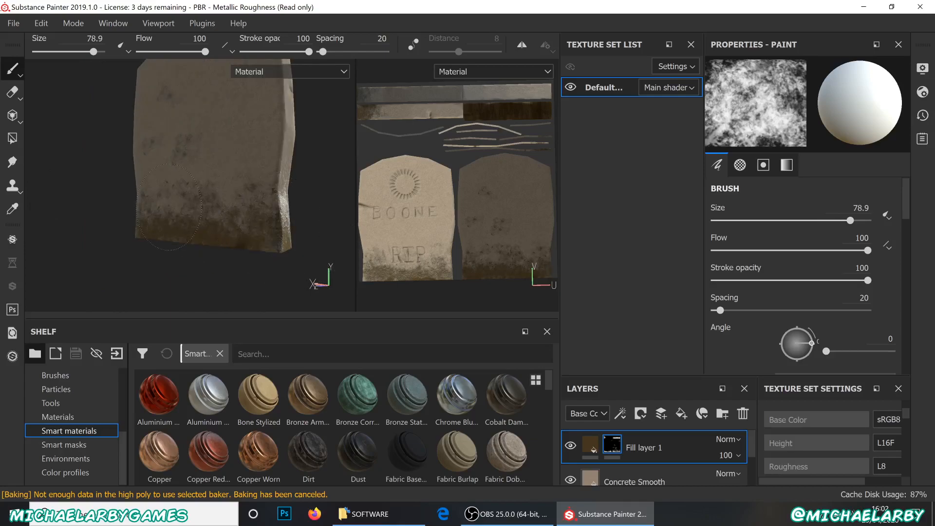
{"action": "mouse_move", "coordinate": [243, 210]}
{"action": "left_mouse_down", "text": "alt"}
{"action": "mouse_move", "coordinate": [242, 246]}
{"action": "mouse_move", "coordinate": [272, 242]}
{"action": "mouse_move", "coordinate": [263, 250]}
{"action": "mouse_move", "coordinate": [293, 206]}
{"action": "left_mouse_up", "text": "alt"}
{"action": "right_click_drag", "start_coordinate": [293, 205], "coordinate": [213, 211], "text": "shift"}
{"action": "left_click", "coordinate": [160, 117]}
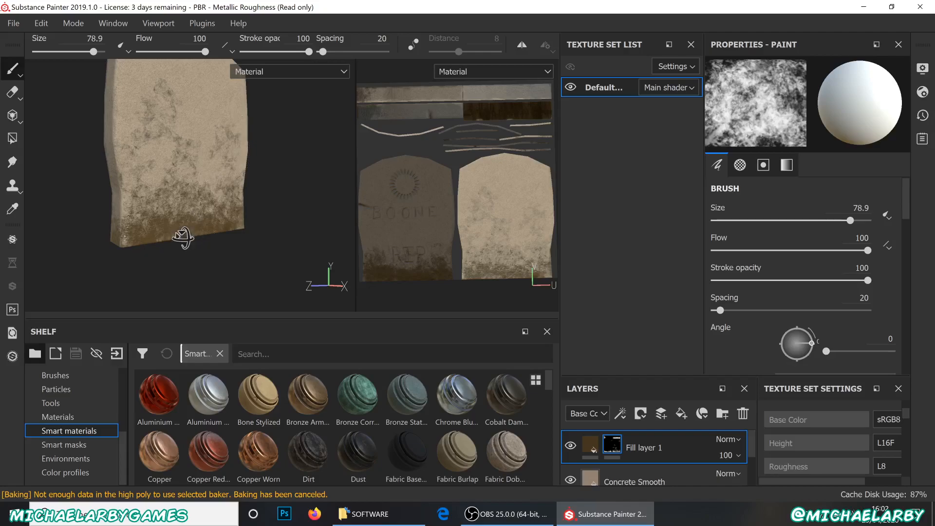
Paint dirt stains up the headstone's side and over the front face around RIP
{"action": "left_click_drag", "start_coordinate": [183, 239], "coordinate": [146, 142], "text": "alt"}
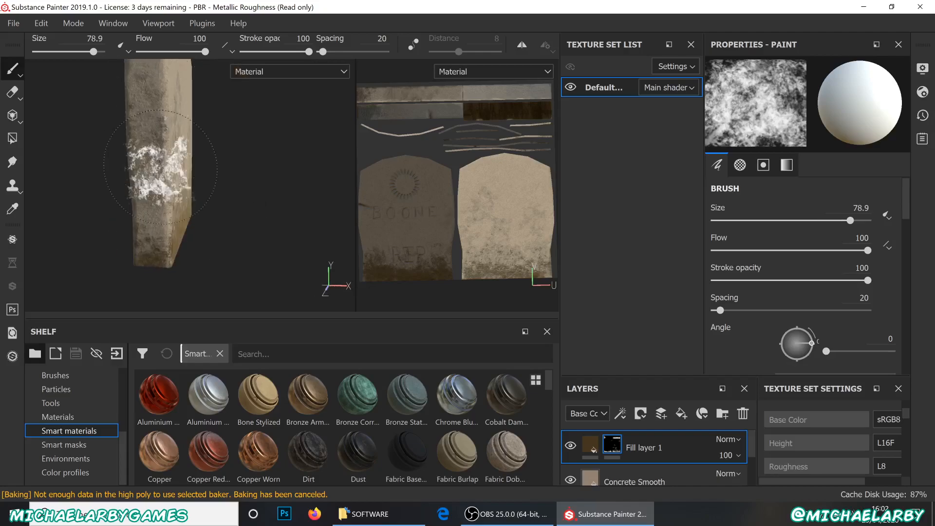
{"action": "left_click_drag", "start_coordinate": [120, 257], "coordinate": [238, 240], "text": "alt"}
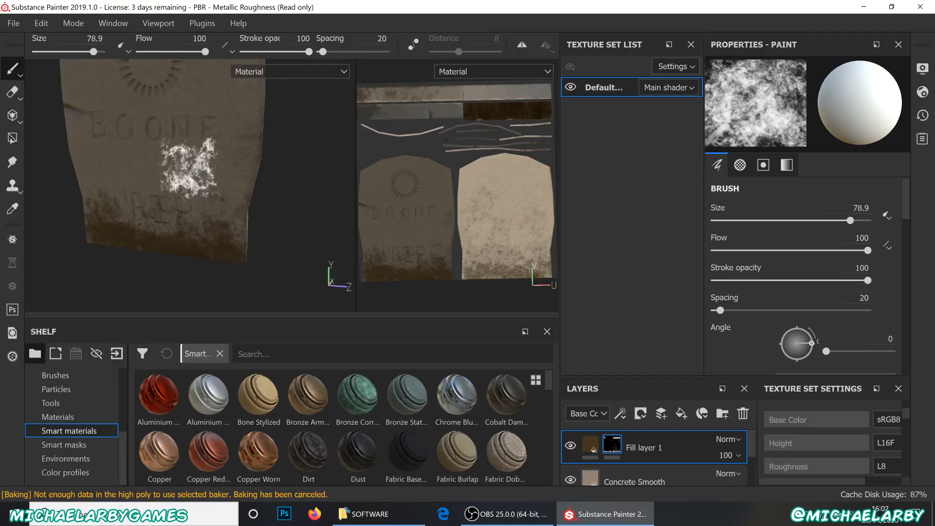
{"action": "left_click_drag", "start_coordinate": [100, 281], "coordinate": [115, 265], "text": "alt"}
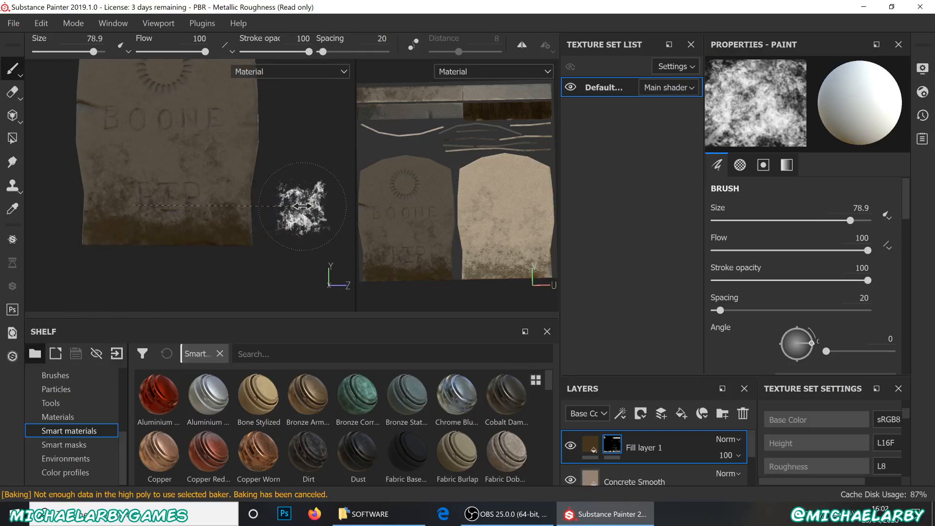
{"action": "right_click_drag", "start_coordinate": [245, 198], "coordinate": [256, 205], "text": "shift"}
{"action": "mouse_move", "coordinate": [218, 239]}
{"action": "left_mouse_down", "text": "alt"}
{"action": "mouse_move", "coordinate": [261, 238]}
{"action": "mouse_move", "coordinate": [278, 258]}
{"action": "mouse_move", "coordinate": [246, 255]}
{"action": "mouse_move", "coordinate": [281, 248]}
{"action": "mouse_move", "coordinate": [309, 261]}
{"action": "mouse_move", "coordinate": [281, 263]}
{"action": "mouse_move", "coordinate": [272, 131]}
{"action": "left_mouse_up", "text": "alt"}
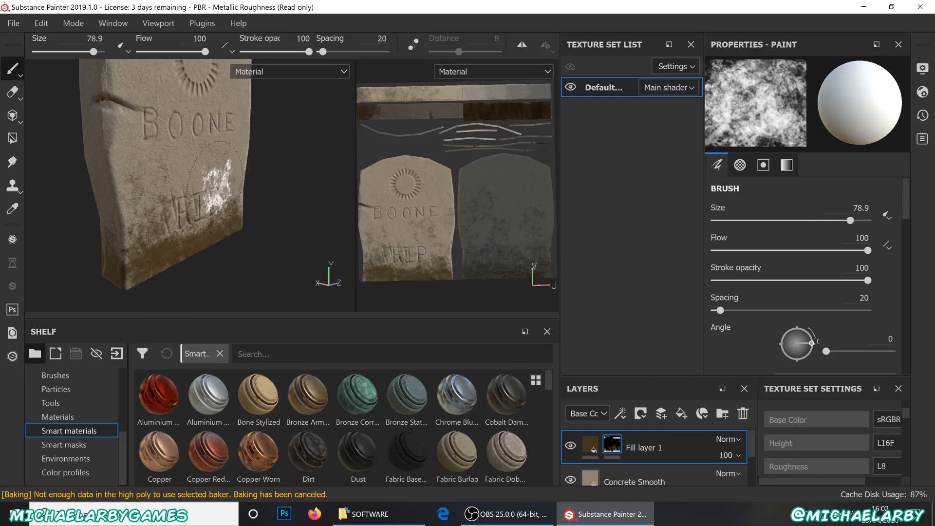
Touch up the dirt stains near the edge between the headstone's front and side and check the coverage up close
{"action": "scroll", "coordinate": [218, 204], "scroll_direction": "up", "scroll_amount": 5}
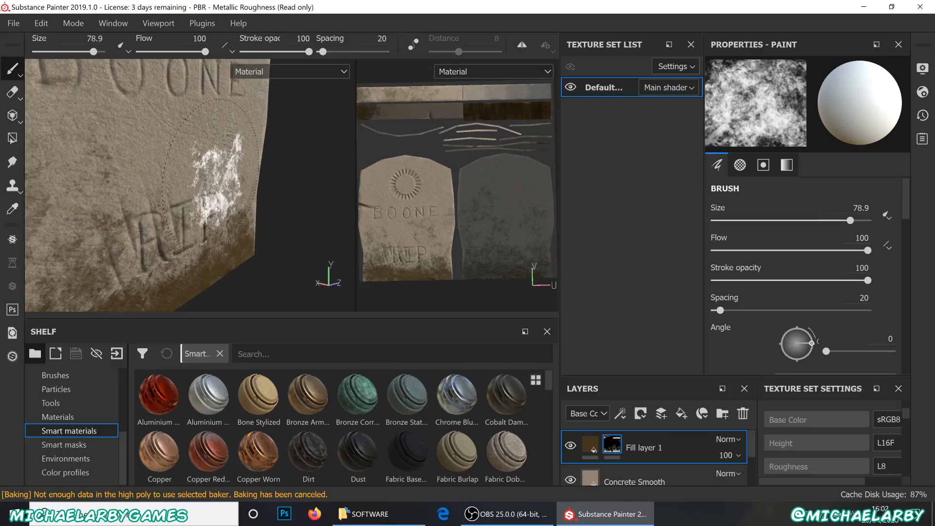
{"action": "mouse_move", "coordinate": [210, 178]}
{"action": "left_mouse_down", "text": "alt"}
{"action": "mouse_move", "coordinate": [244, 184]}
{"action": "mouse_move", "coordinate": [235, 167]}
{"action": "mouse_move", "coordinate": [221, 172]}
{"action": "left_mouse_up", "text": "alt"}
{"action": "left_click", "coordinate": [193, 137]}
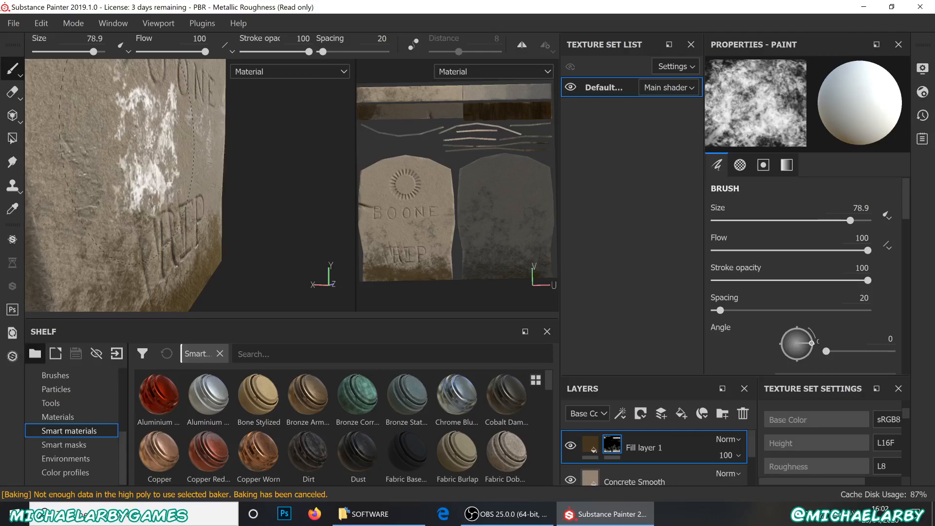
{"action": "mouse_move", "coordinate": [270, 191]}
{"action": "left_mouse_down", "text": "alt"}
{"action": "mouse_move", "coordinate": [248, 188]}
{"action": "mouse_move", "coordinate": [297, 183]}
{"action": "mouse_move", "coordinate": [198, 188]}
{"action": "left_mouse_up", "text": "alt"}
{"action": "scroll", "coordinate": [188, 207], "scroll_direction": "up", "scroll_amount": 3}
{"action": "scroll", "coordinate": [187, 195], "scroll_direction": "down", "scroll_amount": 5}
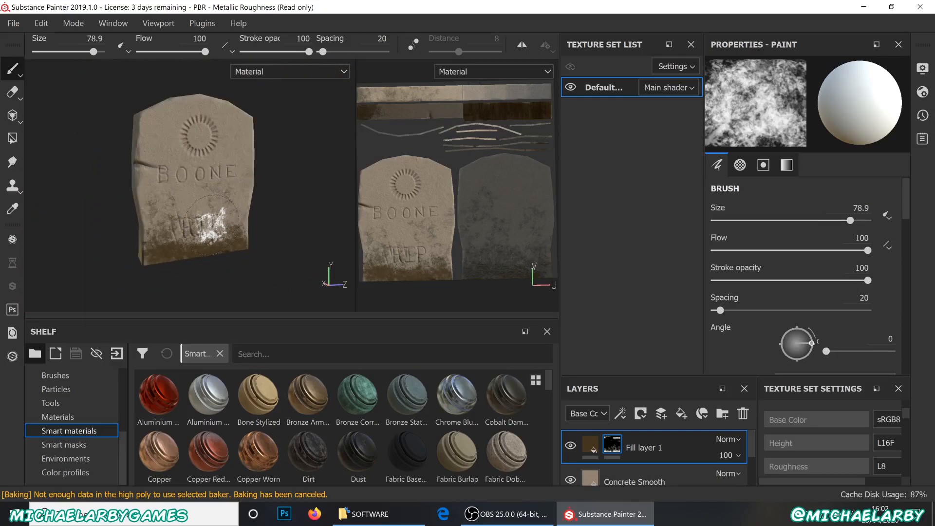
Set the alpha of the mask brush on Fill layer 1 to Drop Spread Small
{"action": "scroll", "coordinate": [794, 273], "scroll_direction": "down", "scroll_amount": 3}
{"action": "scroll", "coordinate": [794, 273], "scroll_direction": "up", "scroll_amount": 5}
{"action": "left_click", "coordinate": [821, 202]}
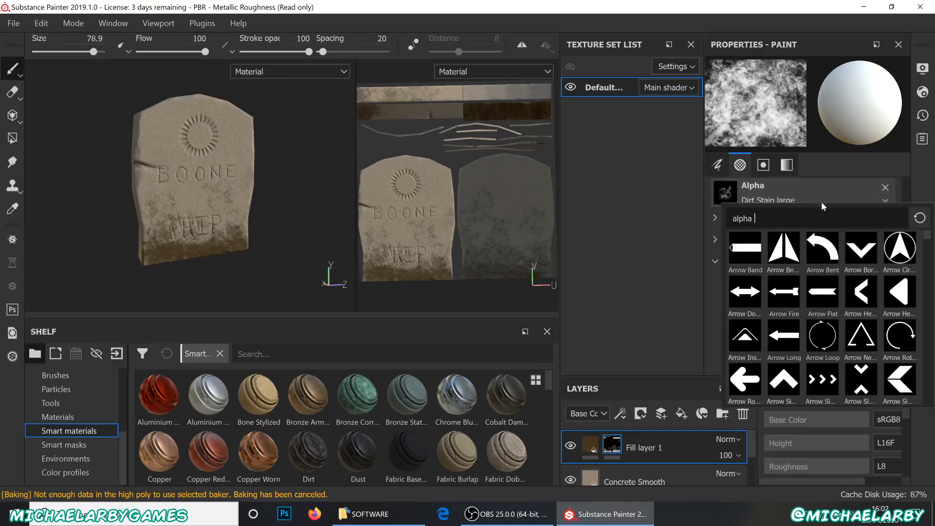
{"action": "scroll", "coordinate": [836, 320], "scroll_direction": "down", "scroll_amount": 10}
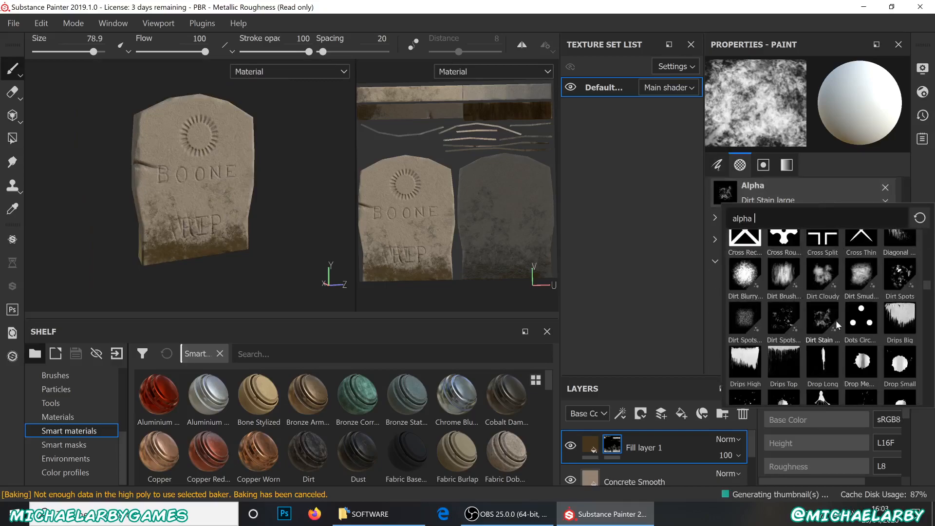
{"action": "mouse_move", "coordinate": [843, 313]}
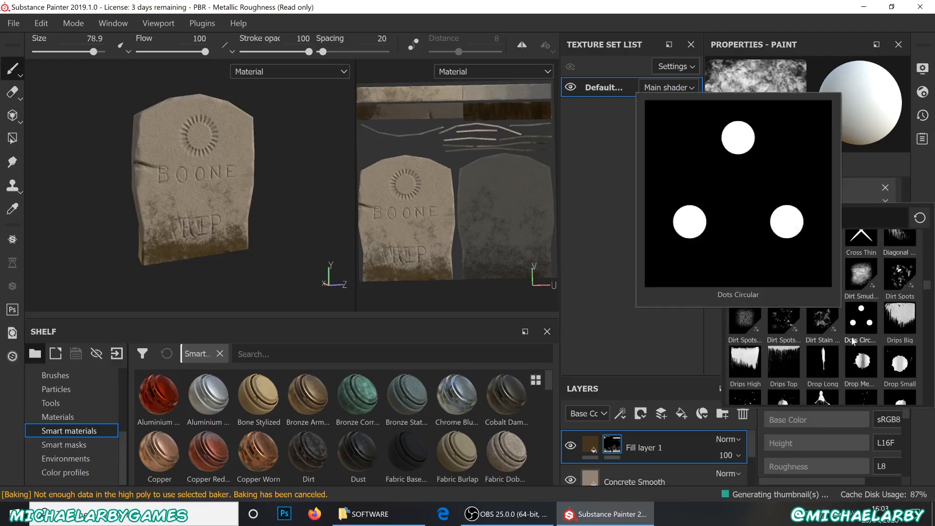
{"action": "scroll", "coordinate": [846, 339], "scroll_direction": "down", "scroll_amount": 3}
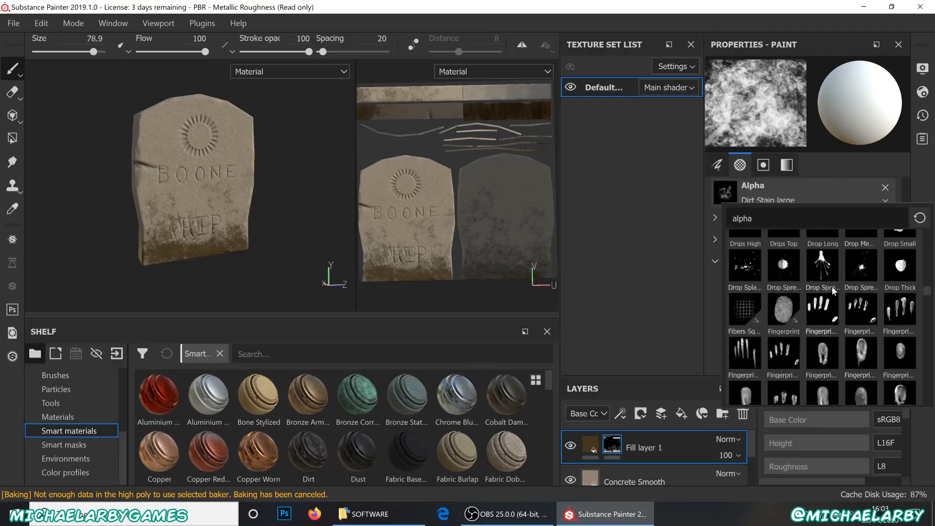
{"action": "left_click", "coordinate": [823, 267]}
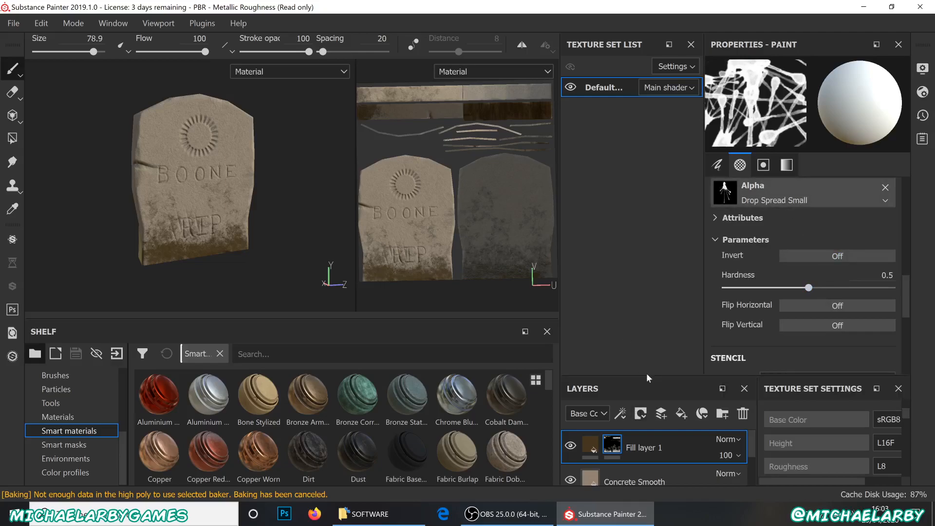
Add a new paint layer above Fill layer 1 and set its brush alpha to Drop Spread Small
{"action": "left_click_drag", "start_coordinate": [646, 377], "coordinate": [655, 251]}
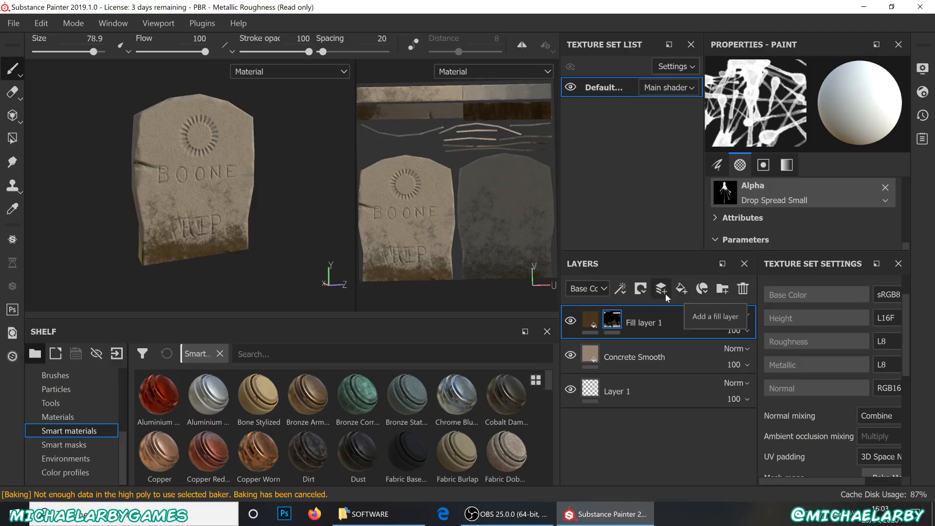
{"action": "left_click", "coordinate": [662, 289]}
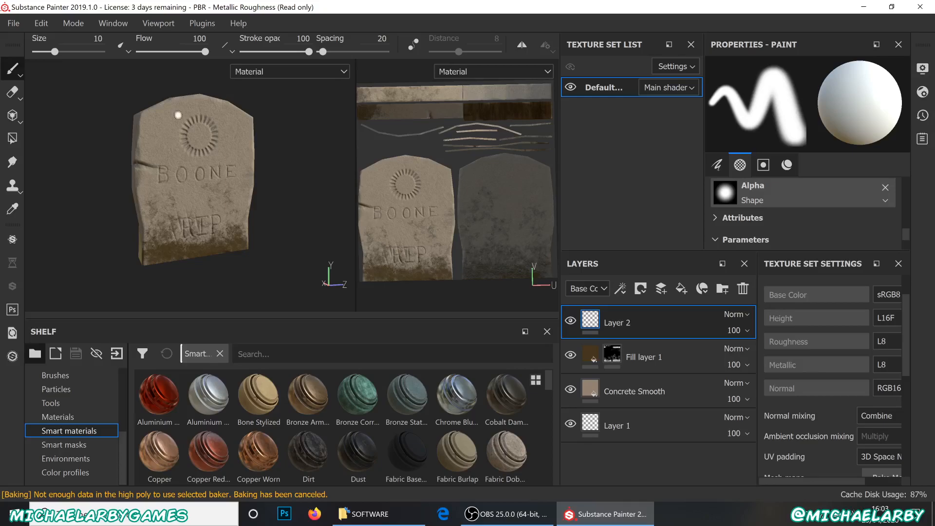
{"action": "scroll", "coordinate": [812, 209], "scroll_direction": "up", "scroll_amount": 2}
{"action": "scroll", "coordinate": [812, 209], "scroll_direction": "down", "scroll_amount": 2}
{"action": "left_click", "coordinate": [811, 199]}
{"action": "scroll", "coordinate": [863, 293], "scroll_direction": "down", "scroll_amount": 5}
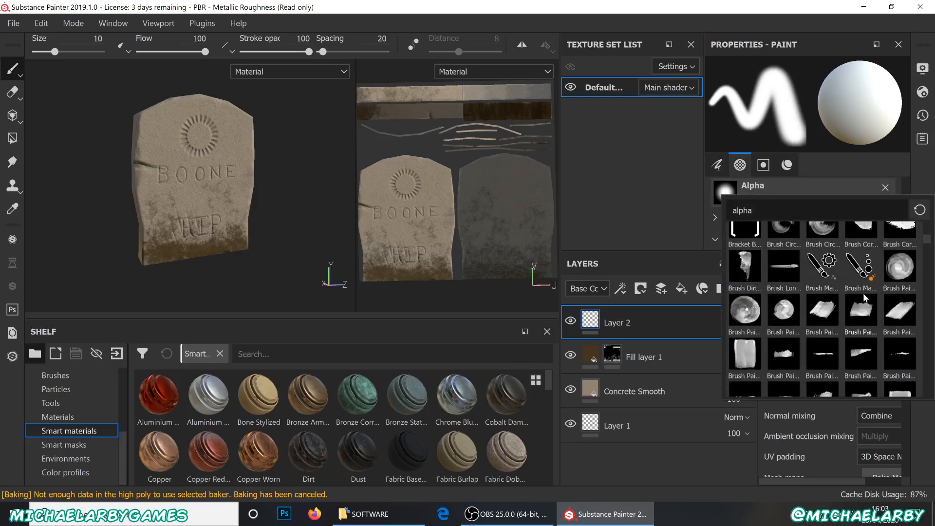
{"action": "scroll", "coordinate": [856, 296], "scroll_direction": "down", "scroll_amount": 5}
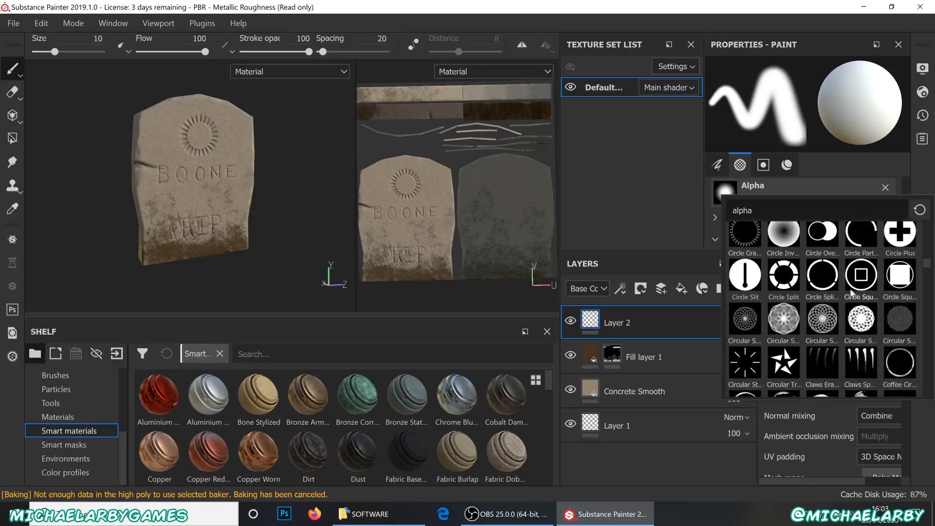
{"action": "scroll", "coordinate": [850, 290], "scroll_direction": "down", "scroll_amount": 3}
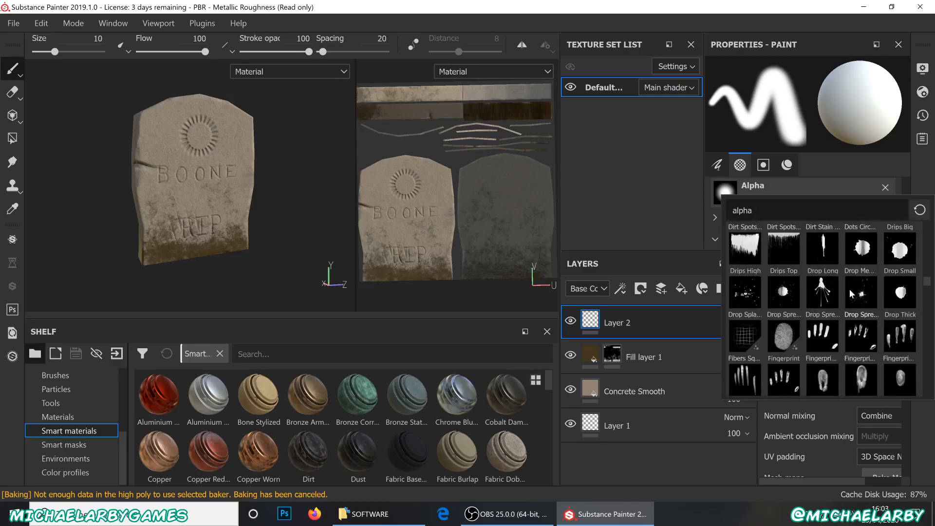
{"action": "left_click", "coordinate": [822, 291]}
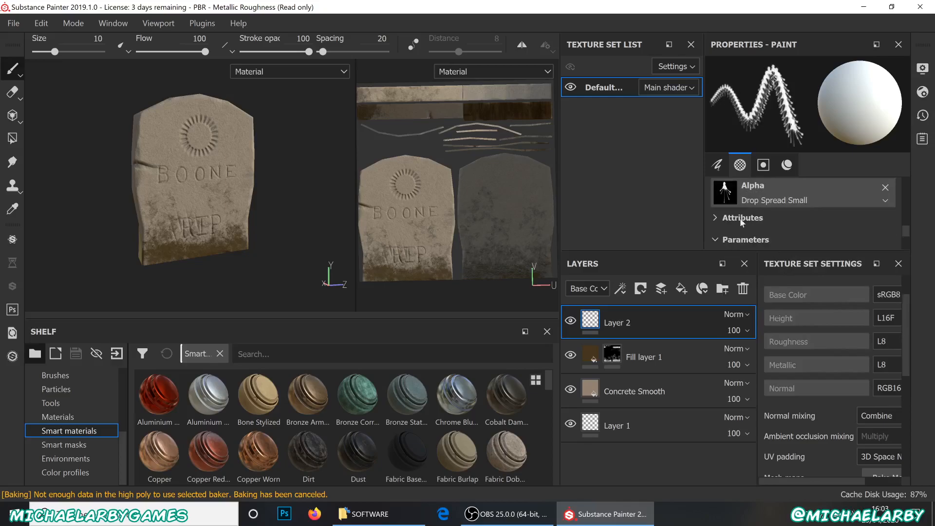
Set the brush material to a dark red base color with height 0.0776 and roughness 0.181
{"action": "scroll", "coordinate": [809, 229], "scroll_direction": "down", "scroll_amount": 5}
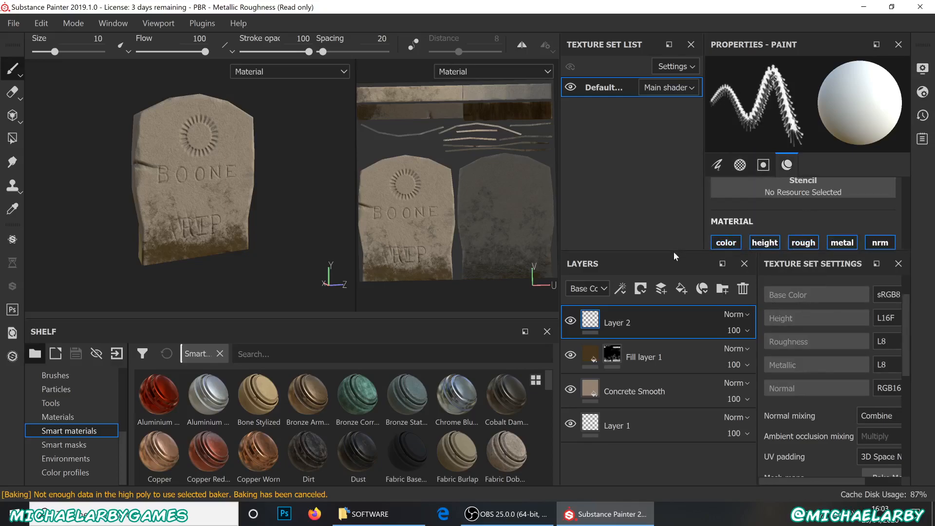
{"action": "left_click_drag", "start_coordinate": [674, 253], "coordinate": [672, 398]}
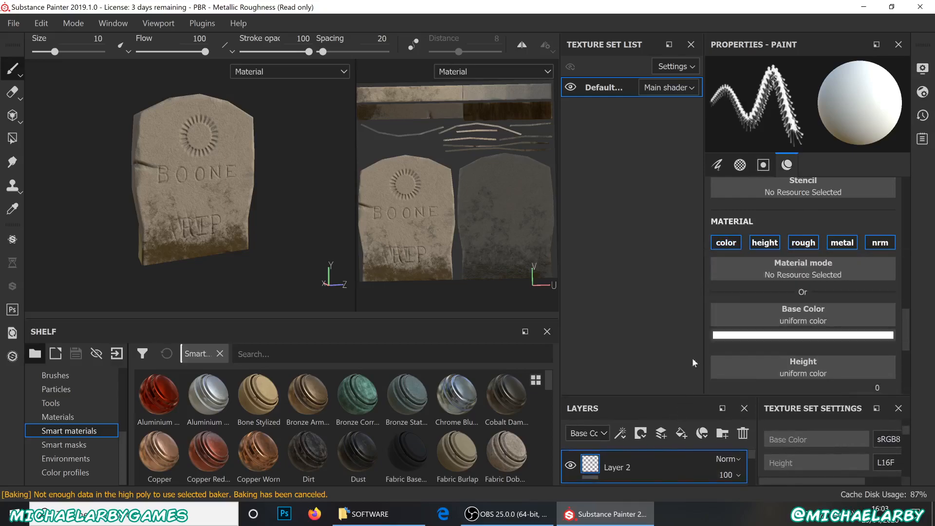
{"action": "scroll", "coordinate": [796, 229], "scroll_direction": "down", "scroll_amount": 1}
{"action": "left_click", "coordinate": [806, 290]}
{"action": "mouse_move", "coordinate": [795, 379]}
{"action": "left_mouse_down"}
{"action": "mouse_move", "coordinate": [809, 373]}
{"action": "mouse_move", "coordinate": [808, 382]}
{"action": "left_mouse_up"}
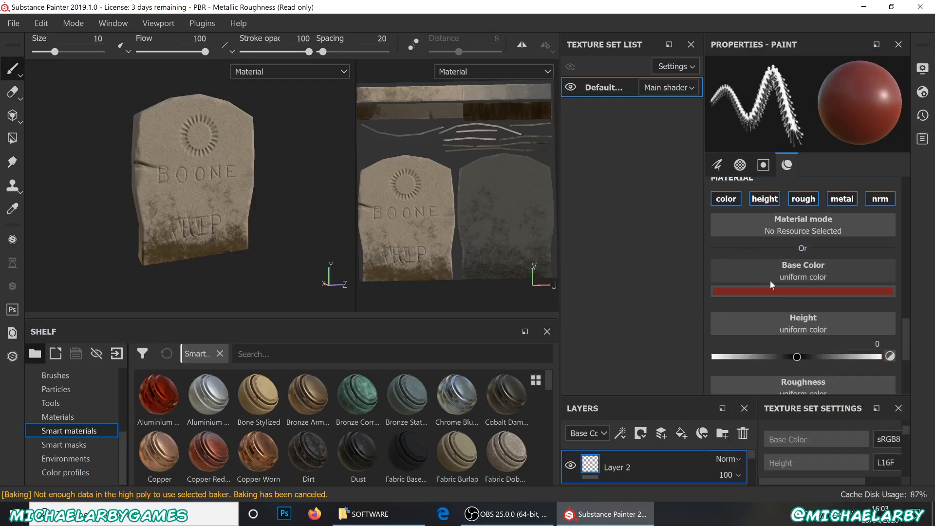
{"action": "scroll", "coordinate": [791, 310], "scroll_direction": "down", "scroll_amount": 1}
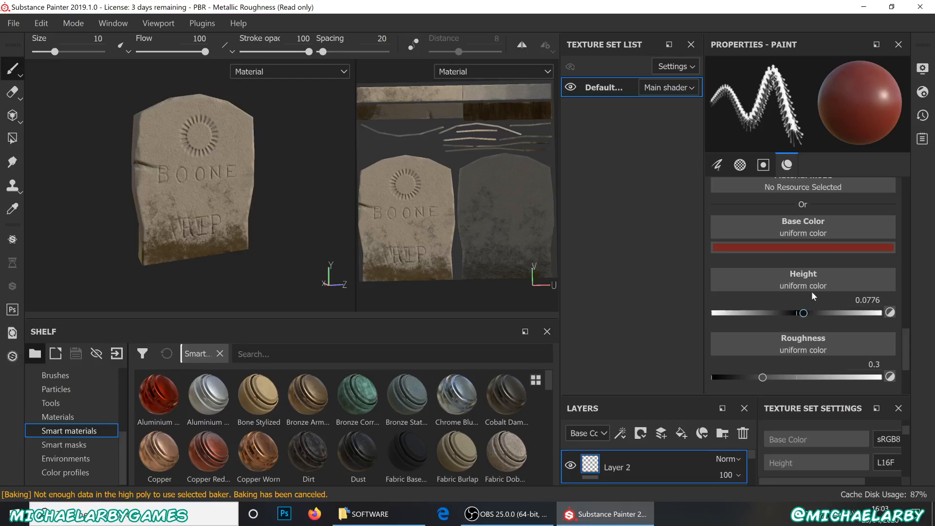
{"action": "scroll", "coordinate": [814, 296], "scroll_direction": "down", "scroll_amount": 1}
{"action": "left_click_drag", "start_coordinate": [748, 336], "coordinate": [742, 335]}
{"action": "scroll", "coordinate": [763, 292], "scroll_direction": "down", "scroll_amount": 2}
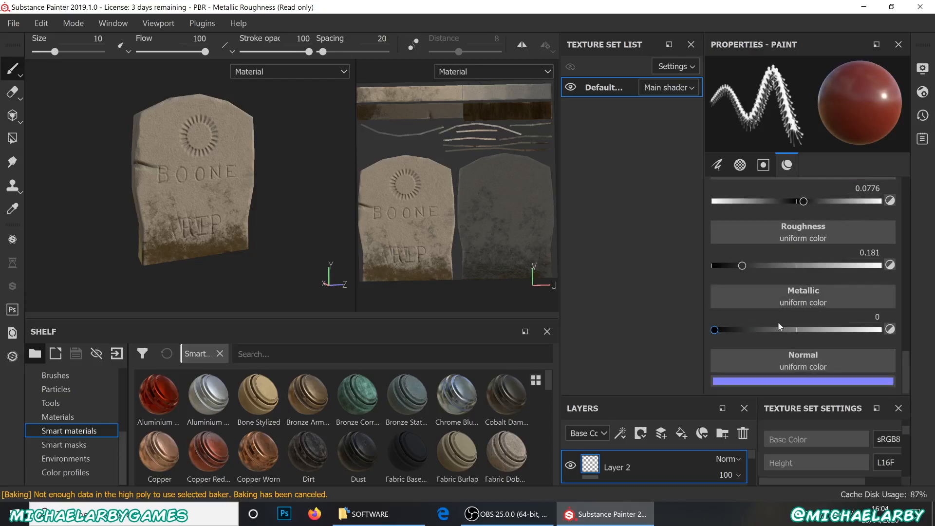
Set the brush size to 47.34 and stamp a red drop splatter on the upper left corner of the headstone's front
{"action": "scroll", "coordinate": [167, 130], "scroll_direction": "up", "scroll_amount": 5}
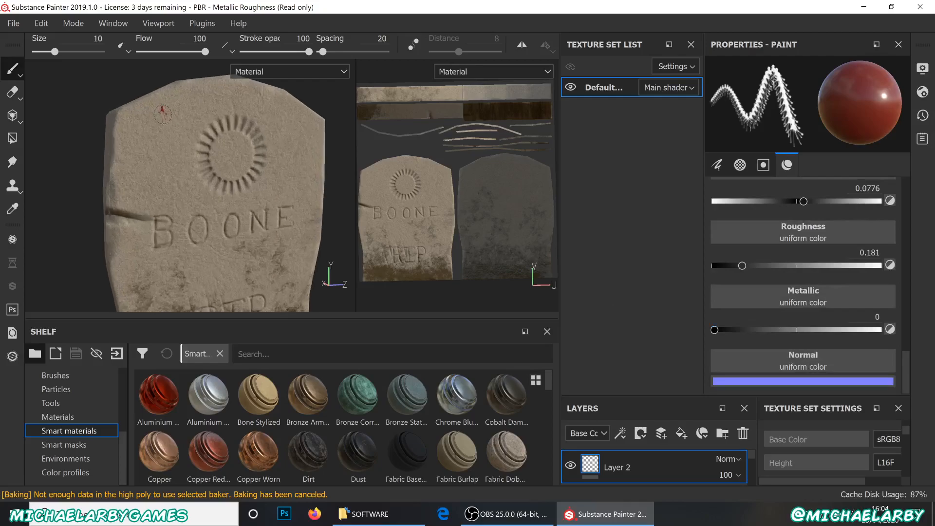
{"action": "scroll", "coordinate": [799, 333], "scroll_direction": "up", "scroll_amount": 3}
{"action": "scroll", "coordinate": [799, 333], "scroll_direction": "up", "scroll_amount": 6}
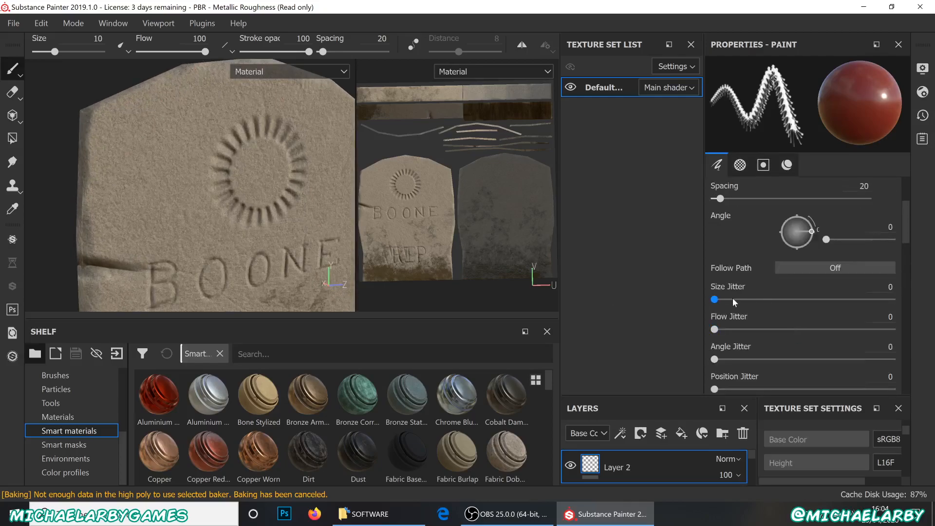
{"action": "scroll", "coordinate": [741, 286], "scroll_direction": "up", "scroll_amount": 2}
{"action": "left_click_drag", "start_coordinate": [760, 220], "coordinate": [818, 220]}
{"action": "left_click", "coordinate": [155, 165]}
{"action": "left_click", "coordinate": [123, 146]}
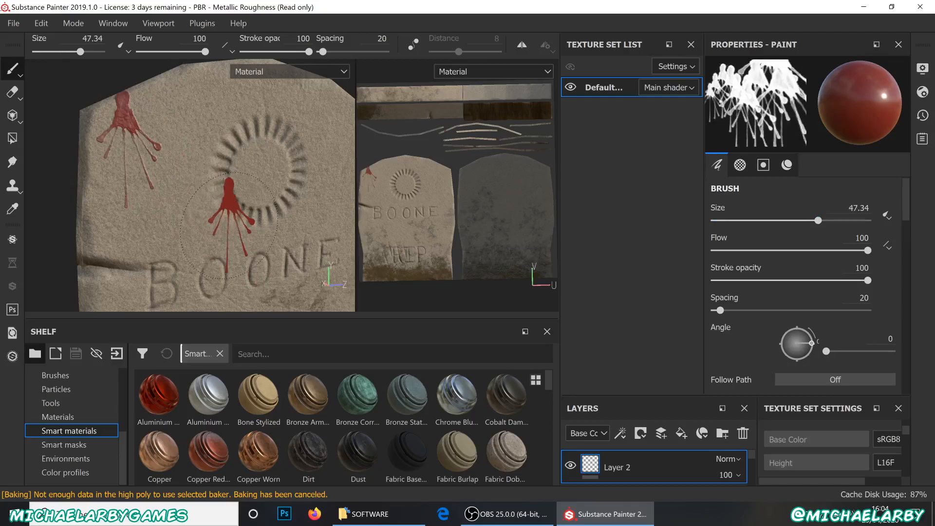
Examine the red splatter's relief and how it meets the headstone's edge up close from several angles
{"action": "scroll", "coordinate": [243, 200], "scroll_direction": "down", "scroll_amount": 4}
{"action": "scroll", "coordinate": [128, 148], "scroll_direction": "up", "scroll_amount": 4}
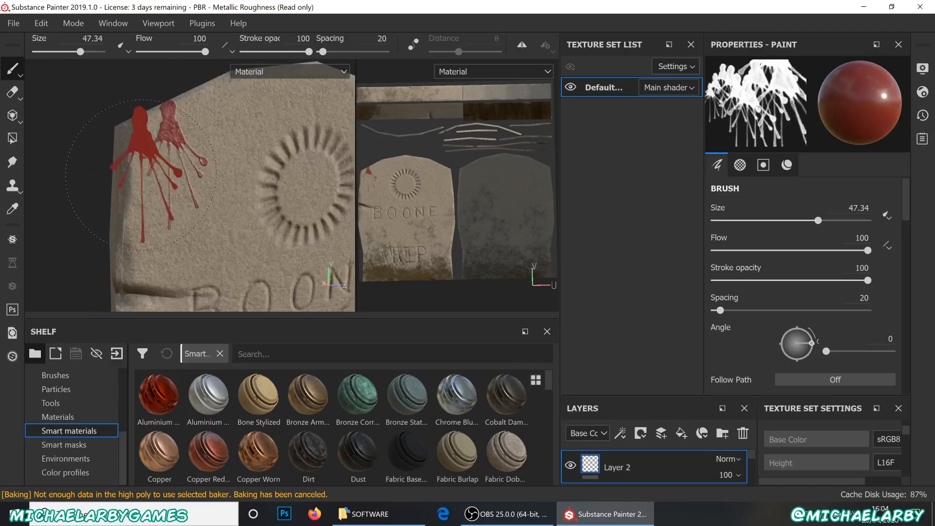
{"action": "mouse_move", "coordinate": [146, 203]}
{"action": "left_mouse_down", "text": "alt"}
{"action": "mouse_move", "coordinate": [205, 236]}
{"action": "mouse_move", "coordinate": [177, 236]}
{"action": "mouse_move", "coordinate": [181, 188]}
{"action": "mouse_move", "coordinate": [165, 161]}
{"action": "mouse_move", "coordinate": [182, 148]}
{"action": "mouse_move", "coordinate": [219, 179]}
{"action": "mouse_move", "coordinate": [188, 217]}
{"action": "mouse_move", "coordinate": [244, 195]}
{"action": "mouse_move", "coordinate": [334, 211]}
{"action": "mouse_move", "coordinate": [248, 243]}
{"action": "mouse_move", "coordinate": [98, 188]}
{"action": "left_mouse_up", "text": "alt"}
{"action": "scroll", "coordinate": [219, 179], "scroll_direction": "up", "scroll_amount": 5}
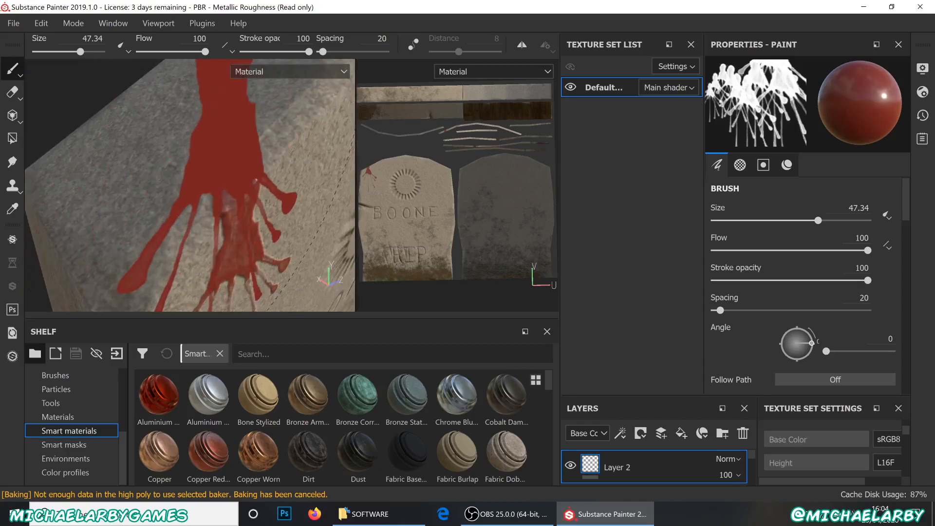
{"action": "scroll", "coordinate": [141, 197], "scroll_direction": "down", "scroll_amount": 5}
{"action": "scroll", "coordinate": [172, 209], "scroll_direction": "up", "scroll_amount": 4}
{"action": "scroll", "coordinate": [175, 216], "scroll_direction": "down", "scroll_amount": 2}
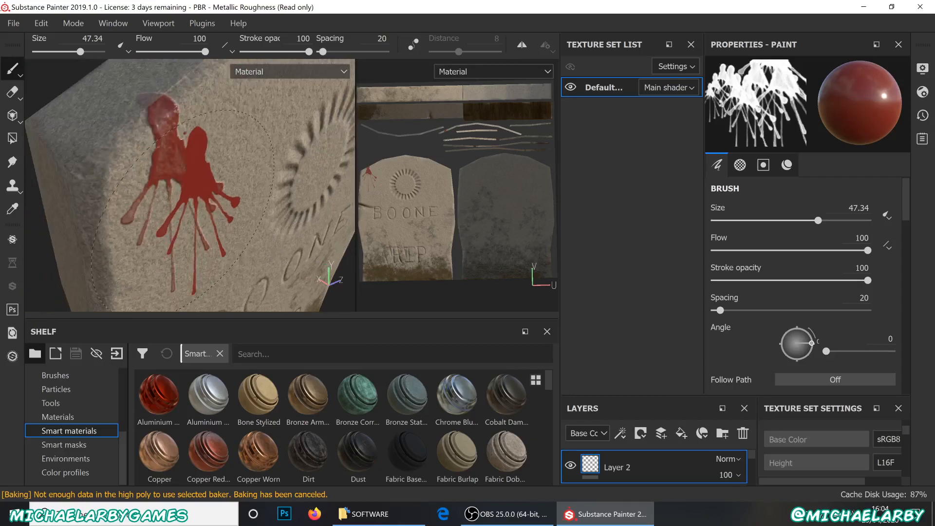
Set the brush alignment to UV
{"action": "scroll", "coordinate": [770, 292], "scroll_direction": "down", "scroll_amount": 5}
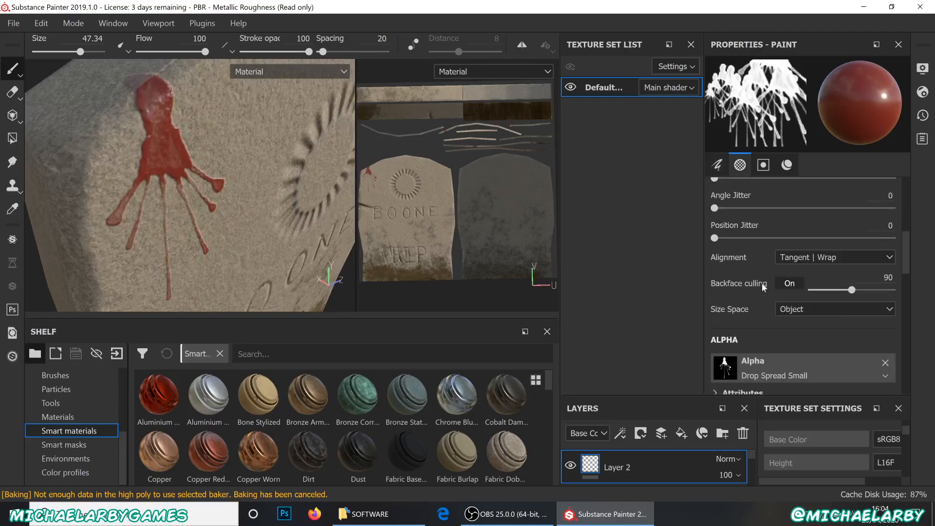
{"action": "left_click", "coordinate": [799, 257]}
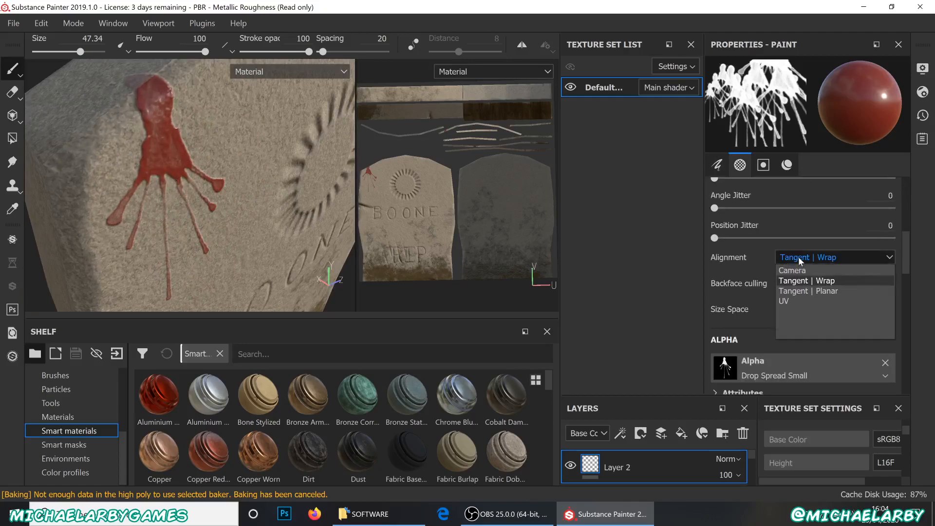
{"action": "left_click", "coordinate": [805, 280]}
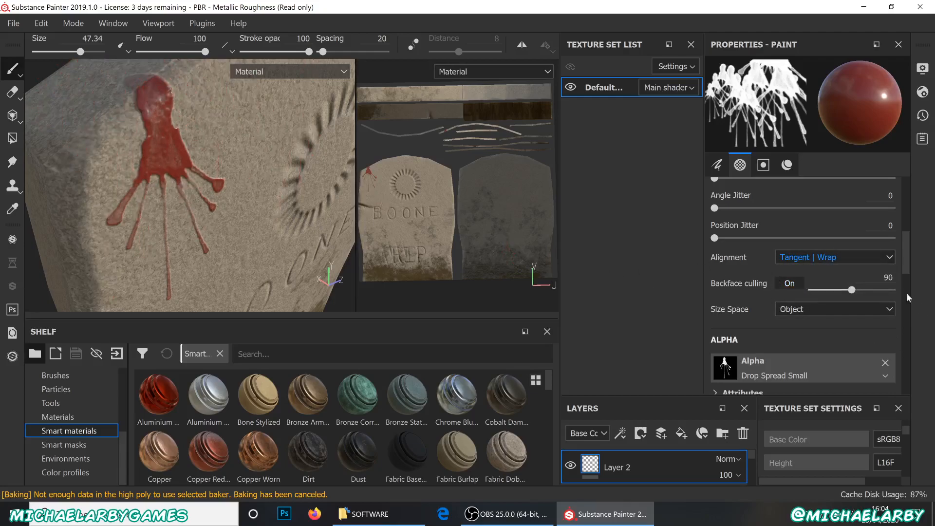
{"action": "left_click", "coordinate": [849, 259]}
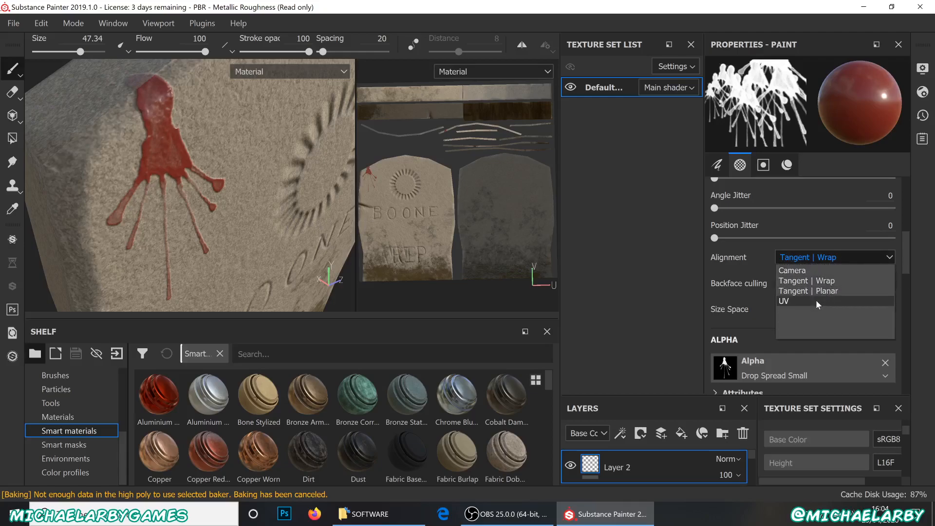
{"action": "left_click", "coordinate": [817, 301]}
Try a second red splatter with UV alignment near the front face's upper edge and undo it
{"action": "scroll", "coordinate": [265, 224], "scroll_direction": "down", "scroll_amount": 3}
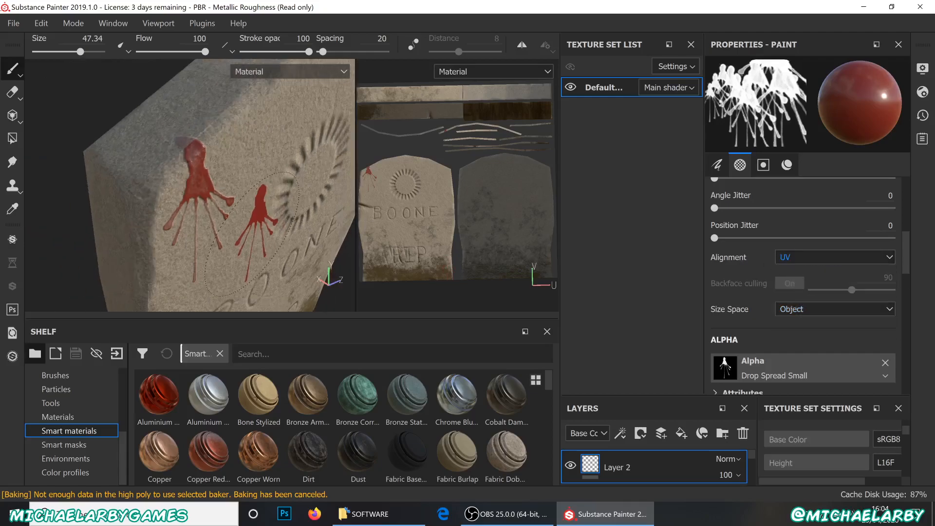
{"action": "left_click", "coordinate": [251, 144]}
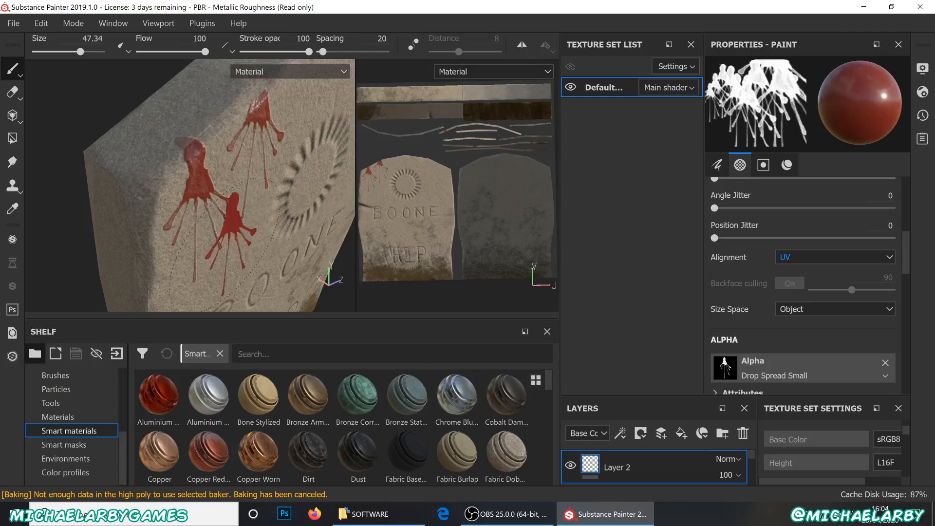
{"action": "scroll", "coordinate": [243, 210], "scroll_direction": "down", "scroll_amount": 2}
{"action": "scroll", "coordinate": [234, 210], "scroll_direction": "up", "scroll_amount": 3}
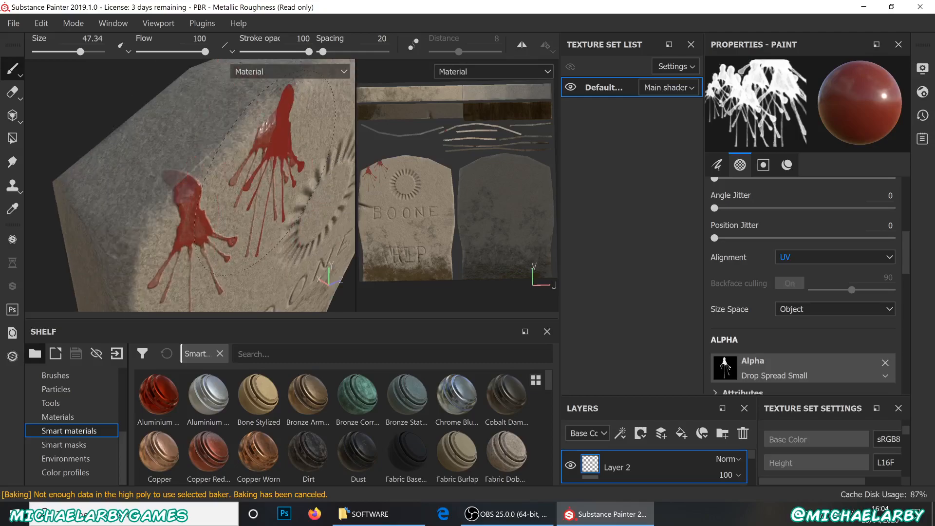
{"action": "key", "text": "ctrl+z"}
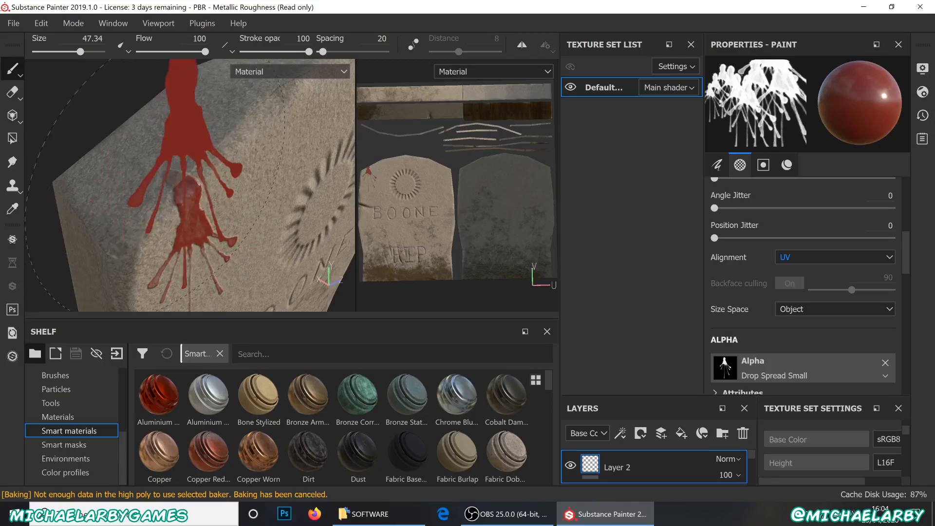
Change the brush alpha to Drop Spread Wide
{"action": "scroll", "coordinate": [214, 180], "scroll_direction": "down", "scroll_amount": 3}
{"action": "scroll", "coordinate": [243, 225], "scroll_direction": "up", "scroll_amount": 5}
{"action": "left_click_drag", "start_coordinate": [244, 229], "coordinate": [184, 197], "text": "alt"}
{"action": "scroll", "coordinate": [772, 309], "scroll_direction": "down", "scroll_amount": 2}
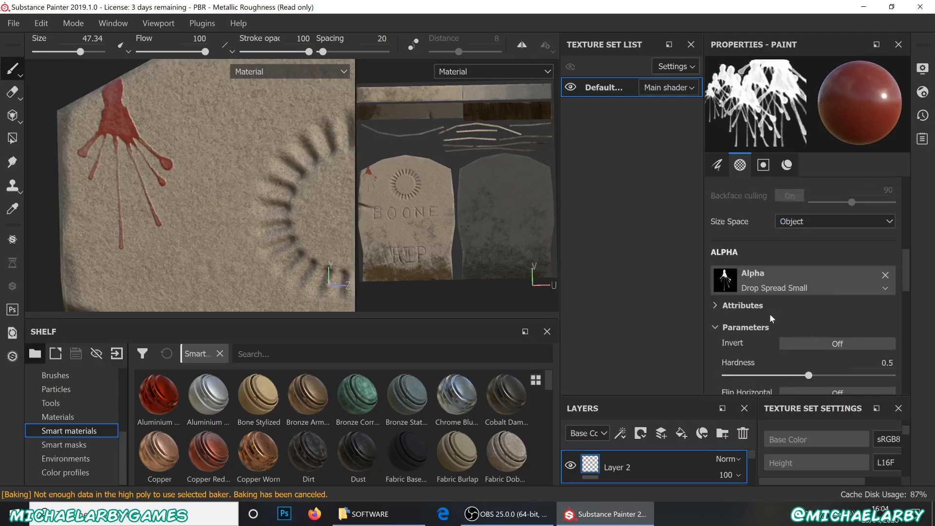
{"action": "left_click", "coordinate": [779, 288]}
{"action": "scroll", "coordinate": [839, 374], "scroll_direction": "down", "scroll_amount": 5}
{"action": "scroll", "coordinate": [838, 374], "scroll_direction": "down", "scroll_amount": 5}
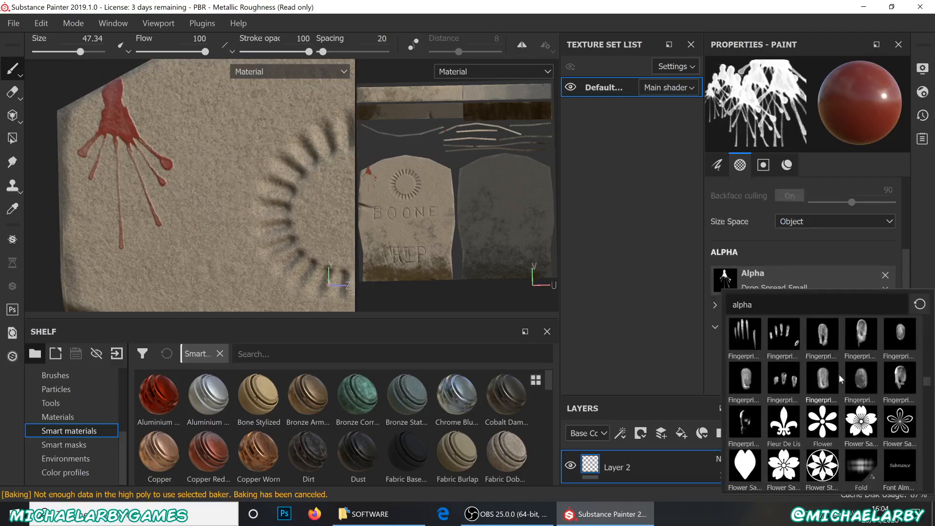
{"action": "left_click", "coordinate": [865, 379]}
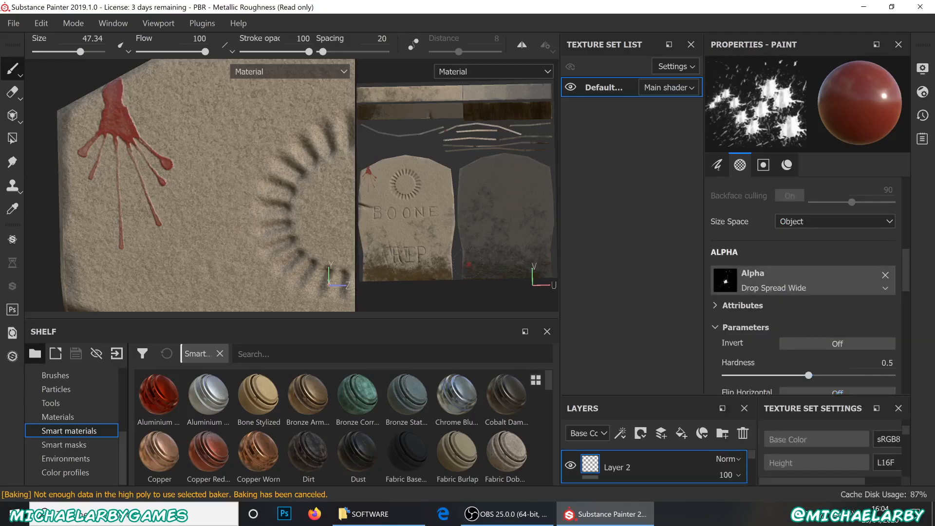
Increase the brush size to 70.85 and stamp a wide-spread red splatter on the front face, between the sun carving and the edge
{"action": "scroll", "coordinate": [168, 158], "scroll_direction": "down", "scroll_amount": 5}
{"action": "middle_click_drag", "start_coordinate": [168, 159], "coordinate": [99, 137], "text": "alt"}
{"action": "scroll", "coordinate": [263, 191], "scroll_direction": "up", "scroll_amount": 2}
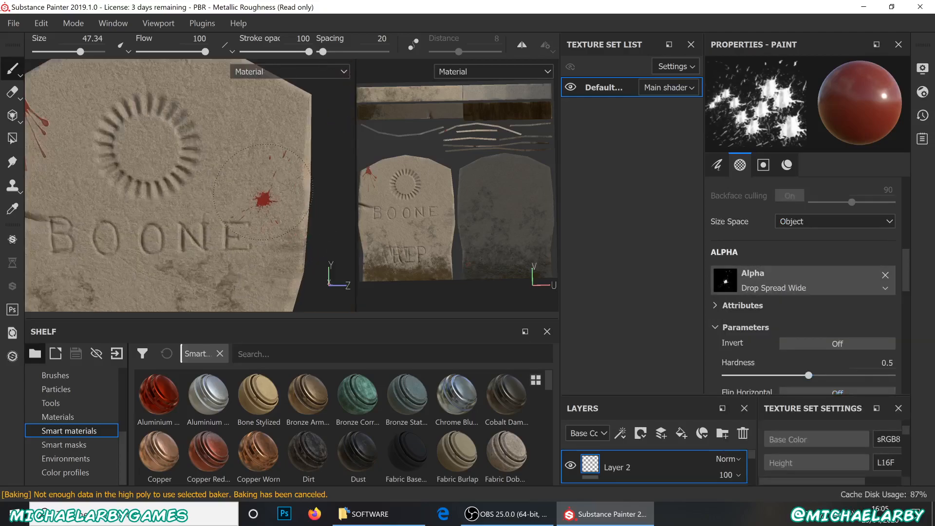
{"action": "scroll", "coordinate": [765, 291], "scroll_direction": "up", "scroll_amount": 6}
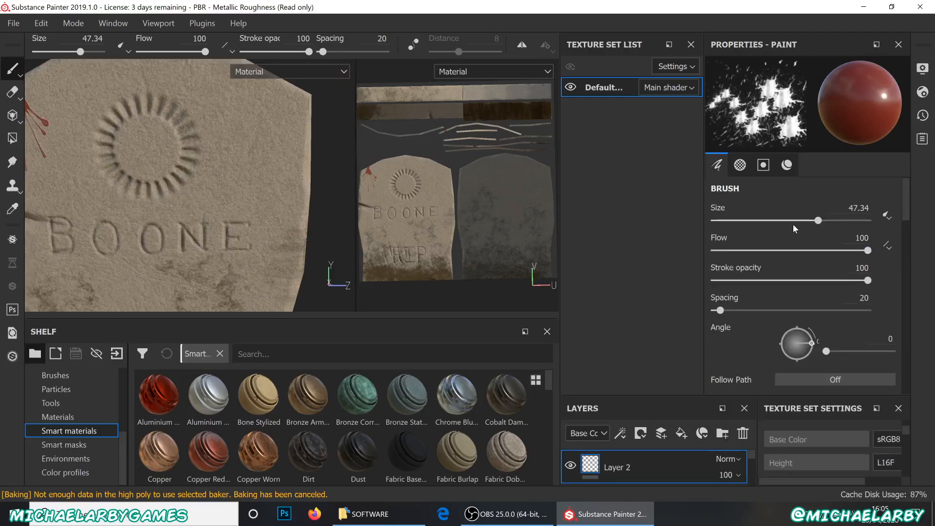
{"action": "left_click_drag", "start_coordinate": [839, 220], "coordinate": [844, 220]}
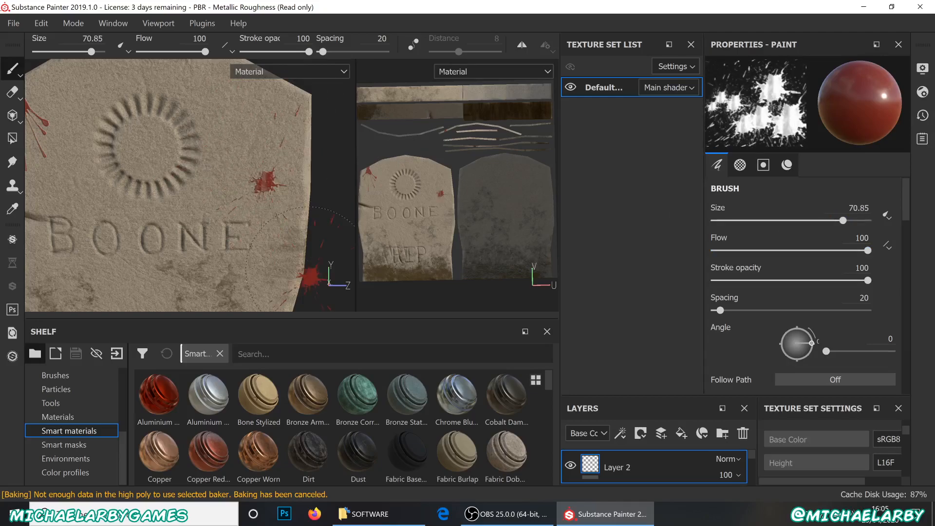
Examine the new splatter's surface detail up close and review the headstone's whole front face down to its dirty base
{"action": "scroll", "coordinate": [266, 170], "scroll_direction": "up", "scroll_amount": 2}
{"action": "scroll", "coordinate": [382, 215], "scroll_direction": "up", "scroll_amount": 2}
{"action": "scroll", "coordinate": [324, 226], "scroll_direction": "up", "scroll_amount": 3}
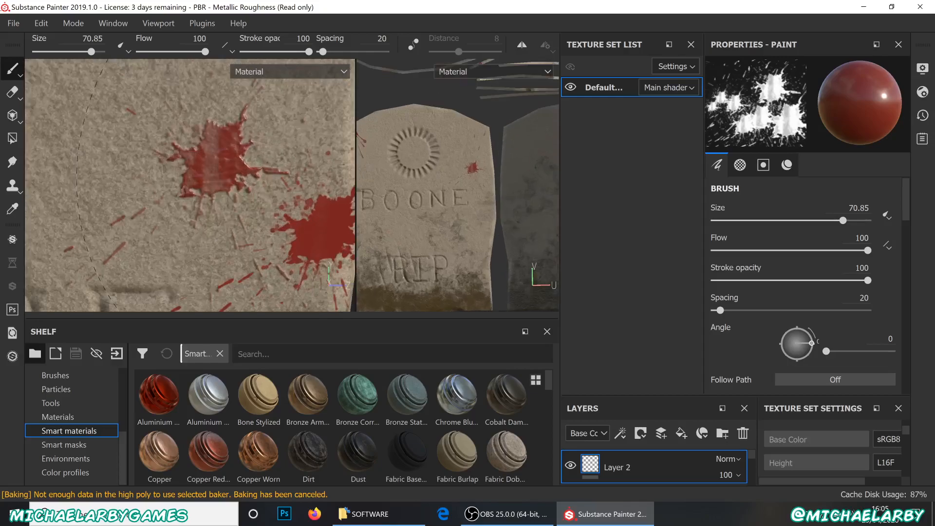
{"action": "left_click_drag", "start_coordinate": [307, 210], "coordinate": [321, 197], "text": "alt"}
{"action": "scroll", "coordinate": [215, 194], "scroll_direction": "down", "scroll_amount": 12}
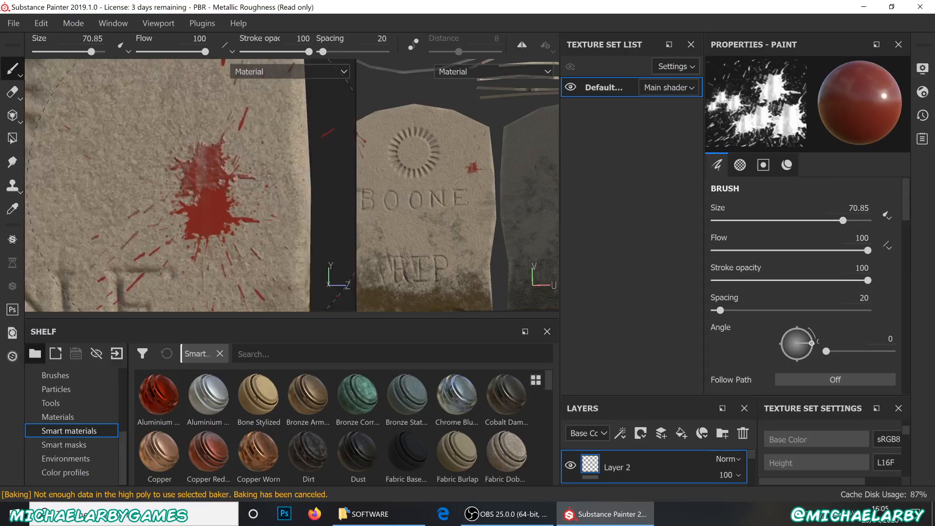
{"action": "scroll", "coordinate": [131, 194], "scroll_direction": "up", "scroll_amount": 2}
{"action": "scroll", "coordinate": [171, 197], "scroll_direction": "up", "scroll_amount": 2}
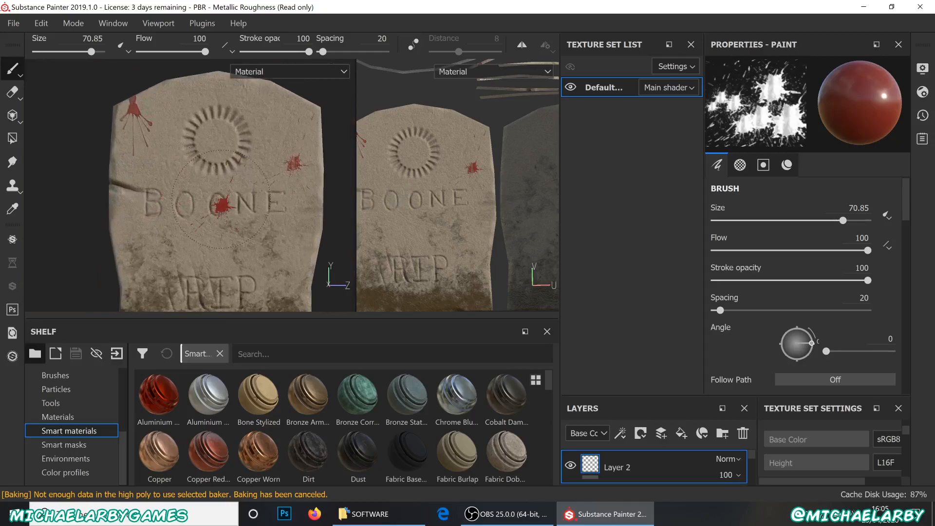
{"action": "scroll", "coordinate": [247, 205], "scroll_direction": "down", "scroll_amount": 1}
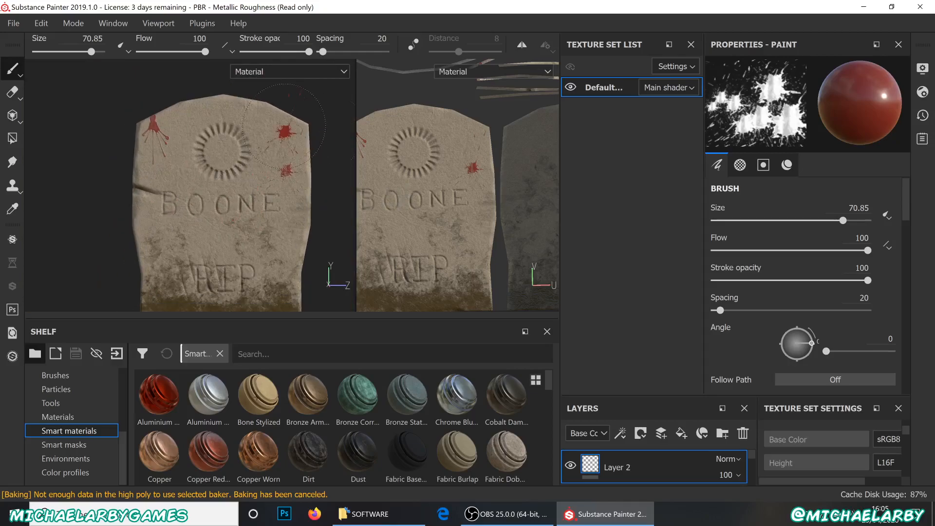
{"action": "scroll", "coordinate": [204, 169], "scroll_direction": "up", "scroll_amount": 2}
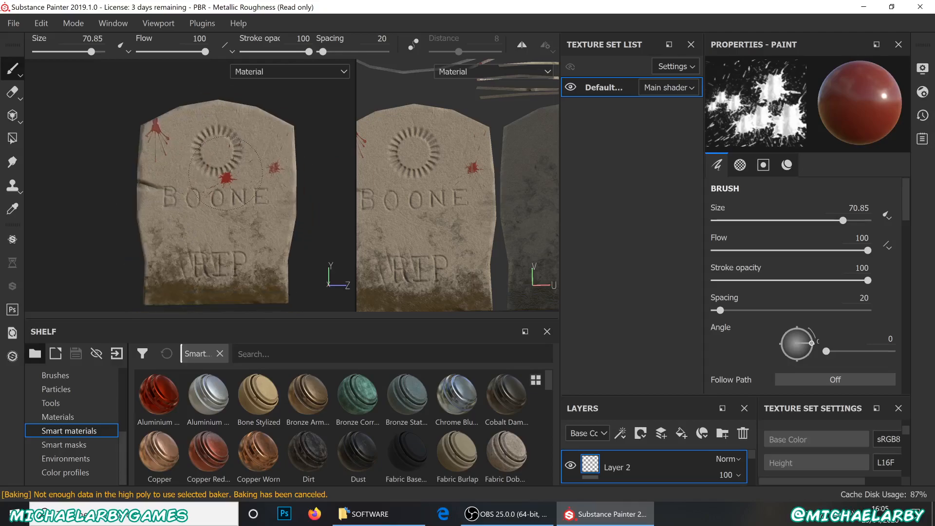
{"action": "scroll", "coordinate": [217, 258], "scroll_direction": "up", "scroll_amount": 6}
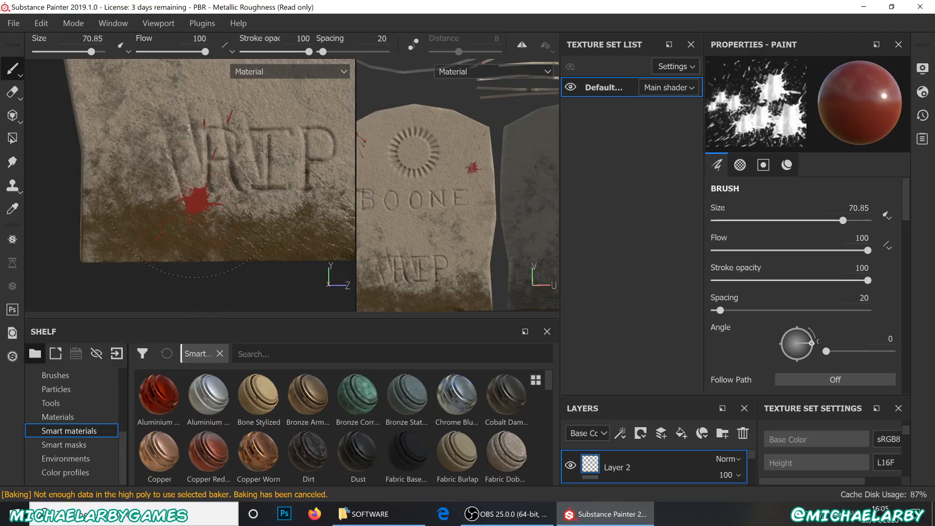
{"action": "scroll", "coordinate": [196, 233], "scroll_direction": "down", "scroll_amount": 5}
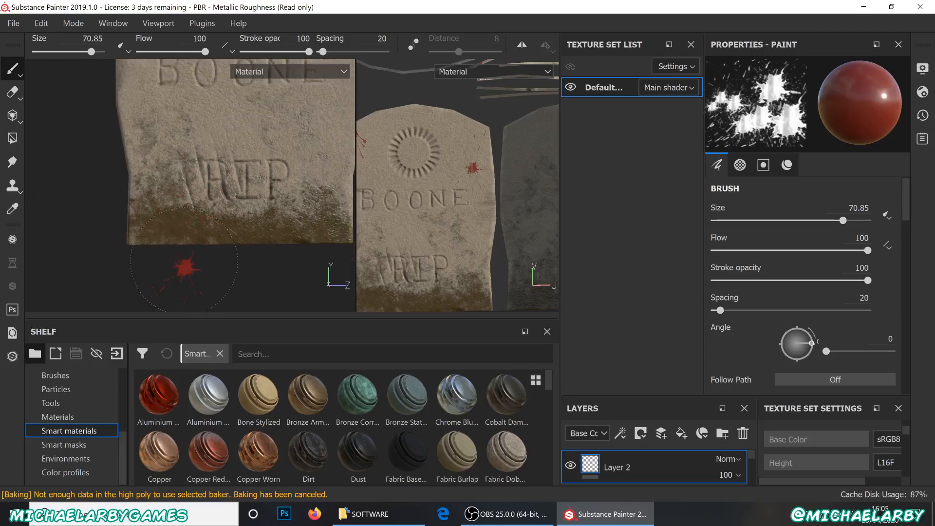
{"action": "mouse_move", "coordinate": [196, 233]}
{"action": "left_mouse_down", "text": "alt"}
{"action": "mouse_move", "coordinate": [191, 171]}
{"action": "mouse_move", "coordinate": [14, 176]}
{"action": "mouse_move", "coordinate": [166, 187]}
{"action": "mouse_move", "coordinate": [236, 173]}
{"action": "mouse_move", "coordinate": [224, 225]}
{"action": "mouse_move", "coordinate": [229, 199]}
{"action": "mouse_move", "coordinate": [253, 204]}
{"action": "mouse_move", "coordinate": [253, 230]}
{"action": "mouse_move", "coordinate": [330, 217]}
{"action": "mouse_move", "coordinate": [240, 200]}
{"action": "mouse_move", "coordinate": [178, 211]}
{"action": "mouse_move", "coordinate": [192, 243]}
{"action": "mouse_move", "coordinate": [330, 271]}
{"action": "mouse_move", "coordinate": [284, 204]}
{"action": "mouse_move", "coordinate": [190, 203]}
{"action": "mouse_move", "coordinate": [173, 221]}
{"action": "mouse_move", "coordinate": [284, 152]}
{"action": "left_mouse_up", "text": "alt"}
{"action": "scroll", "coordinate": [170, 153], "scroll_direction": "up", "scroll_amount": 2}
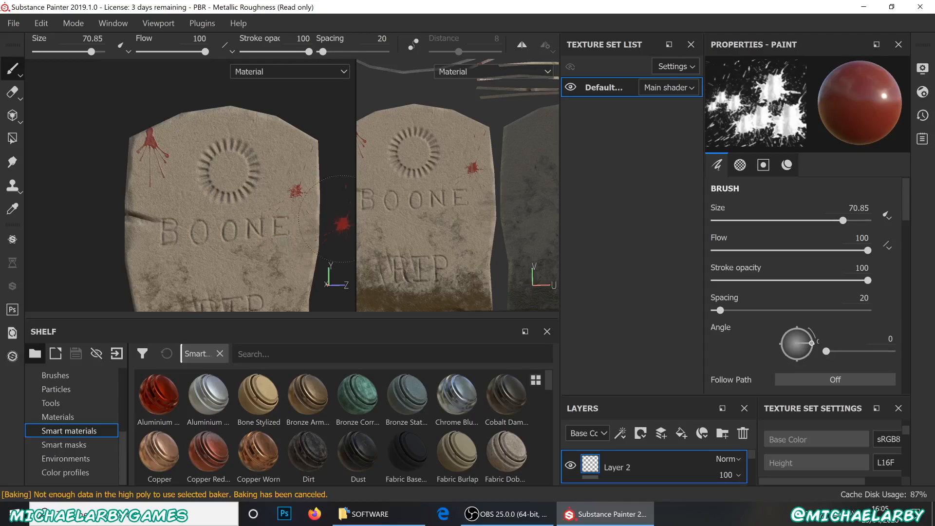
Open the texture export settings and expand the DefaultMaterial texture set to list its output maps
{"action": "left_click", "coordinate": [16, 24]}
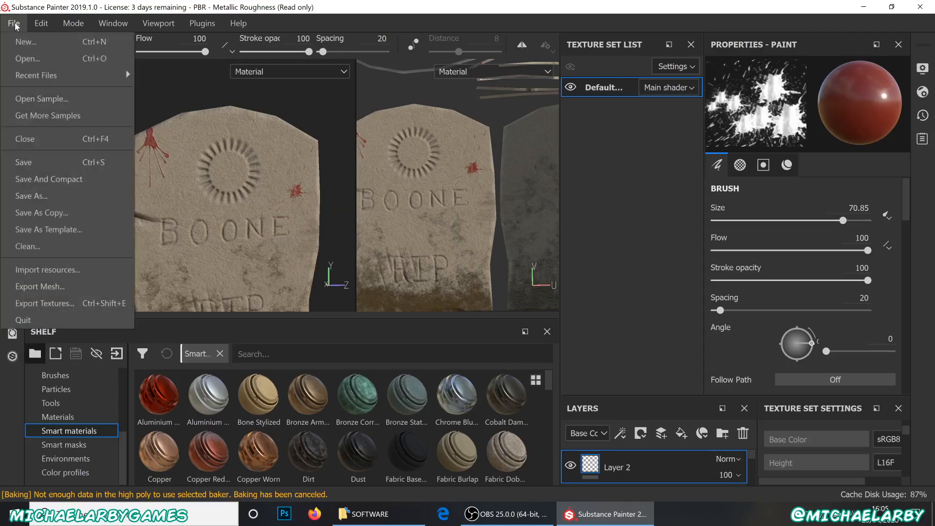
{"action": "left_click", "coordinate": [63, 303]}
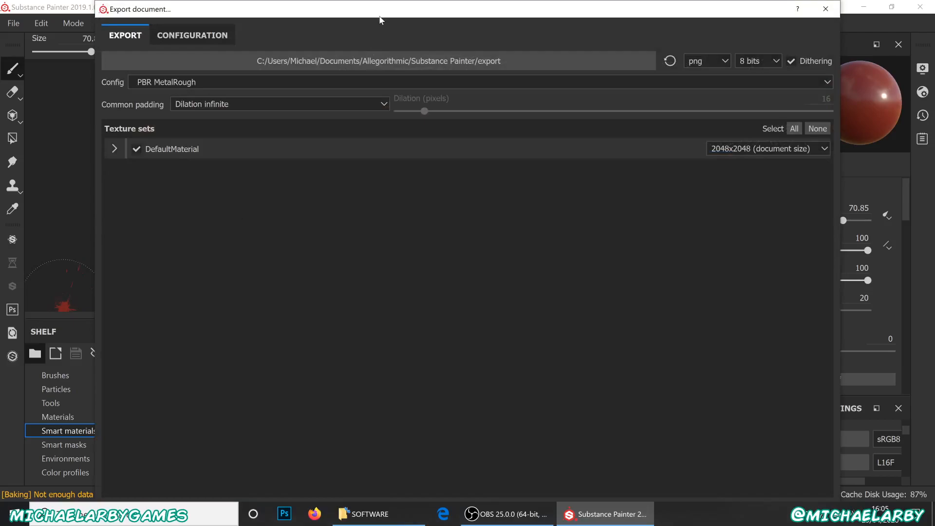
{"action": "left_click_drag", "start_coordinate": [383, 14], "coordinate": [381, 40]}
{"action": "left_click", "coordinate": [106, 178]}
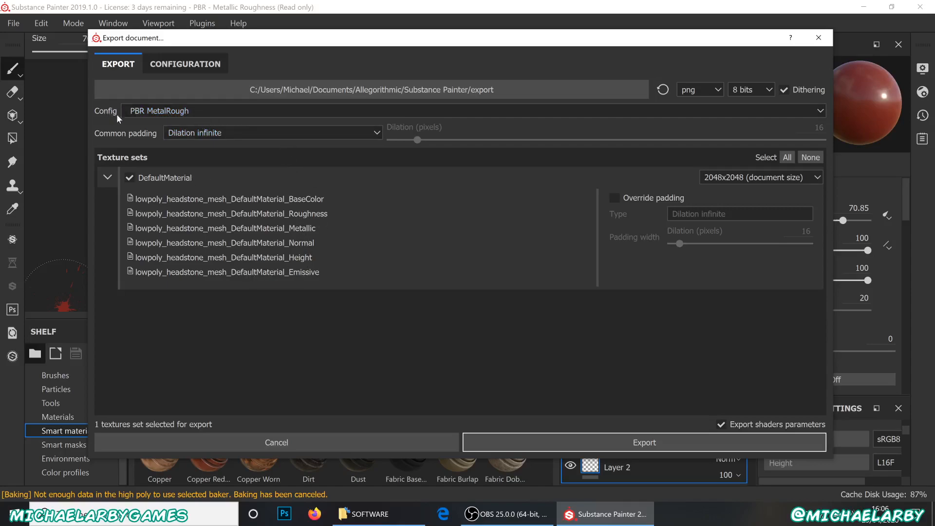
Set the export configuration to Unreal Engine 4 (Packed) and export the texture set
{"action": "left_click", "coordinate": [216, 112]}
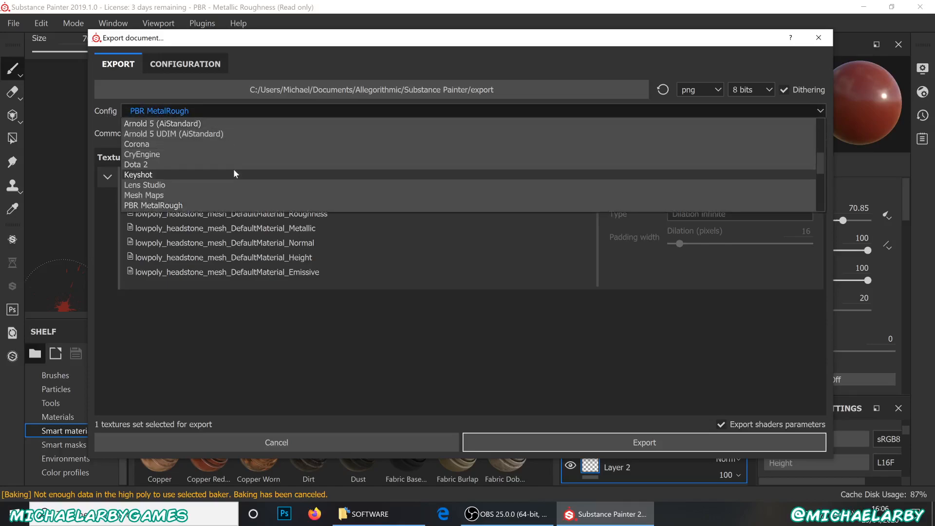
{"action": "scroll", "coordinate": [234, 169], "scroll_direction": "down", "scroll_amount": 5}
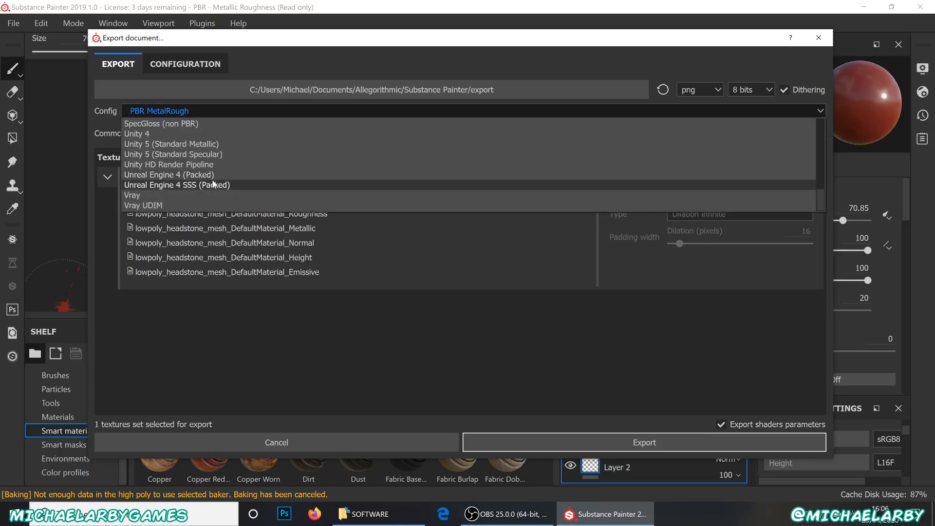
{"action": "left_click", "coordinate": [198, 175]}
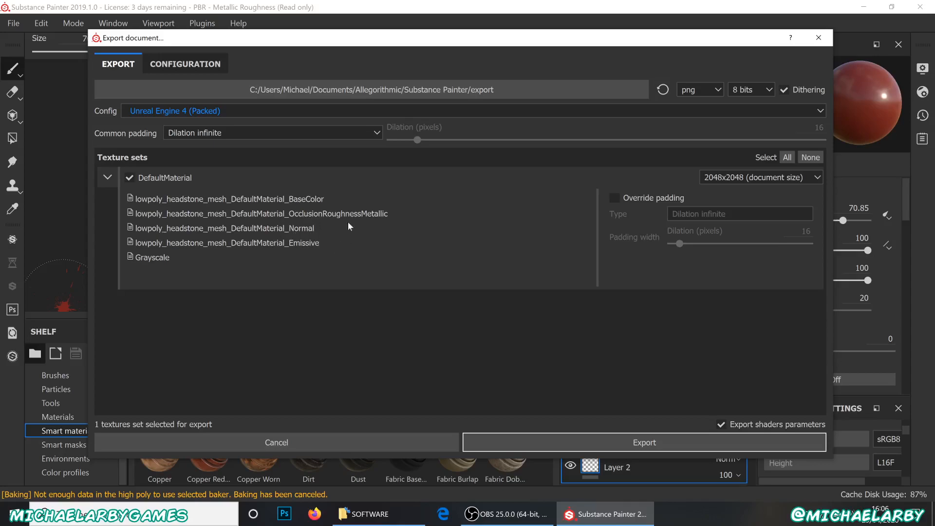
{"action": "left_click", "coordinate": [659, 440]}
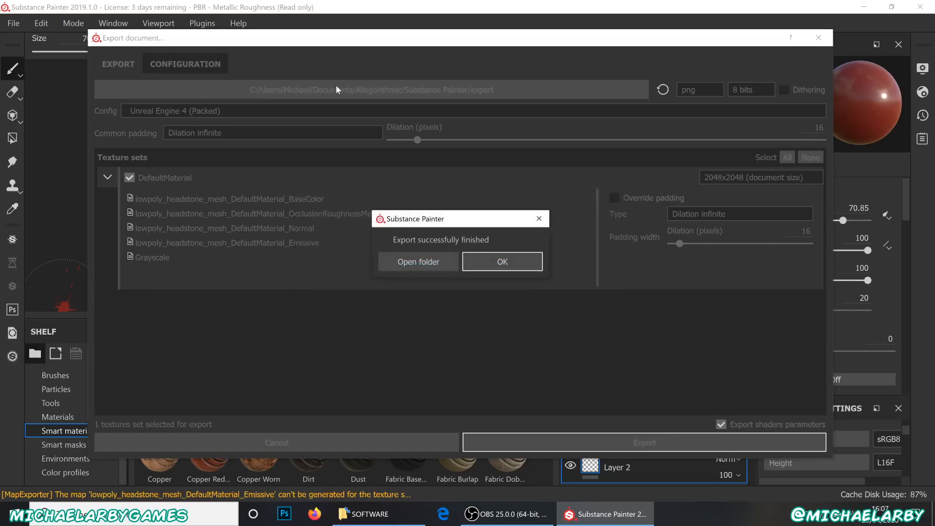
{"action": "left_click", "coordinate": [501, 263]}
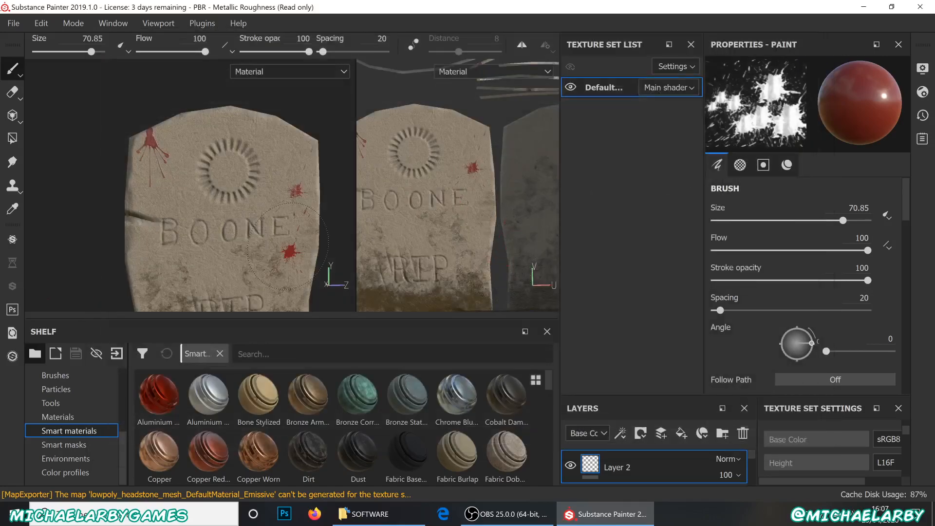
Reopen the texture export settings and look through the output folder picker and the available image file formats
{"action": "left_click", "coordinate": [19, 24]}
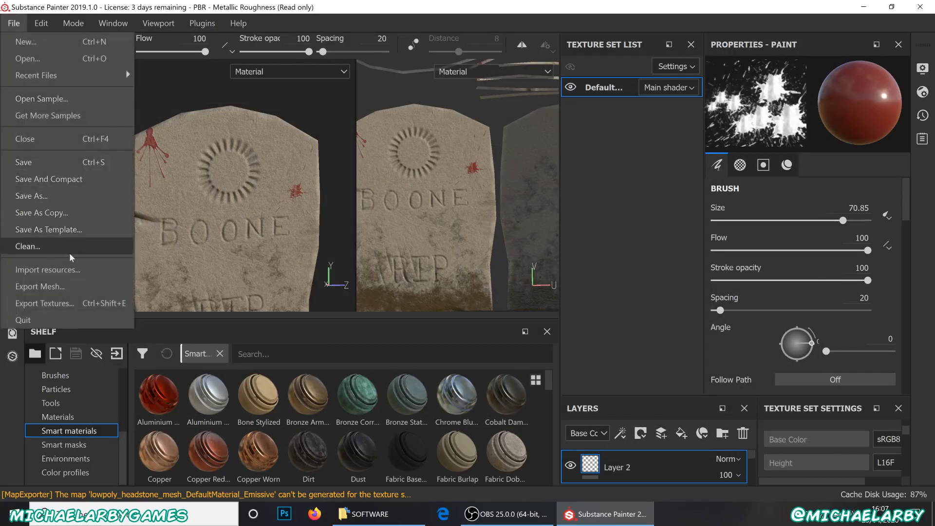
{"action": "left_click", "coordinate": [58, 299]}
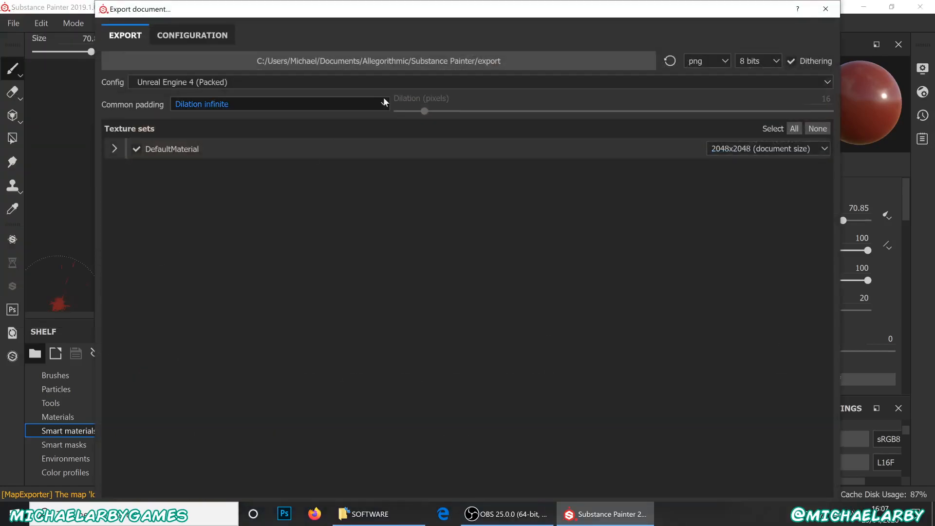
{"action": "left_click", "coordinate": [431, 63]}
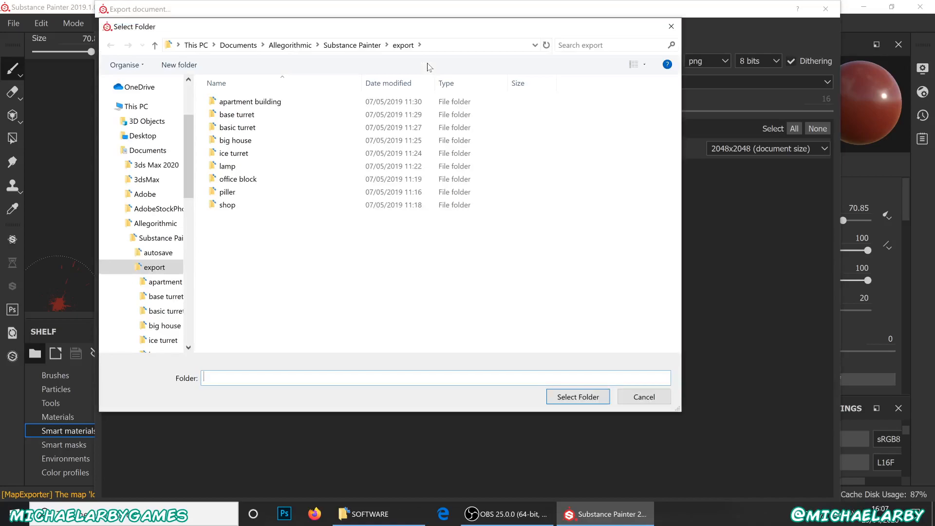
{"action": "left_click_drag", "start_coordinate": [387, 27], "coordinate": [450, 90]}
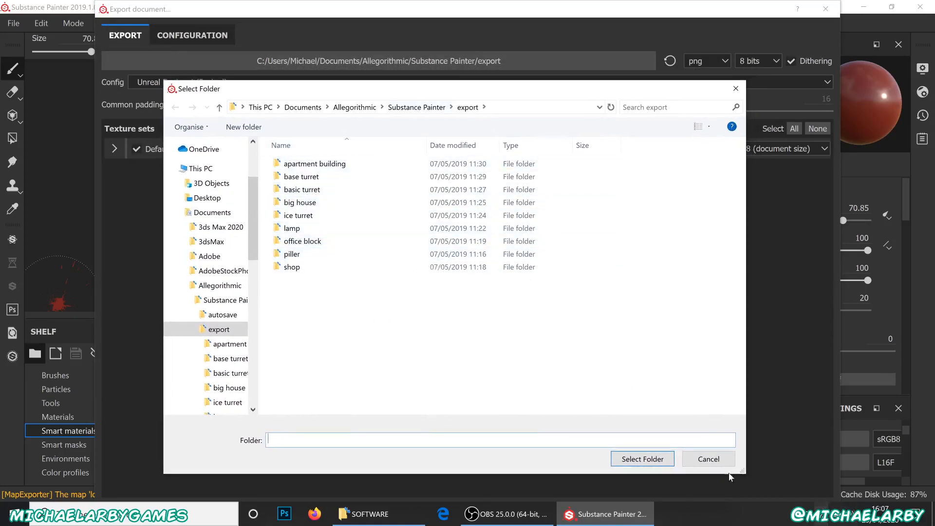
{"action": "left_click", "coordinate": [710, 463]}
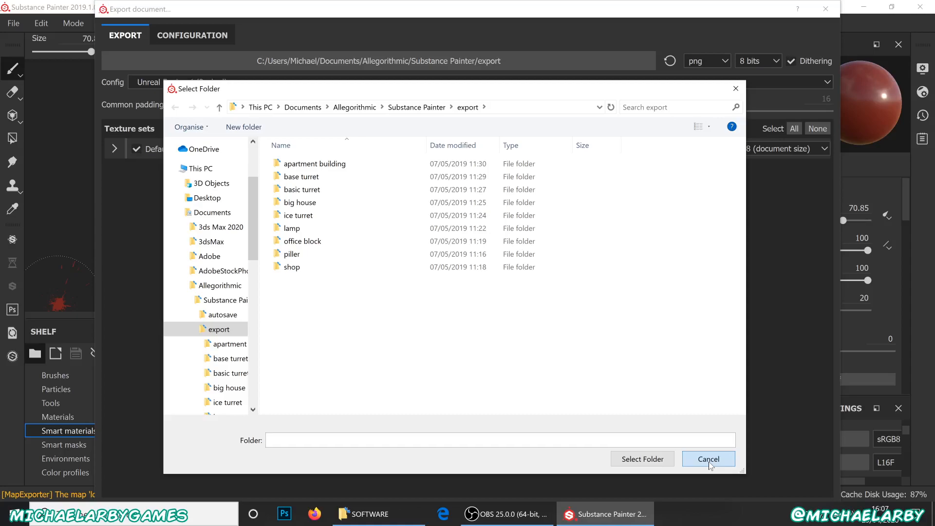
{"action": "left_click", "coordinate": [710, 462]}
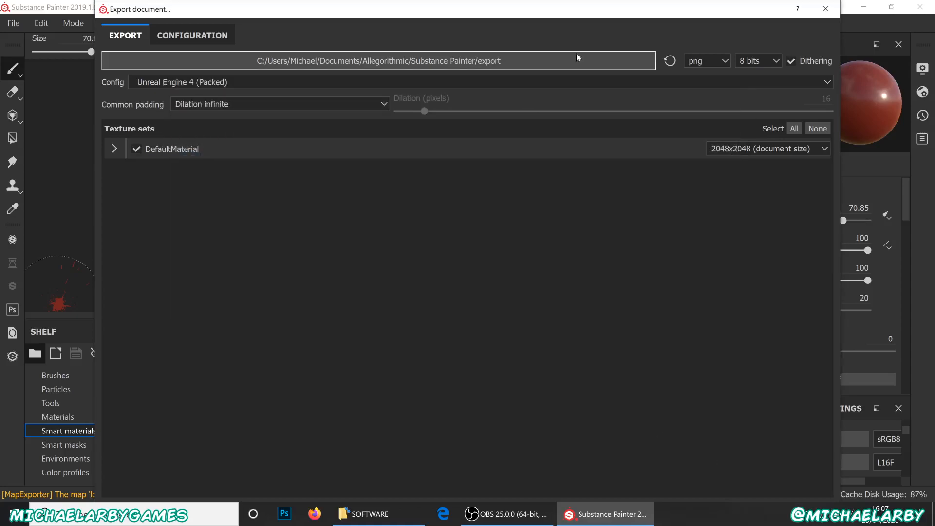
{"action": "left_click", "coordinate": [720, 59]}
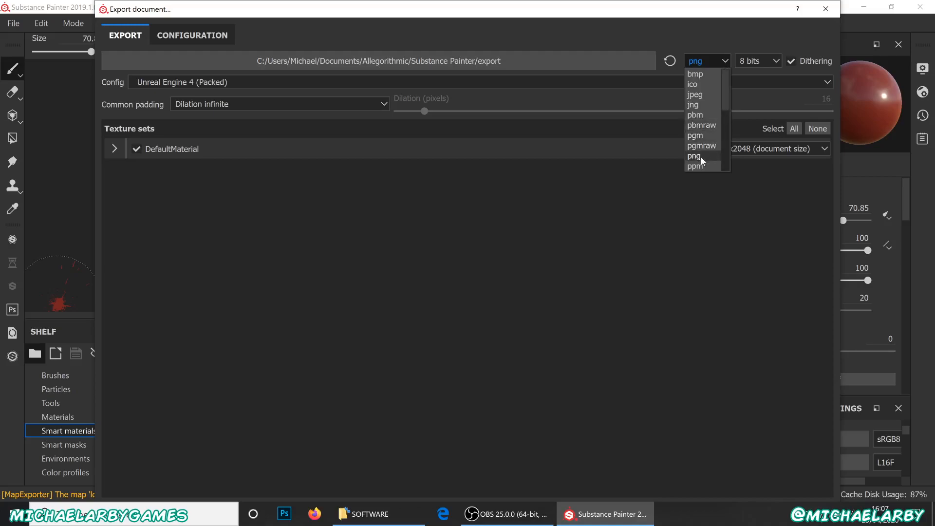
{"action": "left_click", "coordinate": [724, 62]}
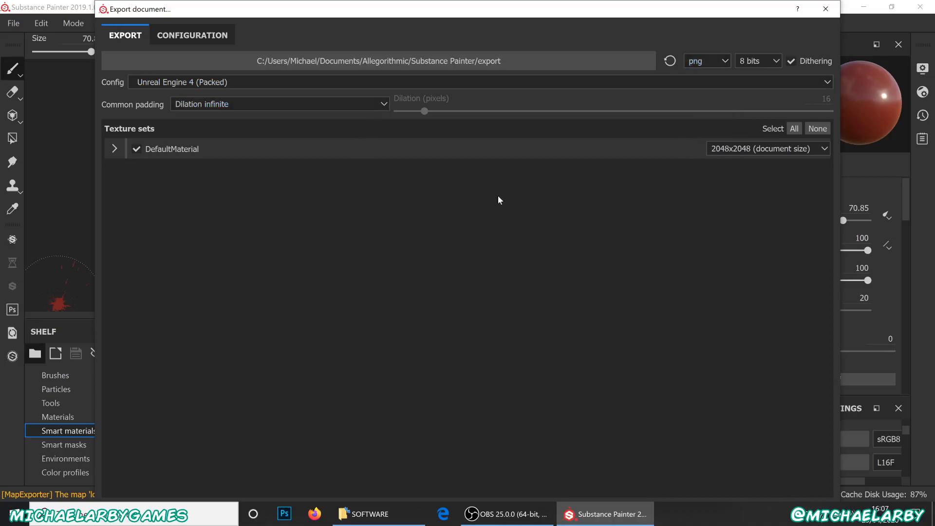
{"action": "left_click", "coordinate": [827, 10]}
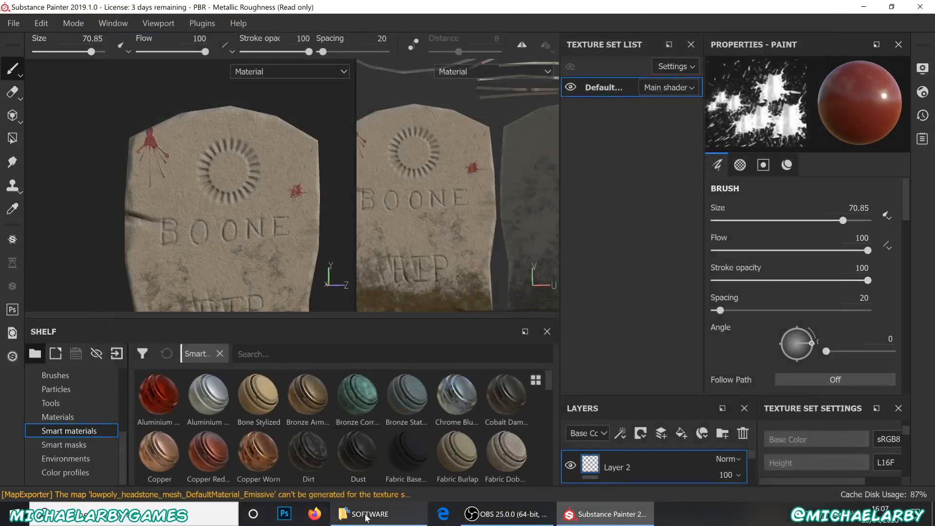
Set the export folder to "tutorial - Spooky Headstone" under UNIT 40 Course Content and export the textures as png
{"action": "left_click", "coordinate": [17, 24]}
{"action": "left_click", "coordinate": [54, 304]}
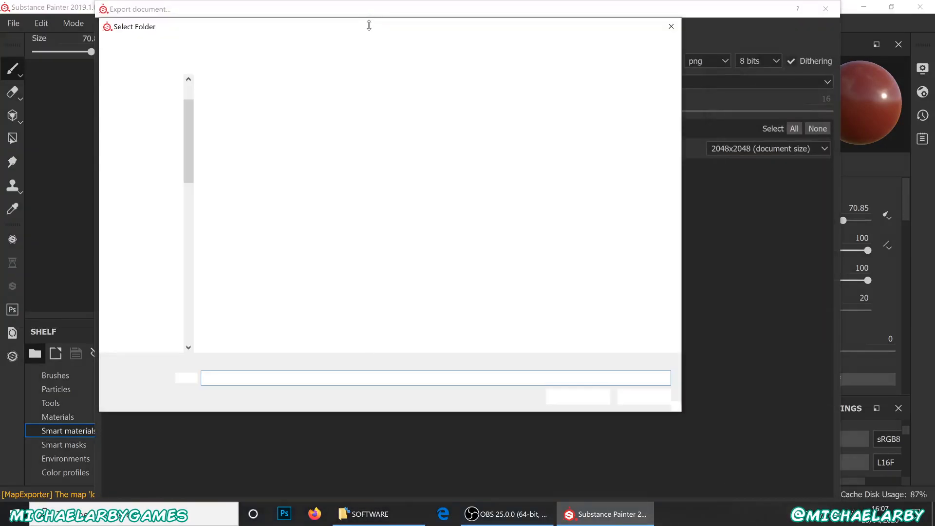
{"action": "left_click", "coordinate": [155, 98]}
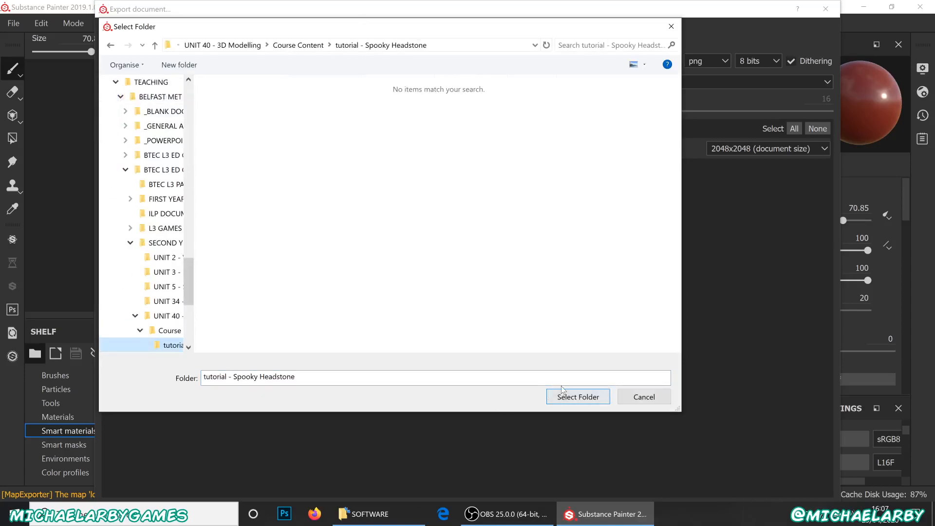
{"action": "left_click", "coordinate": [579, 397]}
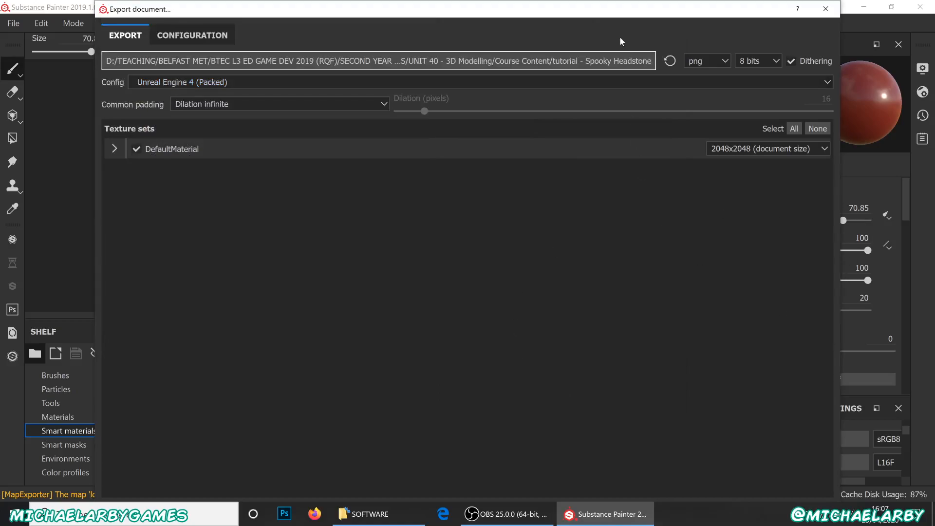
{"action": "left_click_drag", "start_coordinate": [631, 3], "coordinate": [594, 41]}
{"action": "left_click", "coordinate": [602, 427]}
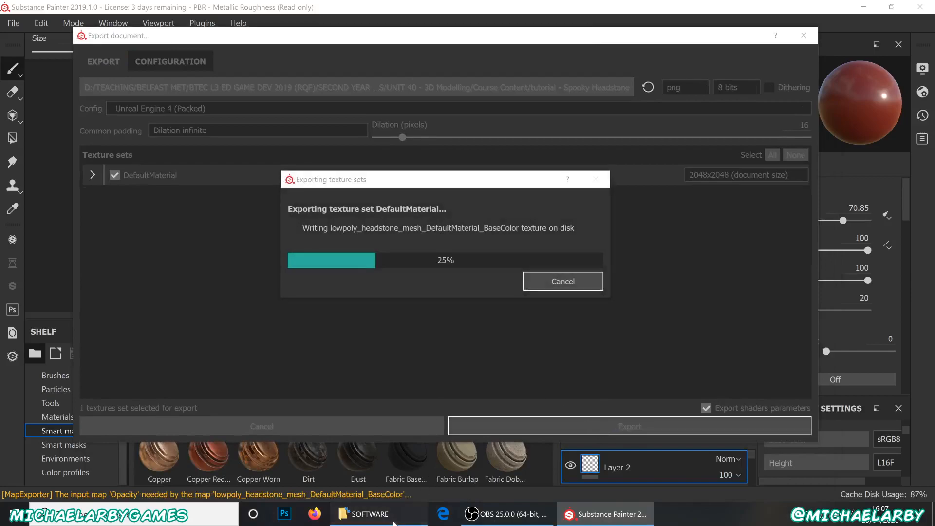
Switch to File Explorer and check the "tutorial - Spooky Headstone" folder for the exported texture maps
{"action": "left_click", "coordinate": [370, 514]}
{"action": "left_click", "coordinate": [163, 210]}
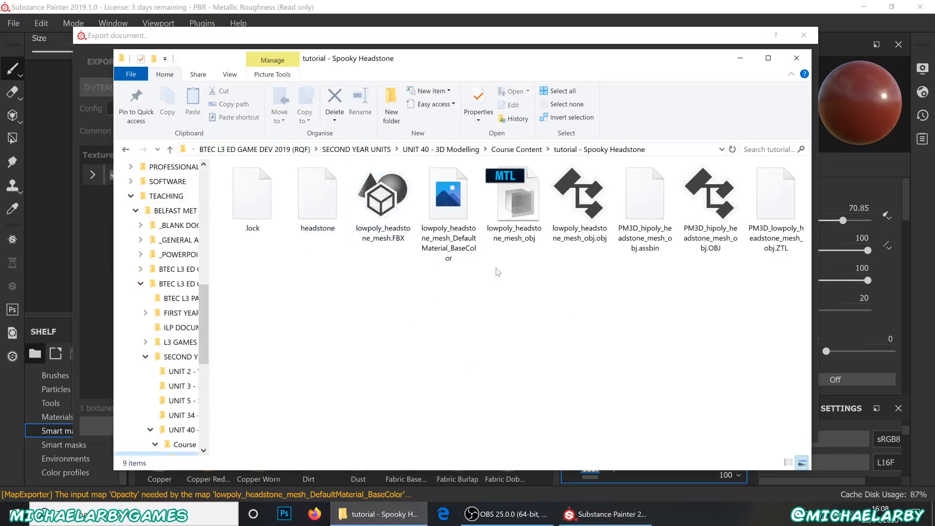
{"action": "left_click_drag", "start_coordinate": [684, 54], "coordinate": [688, 98]}
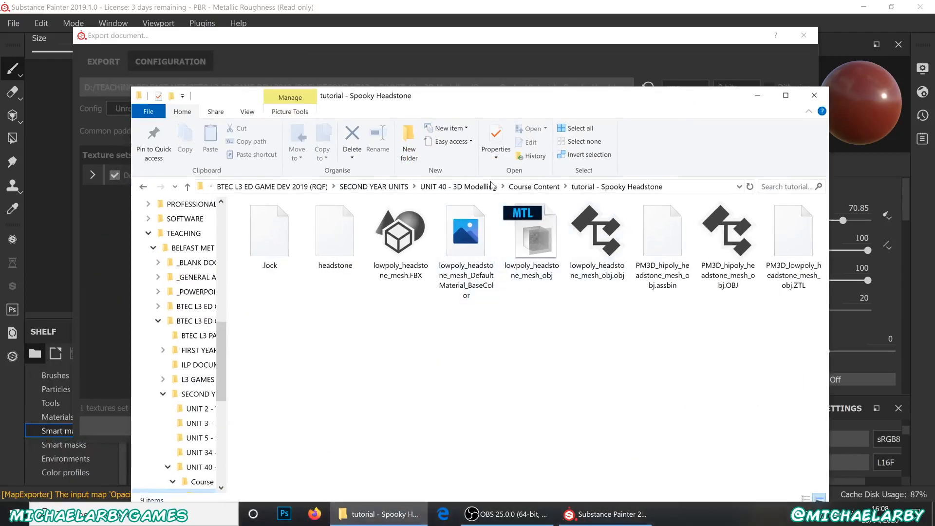
{"action": "left_click", "coordinate": [630, 189]}
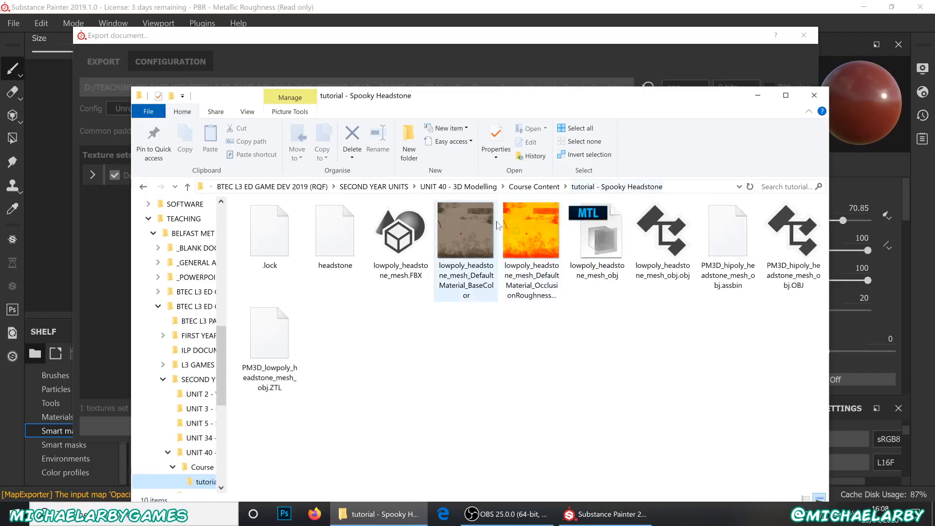
View the exported BaseColor map at full size, close it, and check the OcclusionRoughness map in the project folder
{"action": "left_click", "coordinate": [457, 224]}
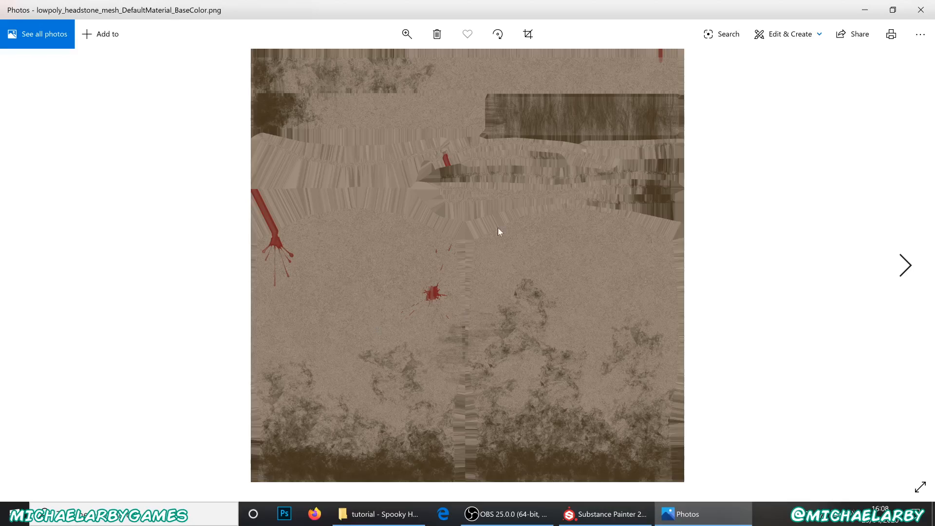
{"action": "left_click", "coordinate": [919, 14]}
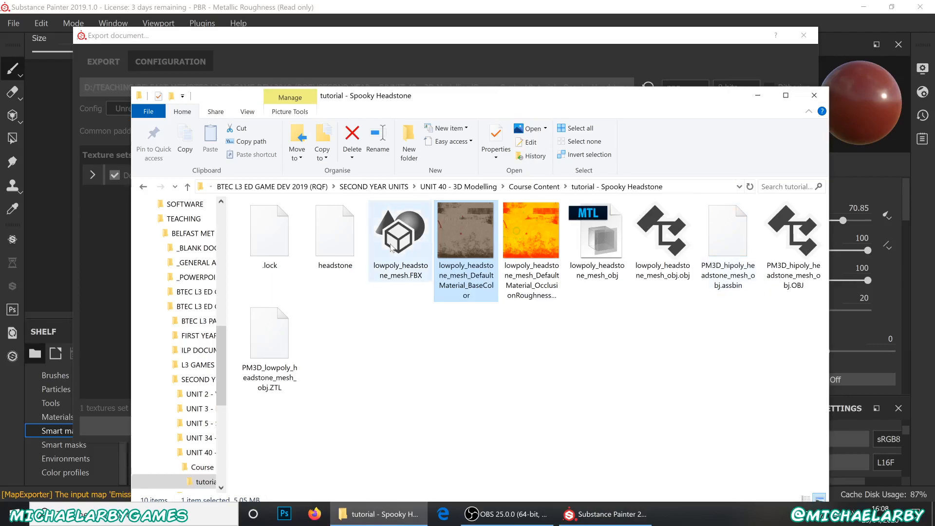
{"action": "left_click", "coordinate": [409, 222]}
{"action": "left_click", "coordinate": [465, 239]}
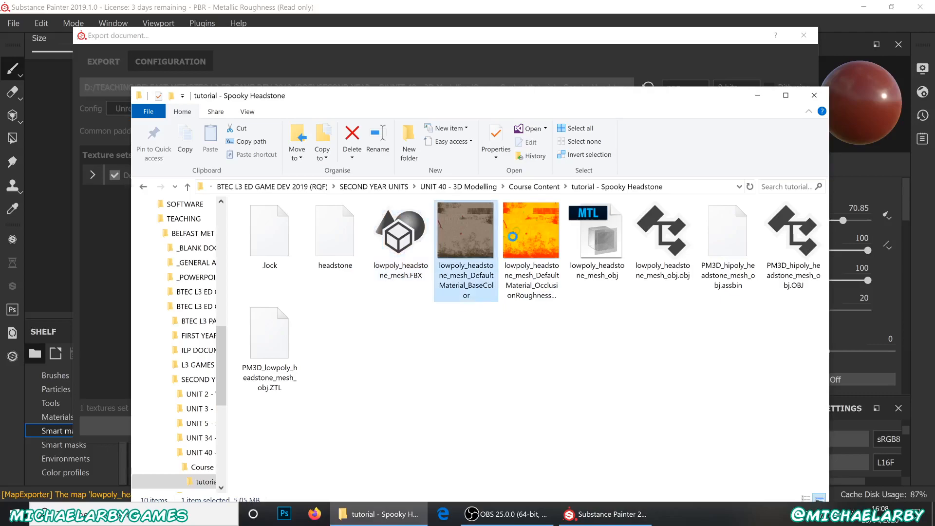
{"action": "left_click", "coordinate": [539, 233]}
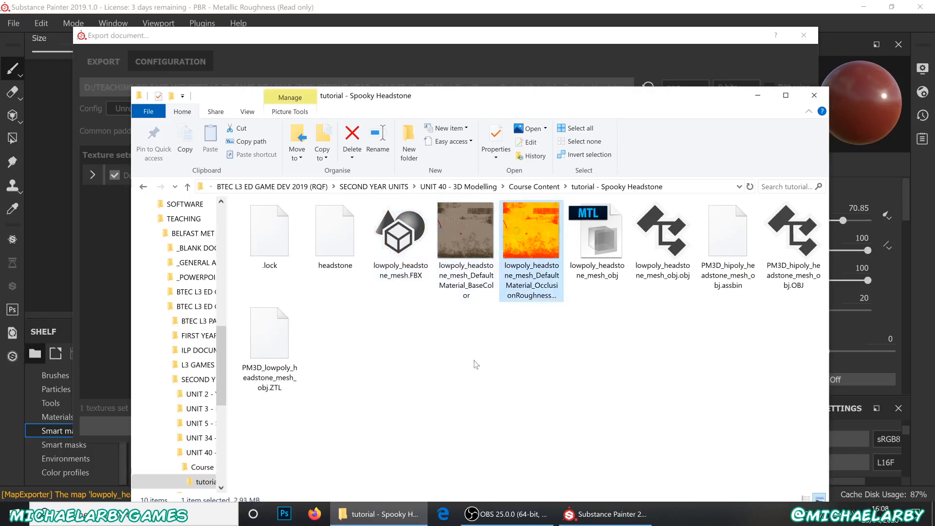
{"action": "left_click_drag", "start_coordinate": [471, 104], "coordinate": [471, 50]}
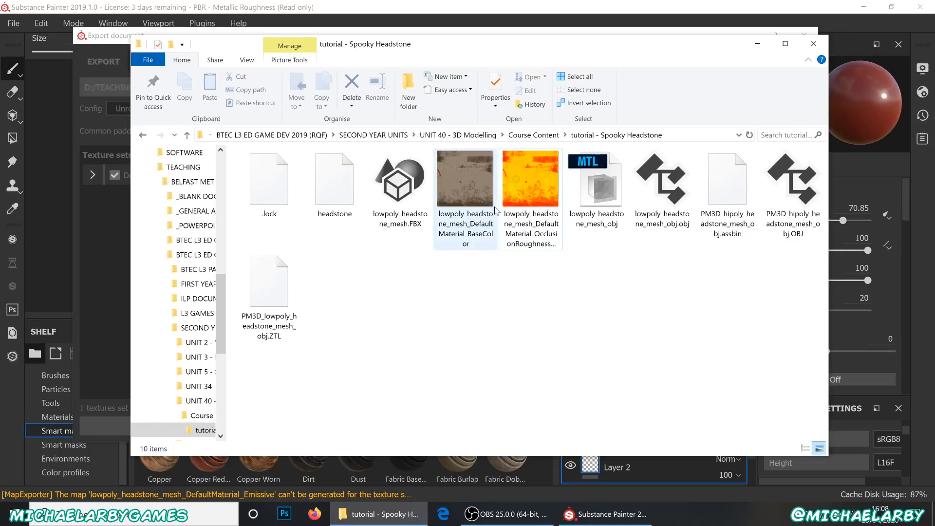
Minimise File Explorer to return to Substance Painter and dismiss the export message
{"action": "left_click", "coordinate": [763, 40]}
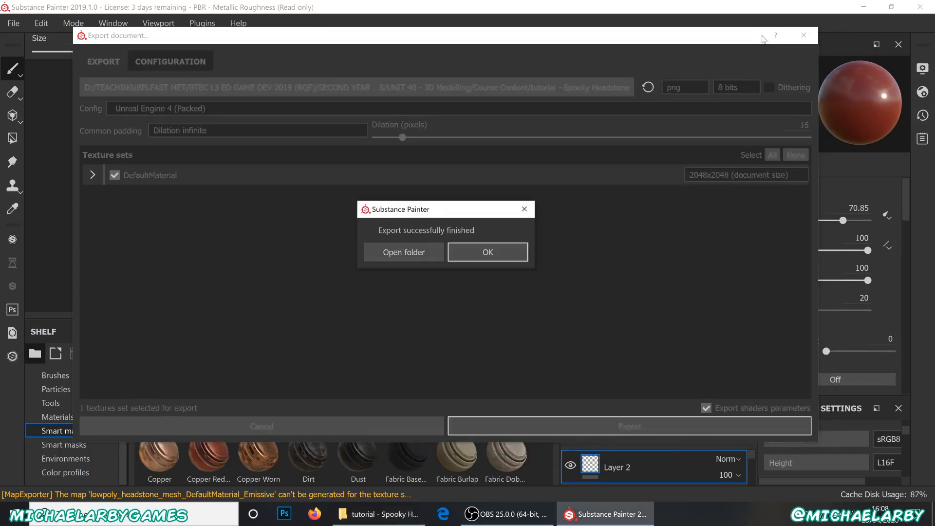
{"action": "left_click", "coordinate": [480, 249]}
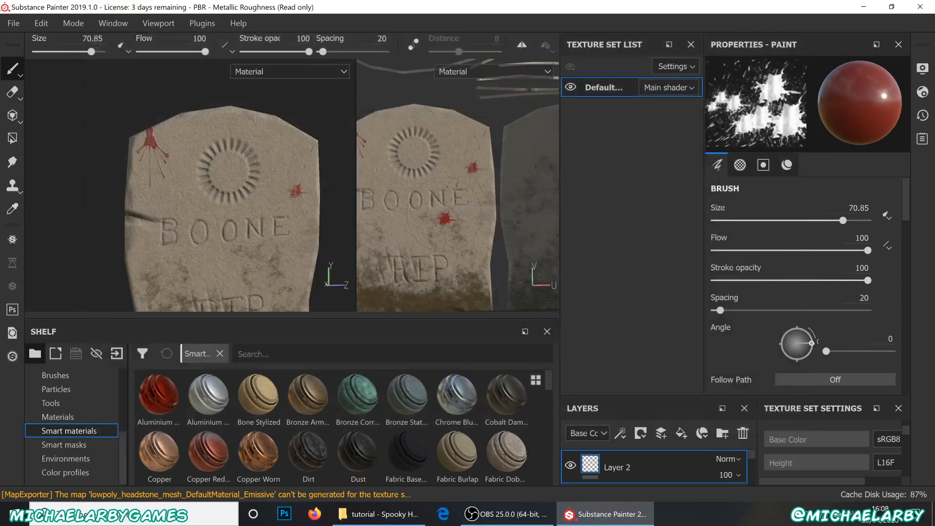
Examine the textured headstone's front and sides from several angles, checking the engraving, dirt and blood splatters
{"action": "scroll", "coordinate": [179, 158], "scroll_direction": "down", "scroll_amount": 2}
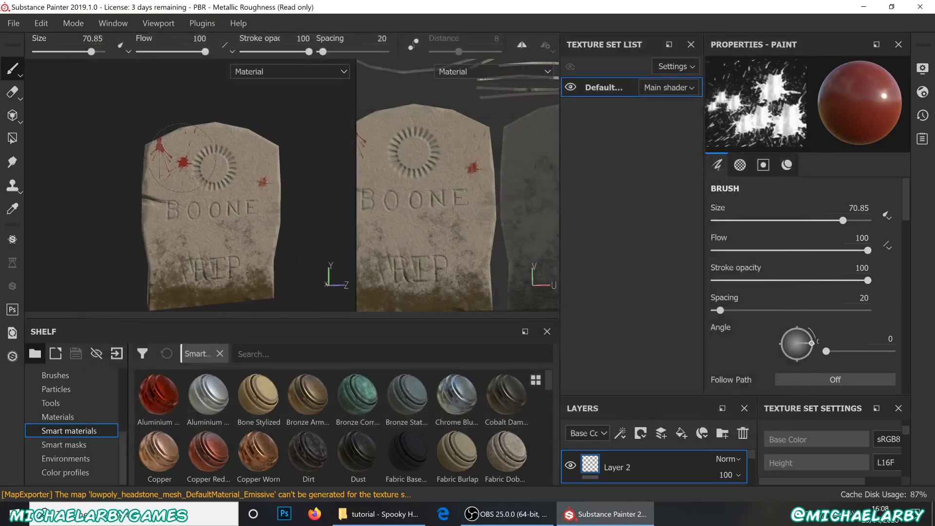
{"action": "mouse_move", "coordinate": [236, 194]}
{"action": "left_mouse_down", "text": "alt"}
{"action": "mouse_move", "coordinate": [244, 184]}
{"action": "mouse_move", "coordinate": [331, 184]}
{"action": "mouse_move", "coordinate": [257, 200]}
{"action": "mouse_move", "coordinate": [134, 200]}
{"action": "left_mouse_up", "text": "alt"}
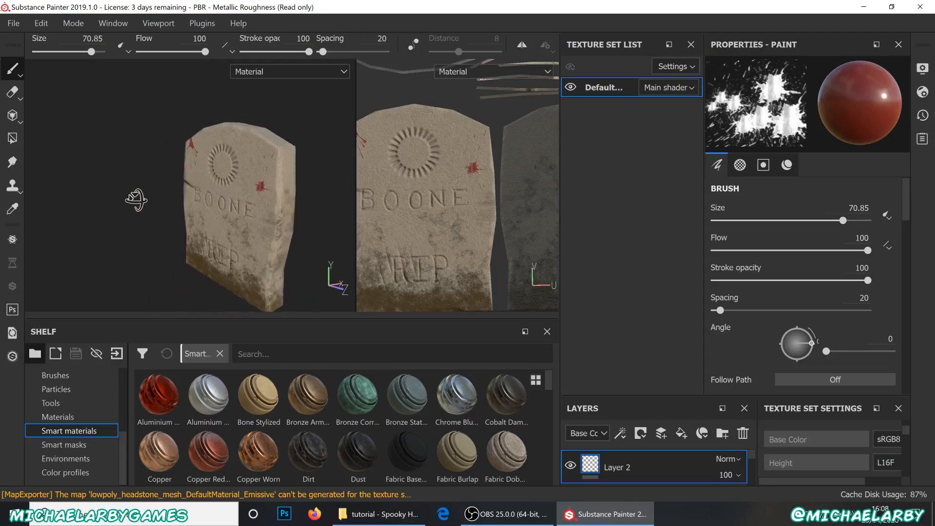
{"action": "left_click_drag", "start_coordinate": [185, 214], "coordinate": [145, 177], "text": "alt"}
{"action": "left_click_drag", "start_coordinate": [209, 173], "coordinate": [261, 169], "text": "alt"}
{"action": "left_click", "coordinate": [170, 199]}
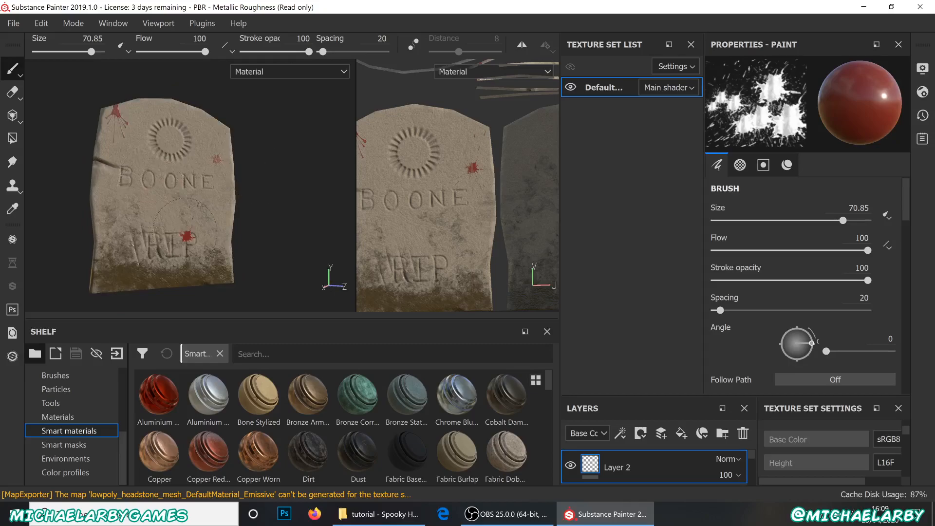
{"action": "mouse_move", "coordinate": [277, 209]}
{"action": "left_mouse_down", "text": "alt"}
{"action": "mouse_move", "coordinate": [46, 208]}
{"action": "mouse_move", "coordinate": [122, 230]}
{"action": "mouse_move", "coordinate": [244, 224]}
{"action": "mouse_move", "coordinate": [327, 205]}
{"action": "left_mouse_up", "text": "alt"}
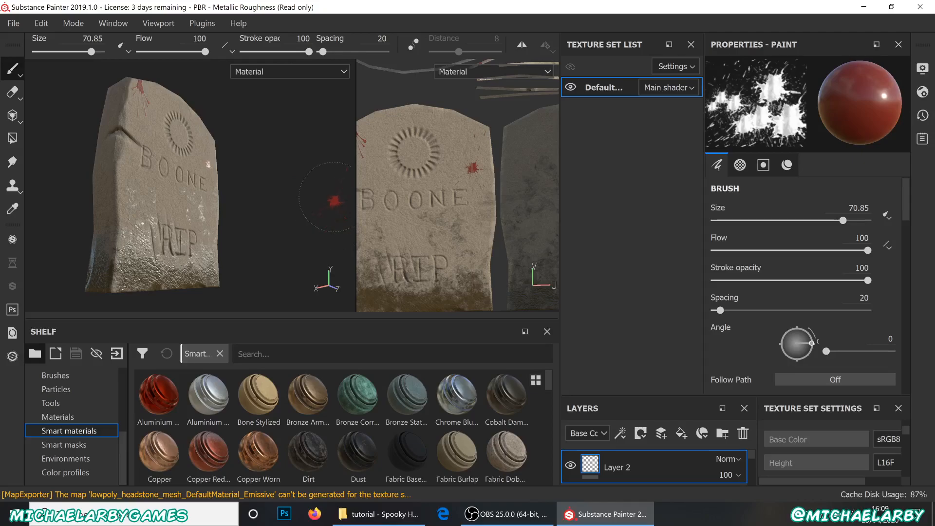
{"action": "left_click_drag", "start_coordinate": [243, 214], "coordinate": [225, 225], "text": "alt"}
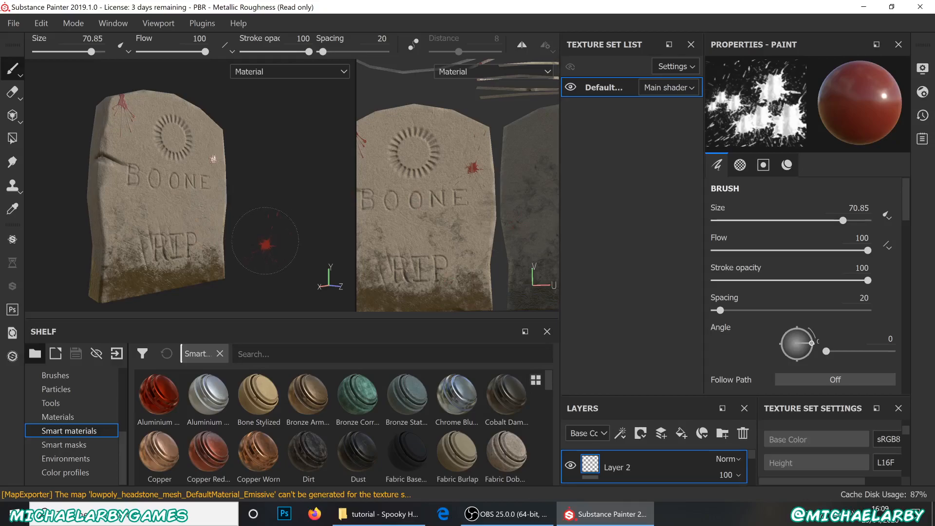
{"action": "mouse_move", "coordinate": [286, 211]}
{"action": "left_mouse_down", "text": "alt"}
{"action": "mouse_move", "coordinate": [141, 232]}
{"action": "mouse_move", "coordinate": [292, 218]}
{"action": "mouse_move", "coordinate": [308, 247]}
{"action": "mouse_move", "coordinate": [236, 257]}
{"action": "mouse_move", "coordinate": [247, 213]}
{"action": "mouse_move", "coordinate": [307, 192]}
{"action": "mouse_move", "coordinate": [249, 224]}
{"action": "mouse_move", "coordinate": [203, 221]}
{"action": "mouse_move", "coordinate": [274, 206]}
{"action": "left_mouse_up", "text": "alt"}
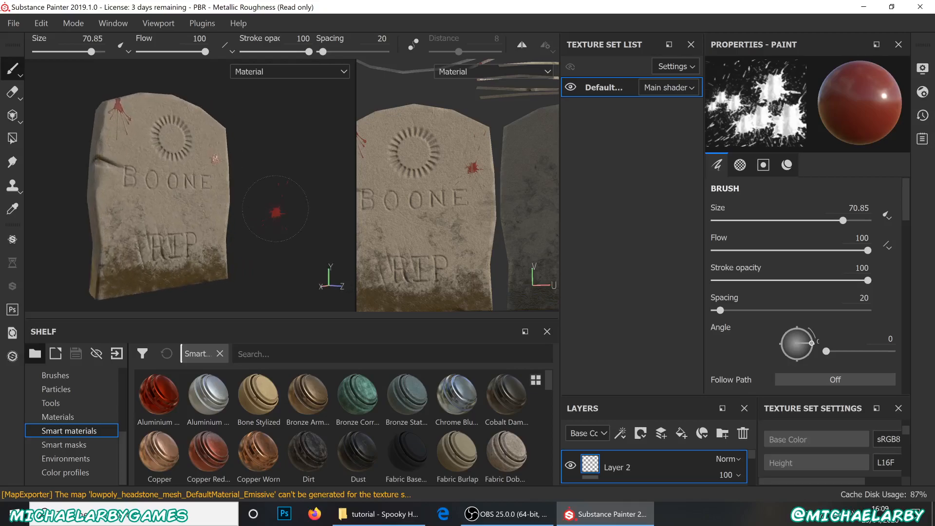
{"action": "scroll", "coordinate": [288, 184], "scroll_direction": "down", "scroll_amount": 3}
{"action": "scroll", "coordinate": [288, 184], "scroll_direction": "up", "scroll_amount": 4}
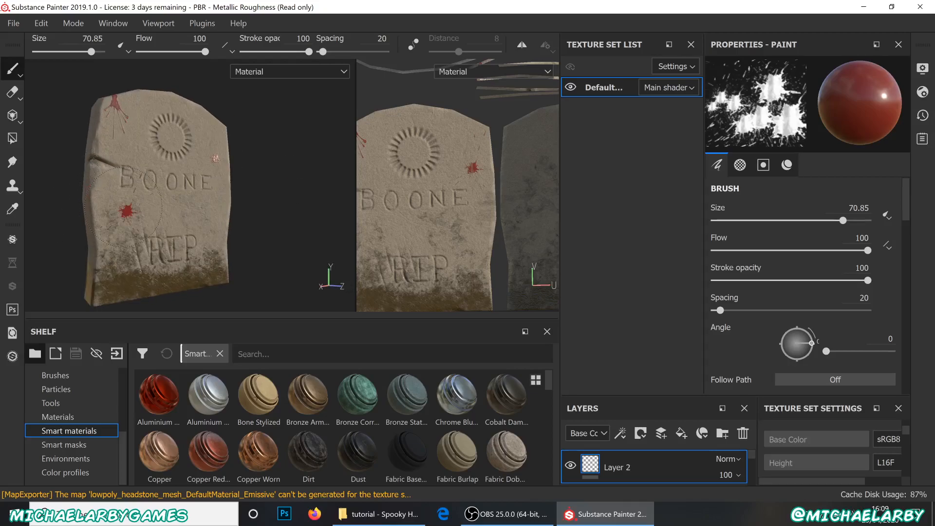
{"action": "mouse_move", "coordinate": [307, 198]}
{"action": "left_mouse_down", "text": "alt"}
{"action": "mouse_move", "coordinate": [267, 210]}
{"action": "mouse_move", "coordinate": [302, 198]}
{"action": "mouse_move", "coordinate": [278, 215]}
{"action": "left_mouse_up", "text": "alt"}
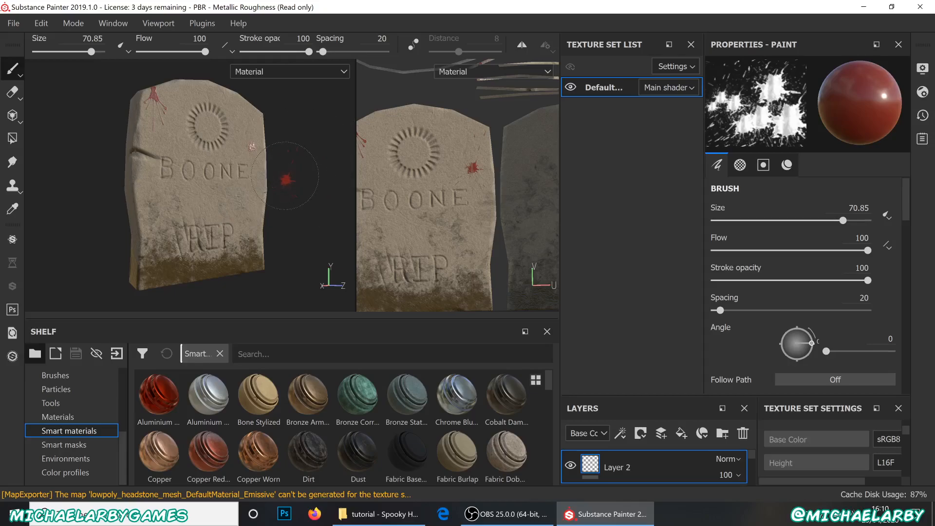
{"action": "mouse_move", "coordinate": [309, 217]}
{"action": "left_mouse_down", "text": "alt"}
{"action": "mouse_move", "coordinate": [182, 234]}
{"action": "mouse_move", "coordinate": [329, 222]}
{"action": "mouse_move", "coordinate": [322, 226]}
{"action": "left_mouse_up", "text": "alt"}
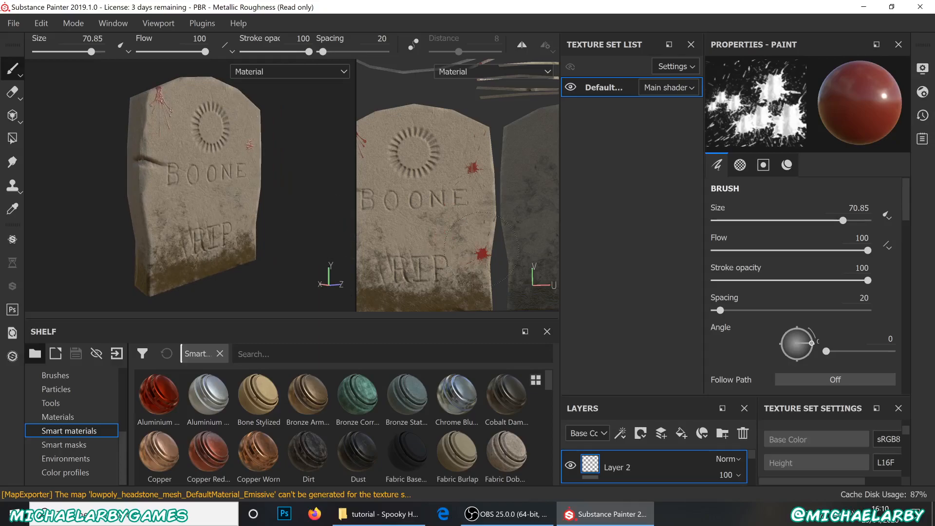
Save the project as "3D incomp - Headstone" in spp format on the DATA (D:) drive
{"action": "mouse_move", "coordinate": [505, 523]}
{"action": "left_click", "coordinate": [14, 23]}
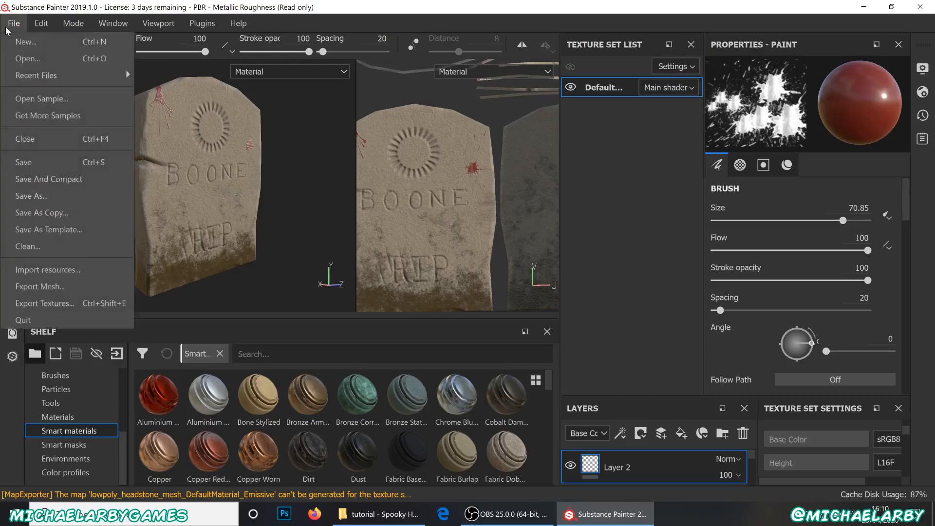
{"action": "left_click", "coordinate": [25, 162]}
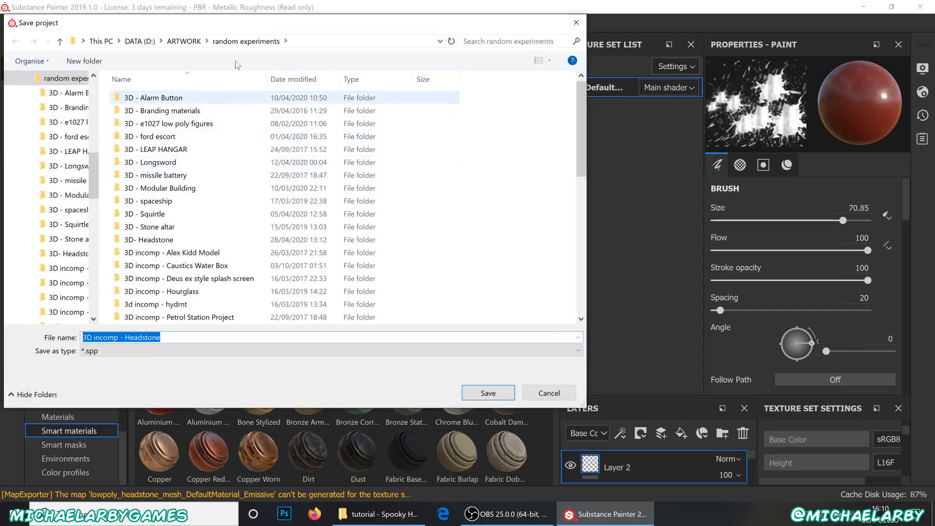
{"action": "left_click", "coordinate": [183, 41]}
{"action": "left_click", "coordinate": [139, 42]}
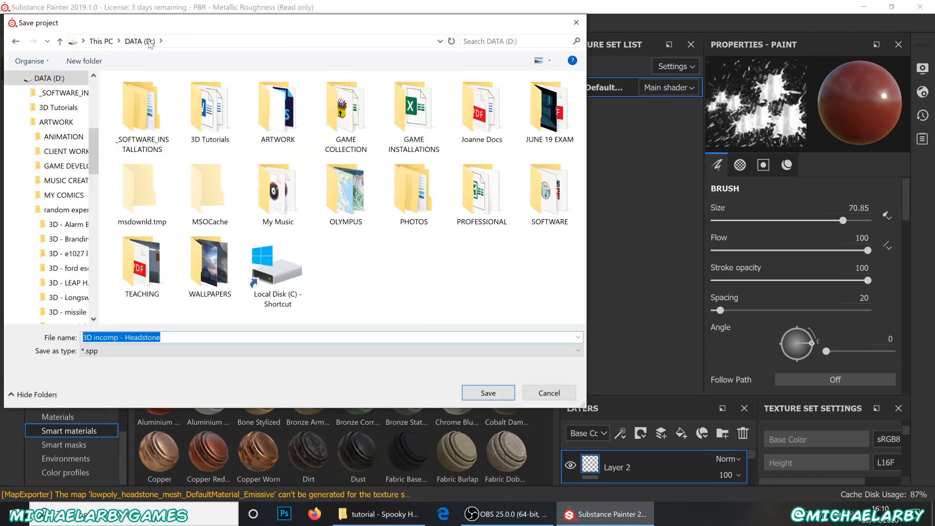
{"action": "left_click", "coordinate": [466, 390]}
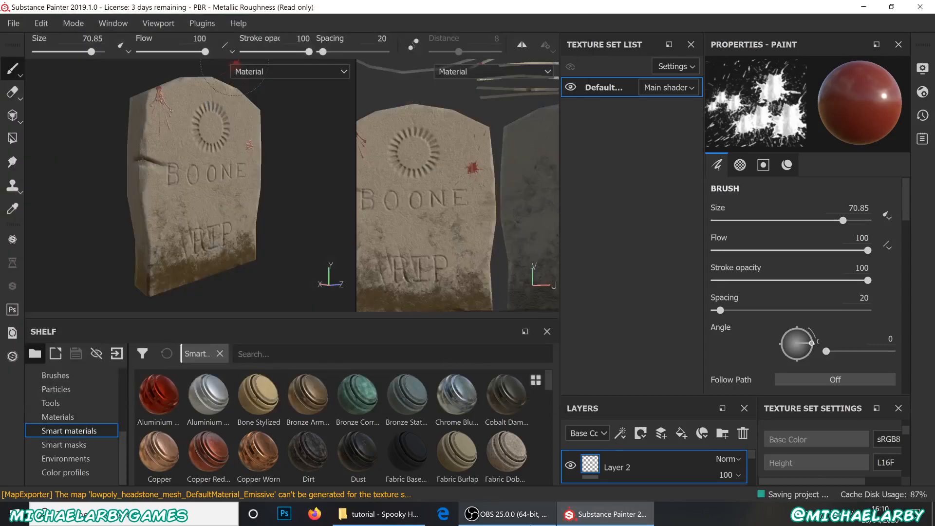
{"action": "mouse_move", "coordinate": [534, 520]}
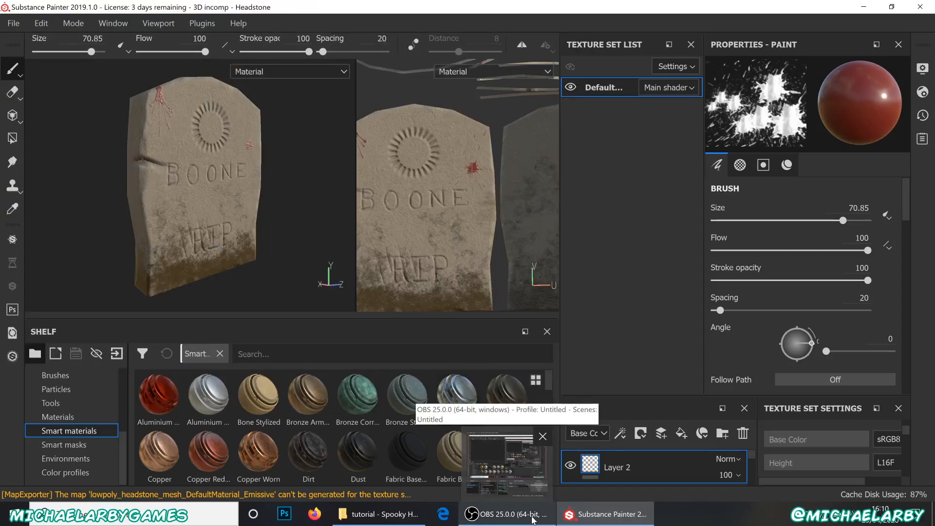
{"action": "left_click", "coordinate": [534, 519]}
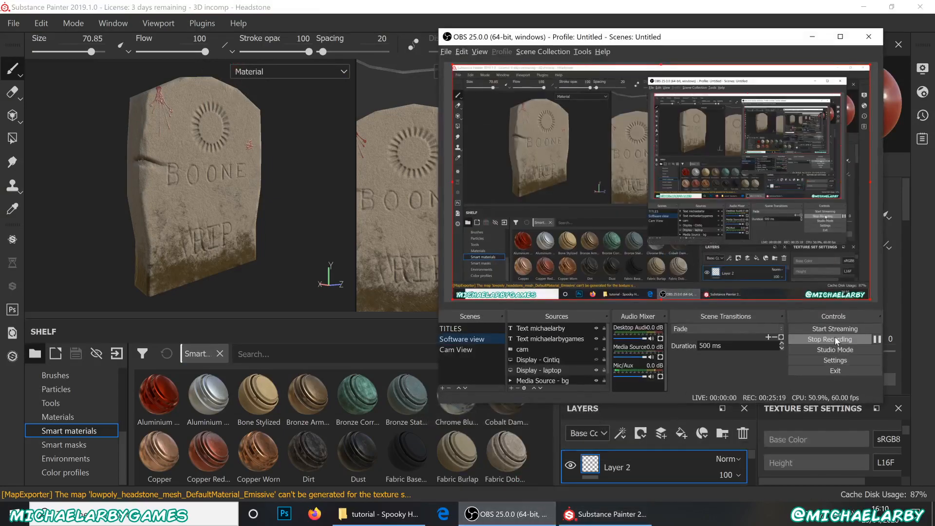